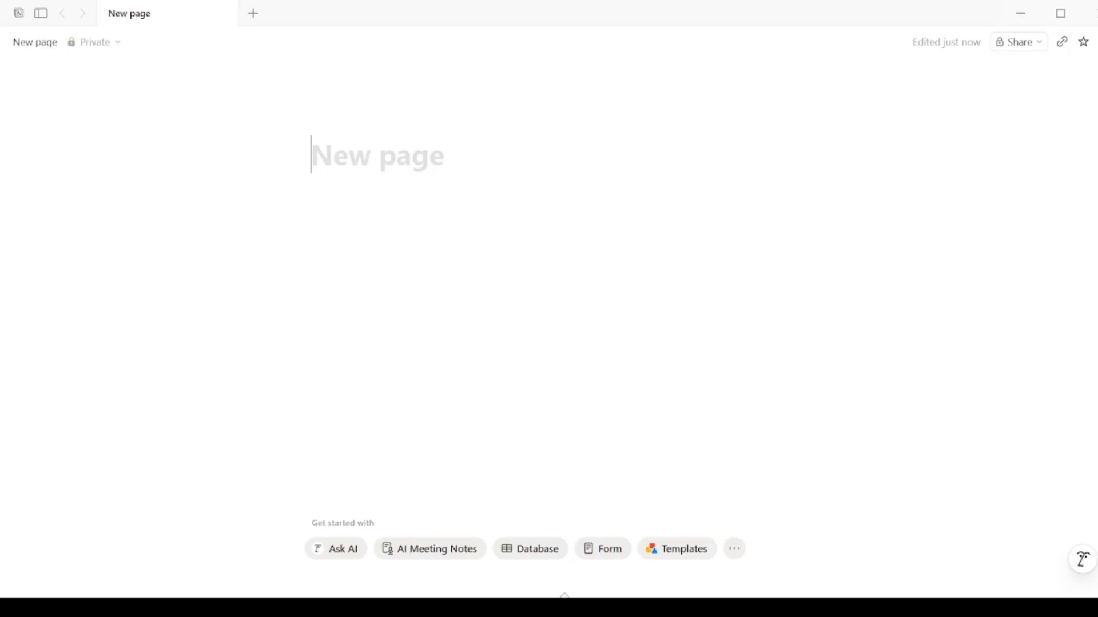
# Step: Title the page 'Business Hub' and give it the convenience-store emoji icon
pyautogui.write('Buss')
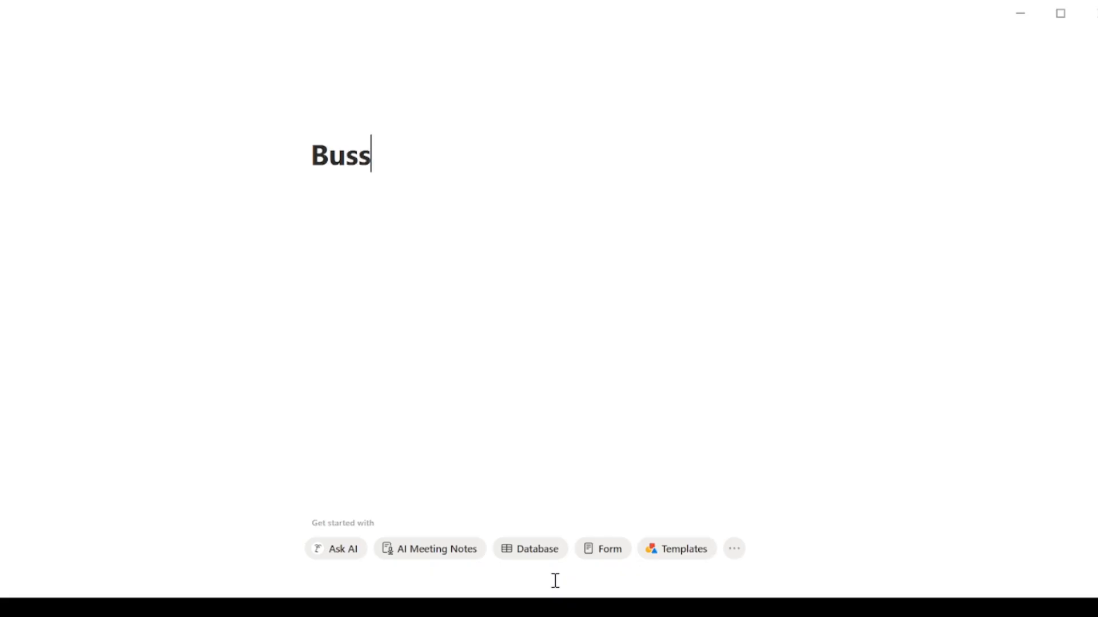
pyautogui.press('BackSpace')
pyautogui.write('iness Hub')
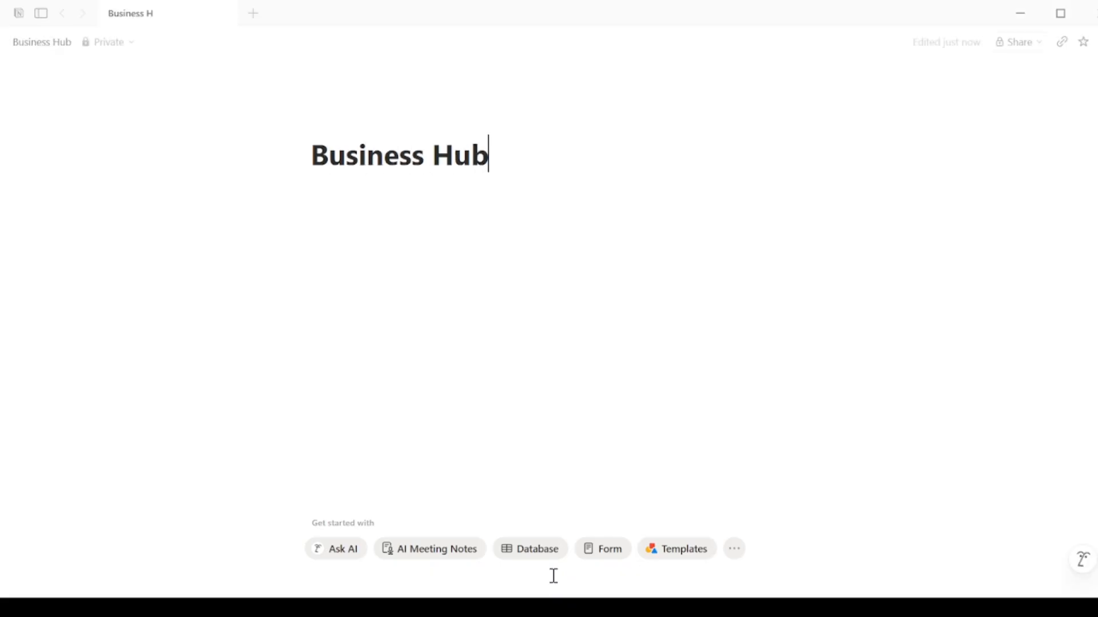
pyautogui.click(338, 126)
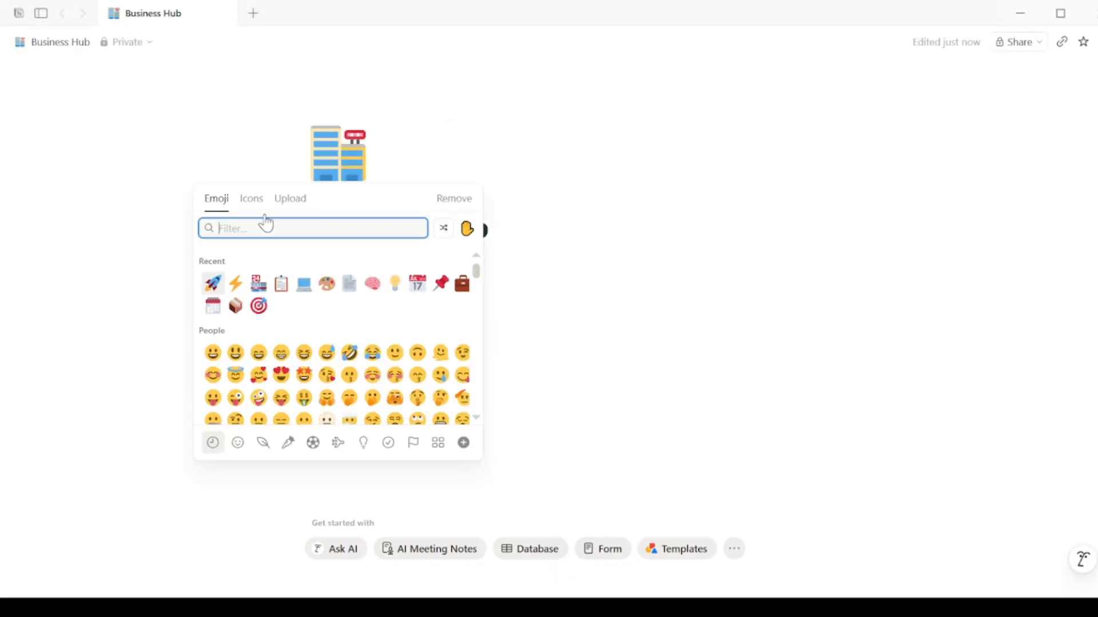
pyautogui.click(258, 283)
# Step: Write the tagline 'Everything your business needs. Nothing it doesn't' below the title
pyautogui.click(382, 341)
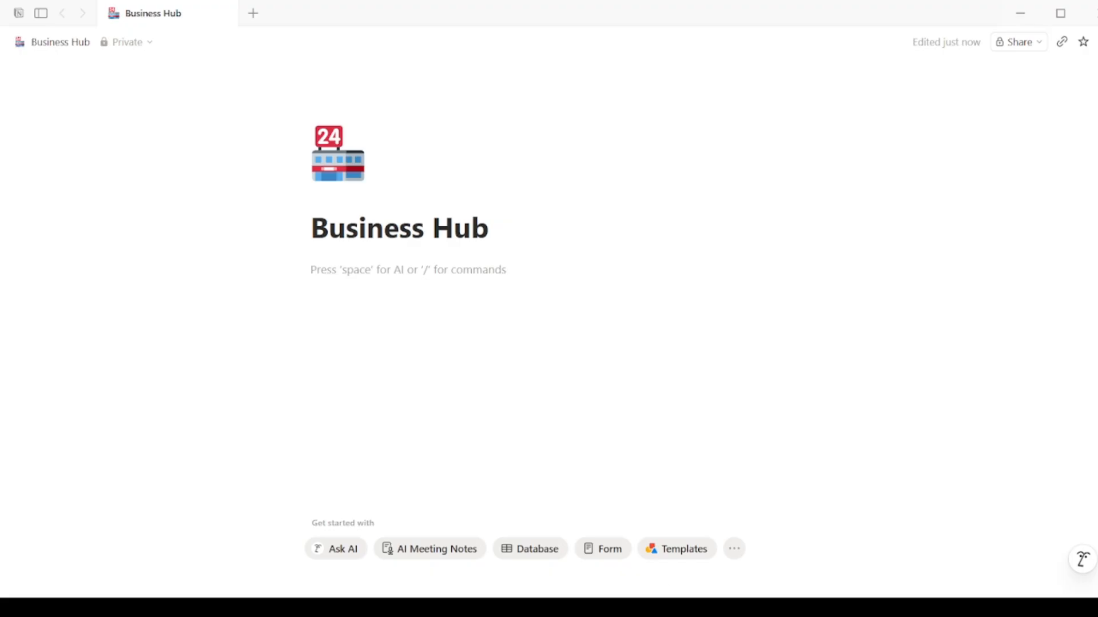
pyautogui.write("Everything your business needs. Nothing it doesn't")
pyautogui.press('Return')
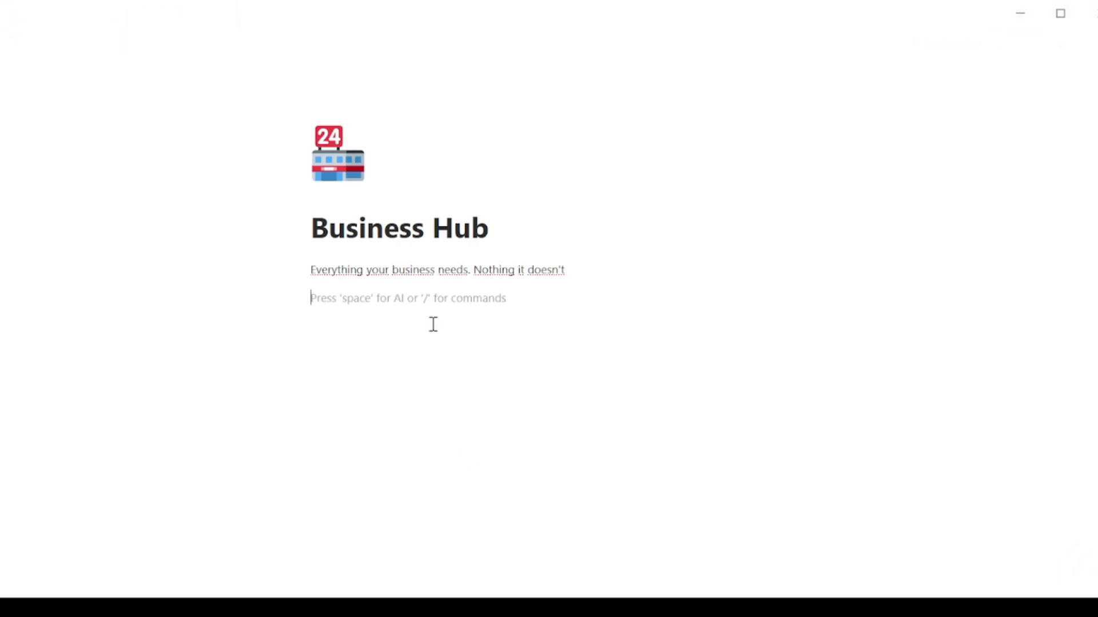
# Step: Add a callout reading 'Check this page every morning. 5 minutes to know exactly where your business stands.'
pyautogui.write('/ca')
pyautogui.click(358, 349)
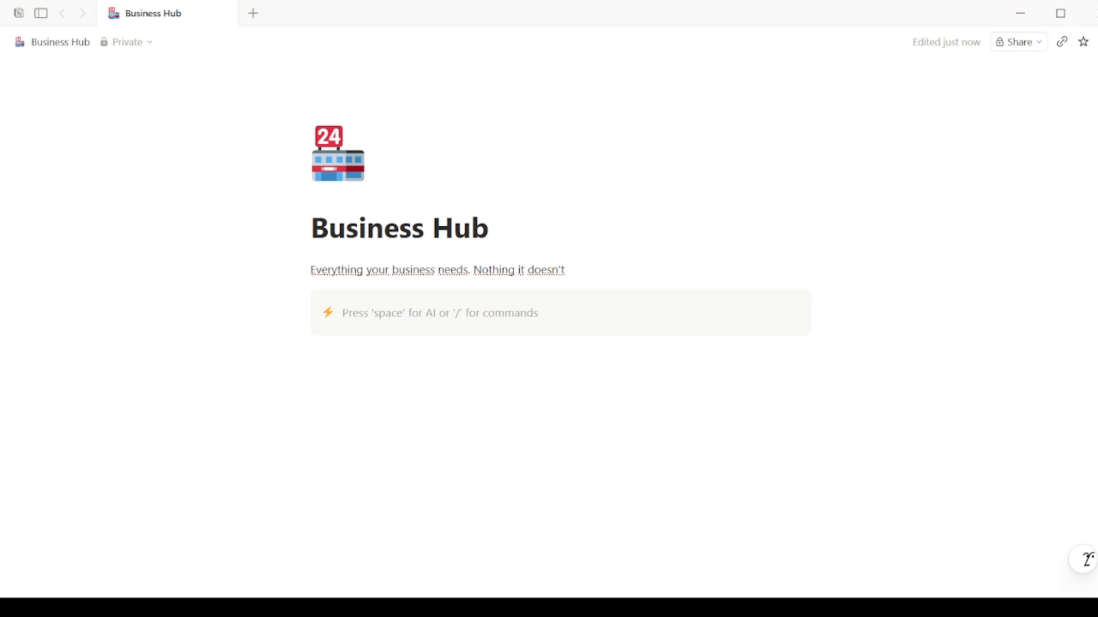
pyautogui.write('Check this page every morning. 5 minutes to know exactly where your business stands.')
pyautogui.press('Return')
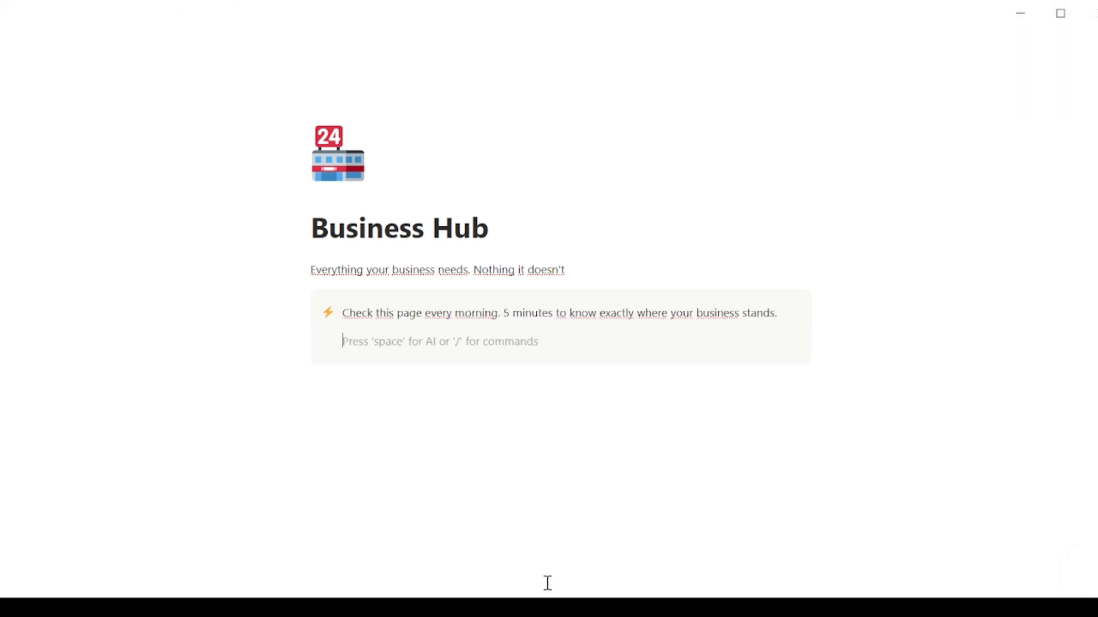
pyautogui.press('BackSpace')
# Step: Insert a divider below the callout
pyautogui.press('Return')
pyautogui.press('Return')
pyautogui.write('/di')
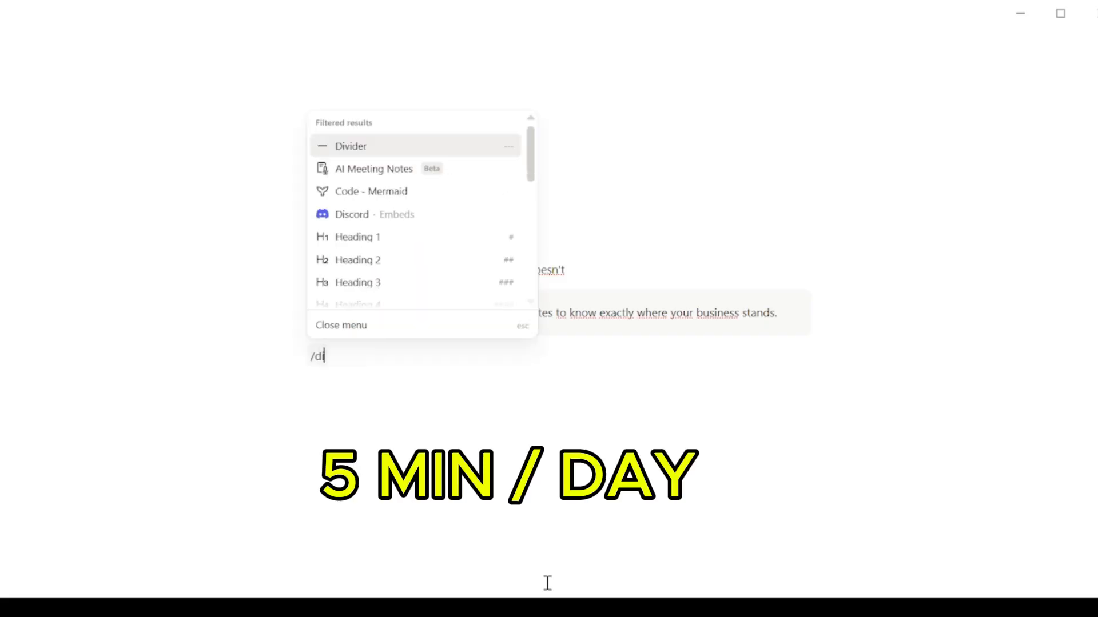
pyautogui.click(350, 148)
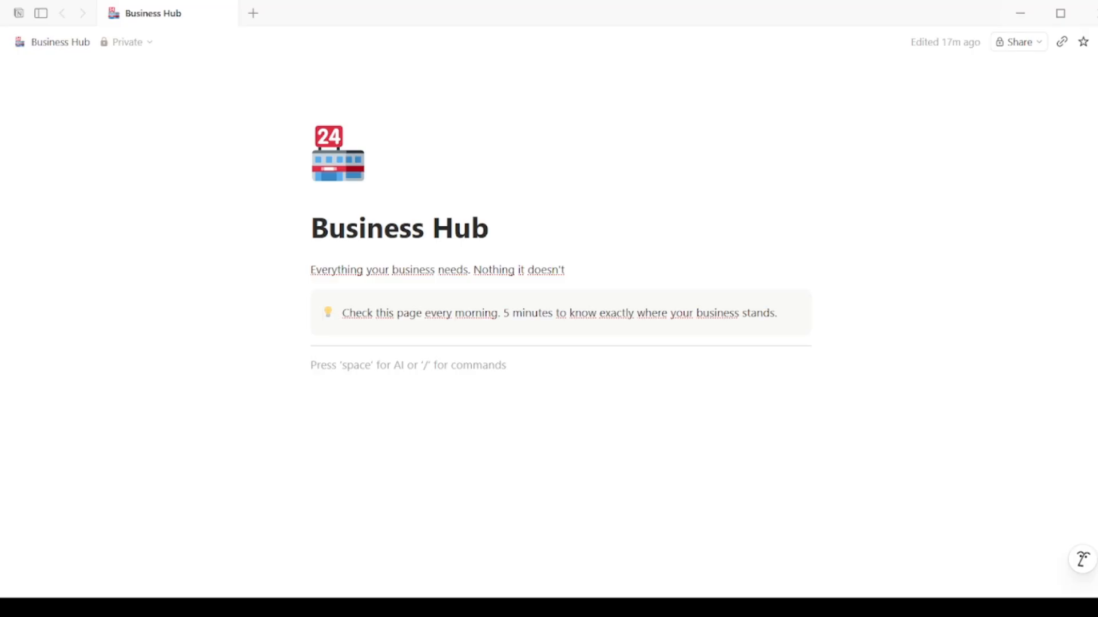
# Step: Add a Heading 2 with the pasted '📦 Products & Services' title
pyautogui.write('/he')
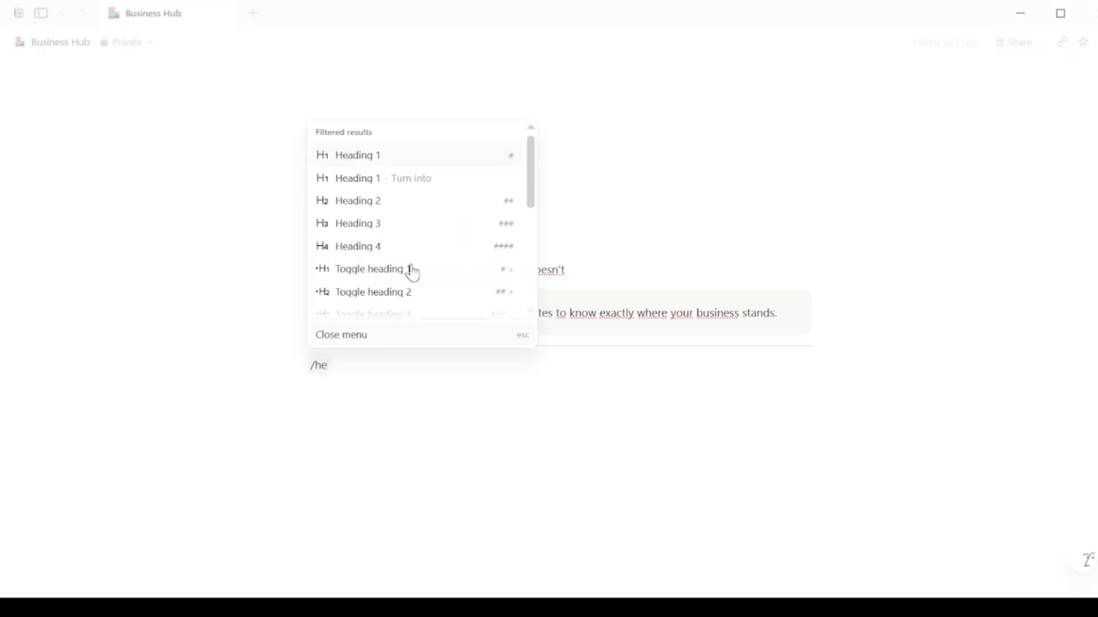
pyautogui.press('Down')
pyautogui.press('Down')
pyautogui.press('Return')
pyautogui.write('📦 Products & Services')
pyautogui.press('Return')
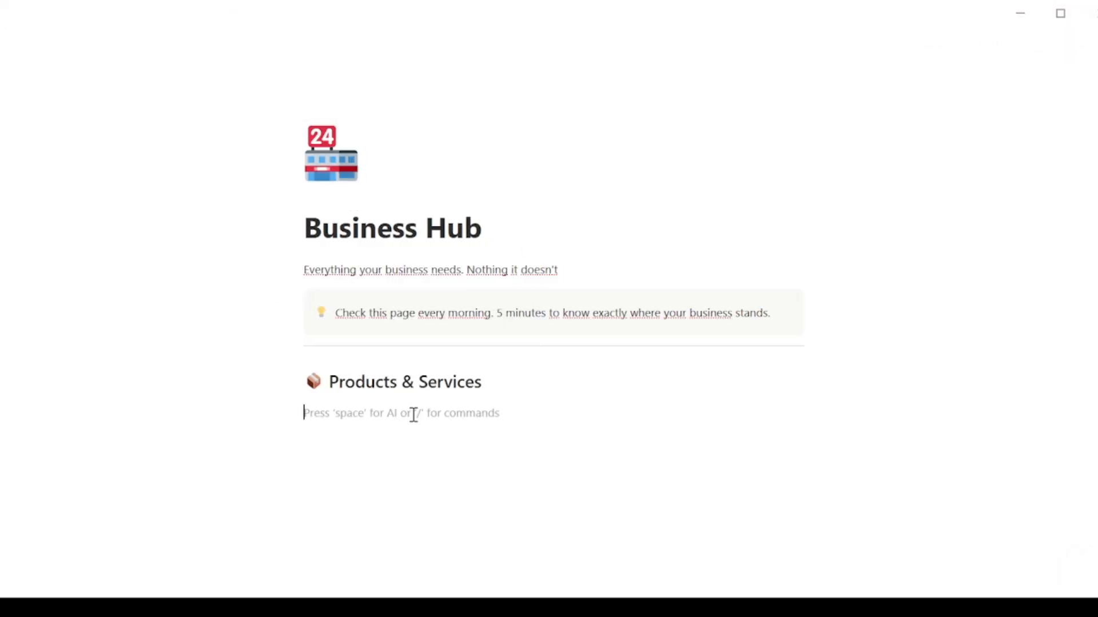
# Step: Insert a table database (/tab) below the heading
pyautogui.write('/tab')
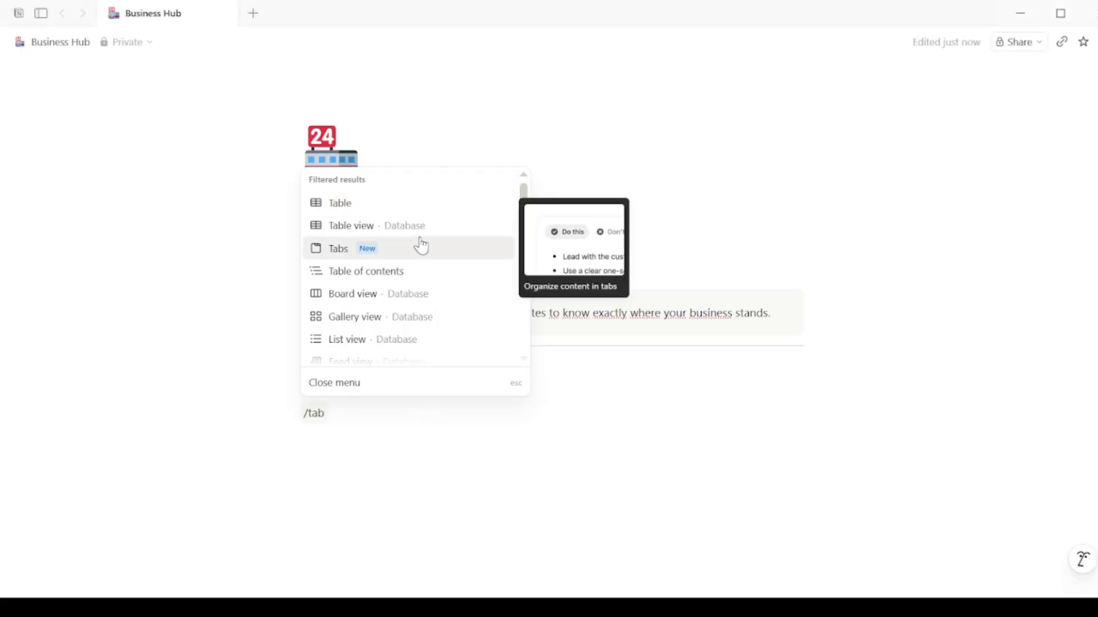
pyautogui.click(414, 228)
pyautogui.scroll(-2, 667, 483)
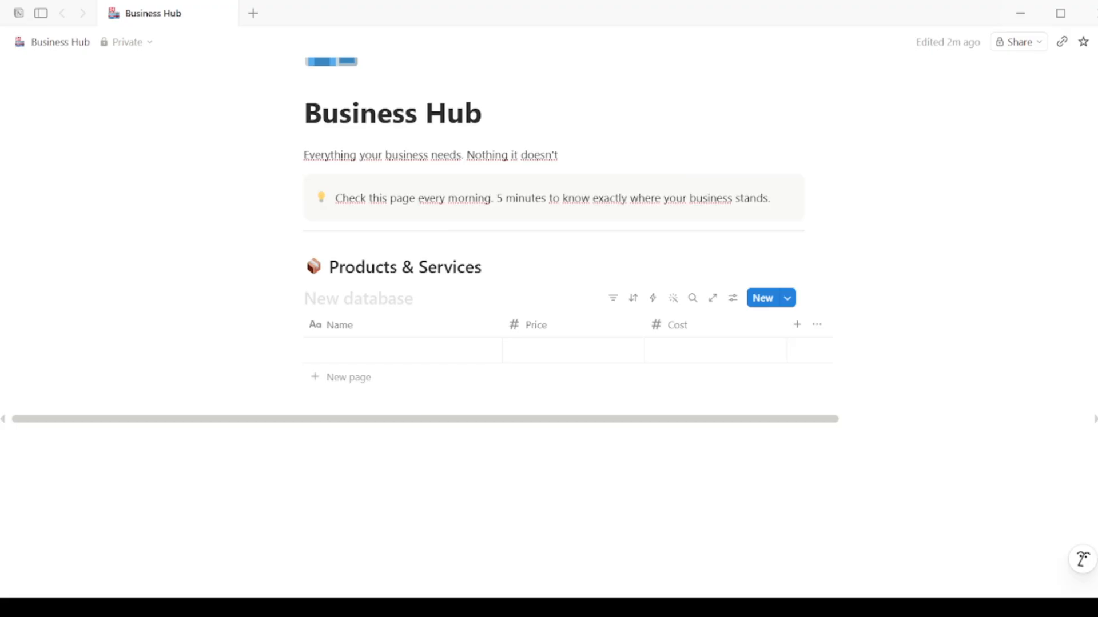
# Step: Add a 'Type' select column with Physical Product and Digital Product options
pyautogui.click(796, 326)
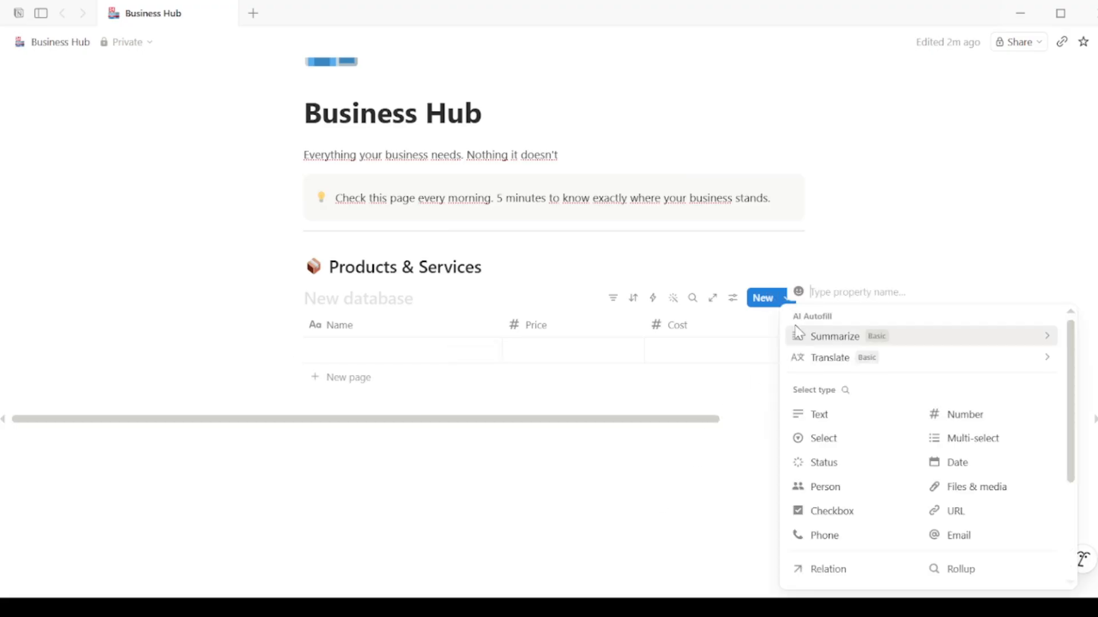
pyautogui.write('Type')
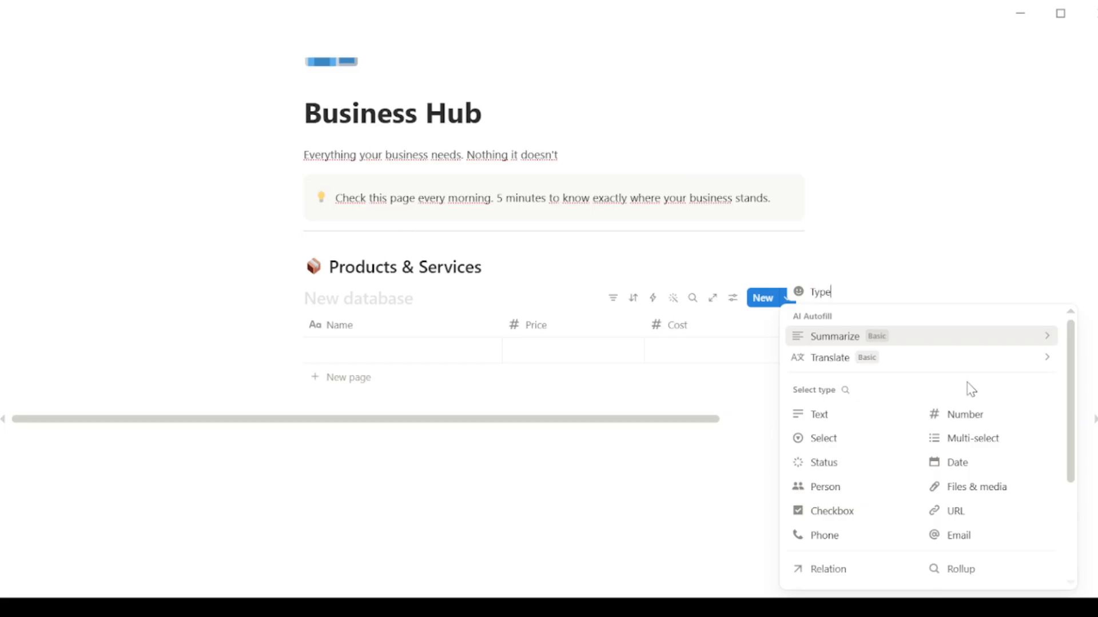
pyautogui.click(846, 439)
pyautogui.click(905, 327)
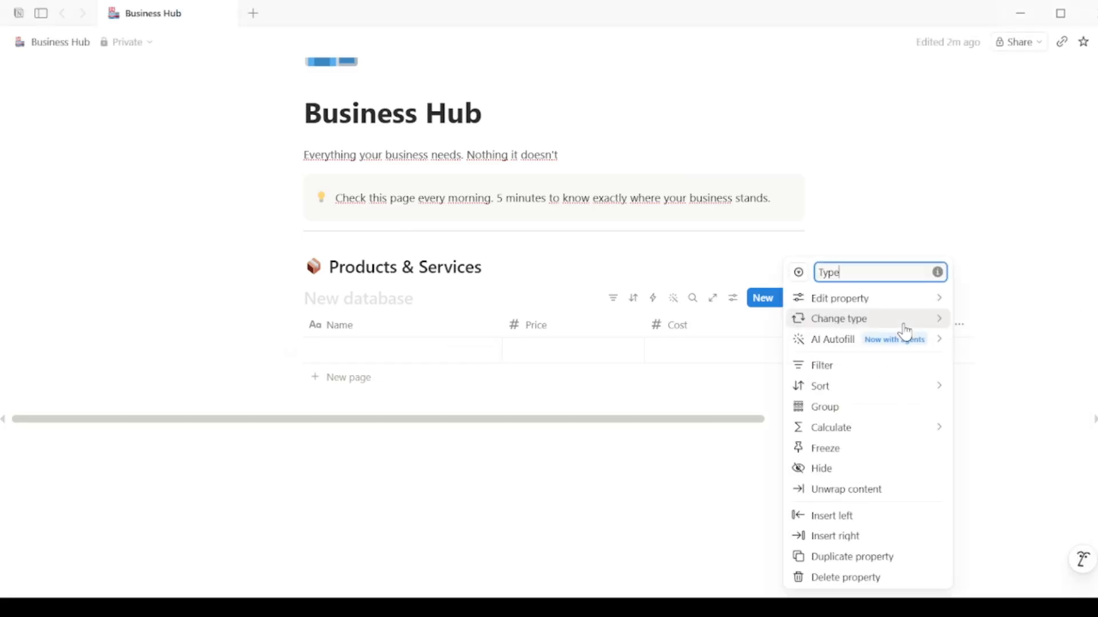
pyautogui.moveTo(929, 310)
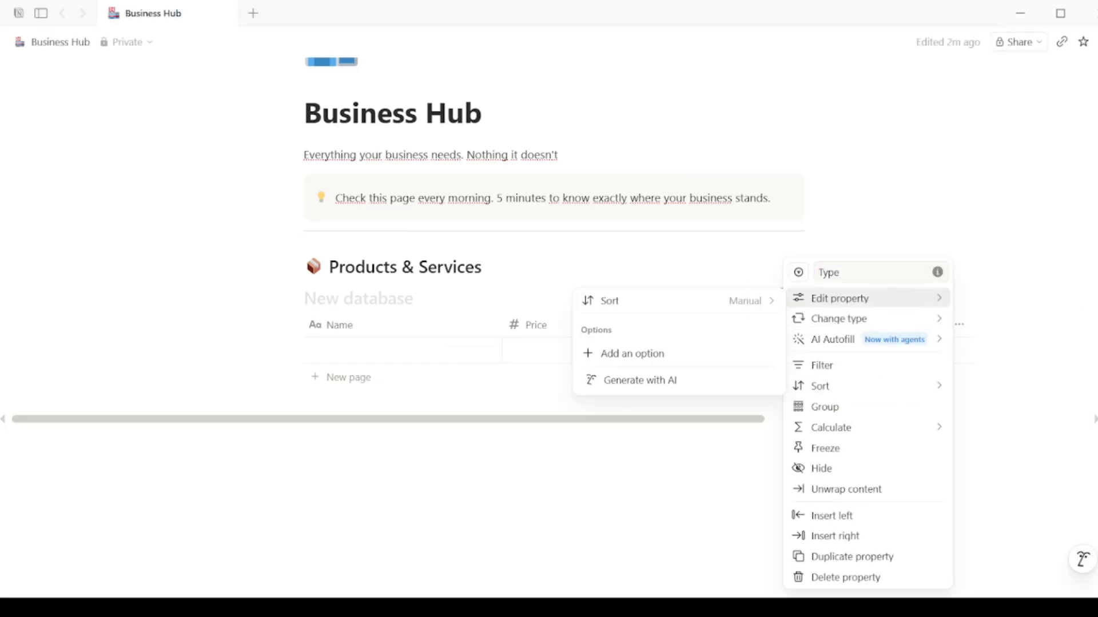
pyautogui.click(631, 353)
pyautogui.write('Physical Product')
pyautogui.press('Return')
pyautogui.write('D')
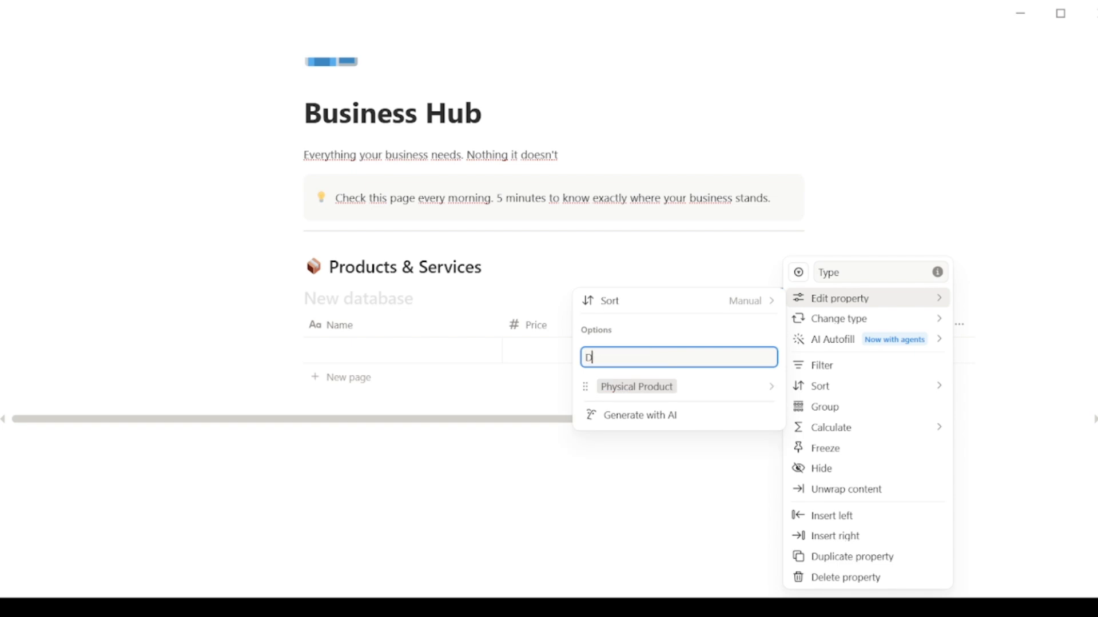
pyautogui.write('igital Product')
pyautogui.press('Return')
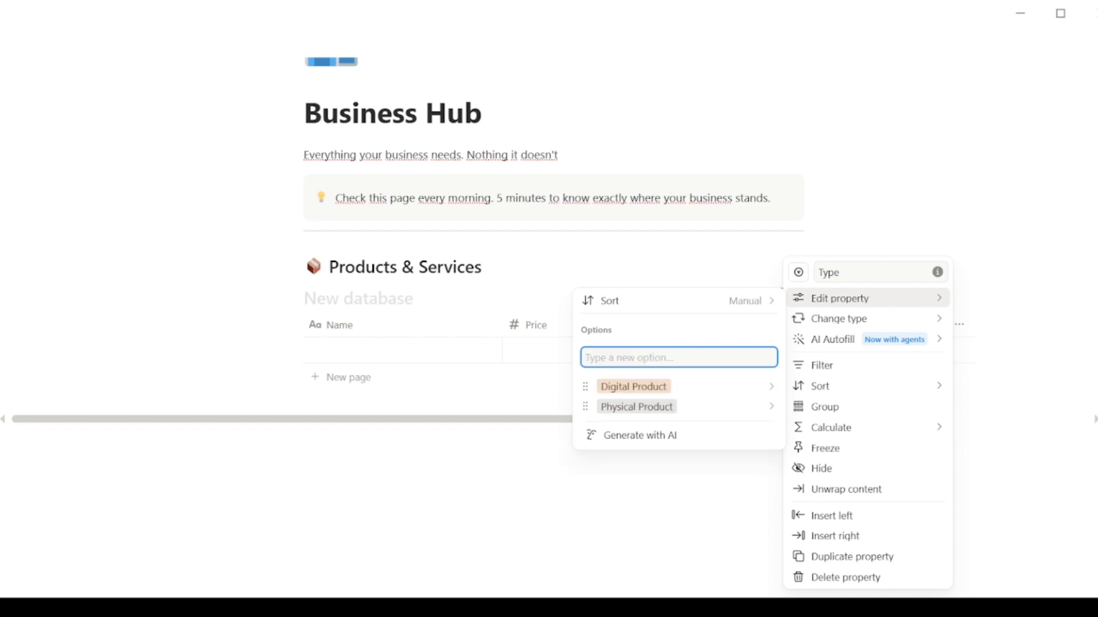
pyautogui.press('Escape')
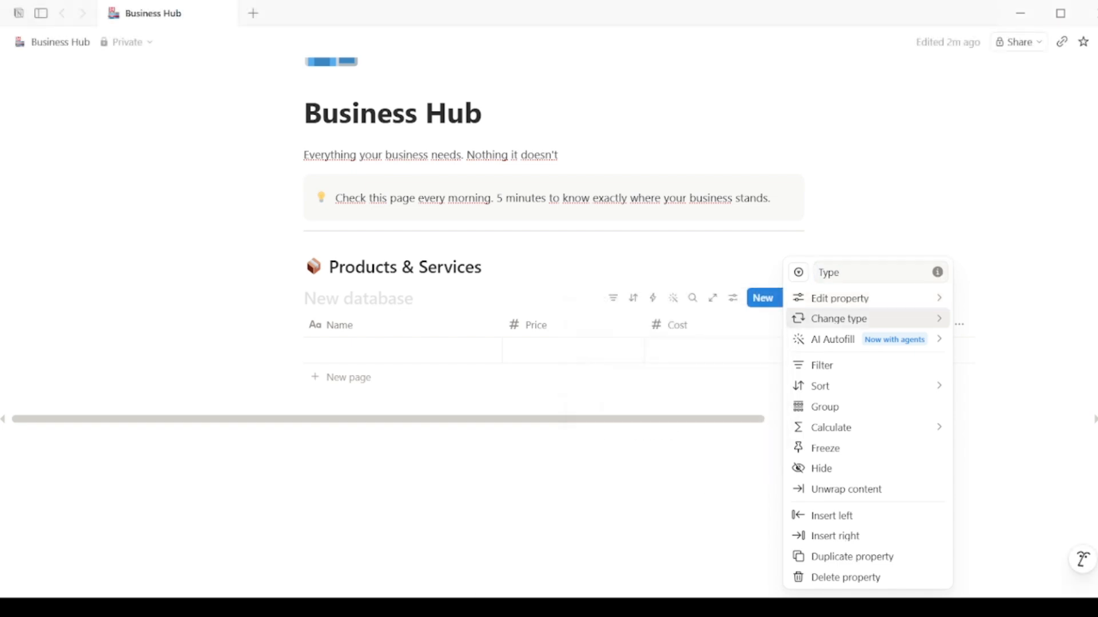
# Step: Add Service as a third option of the Type column
pyautogui.moveTo(846, 298)
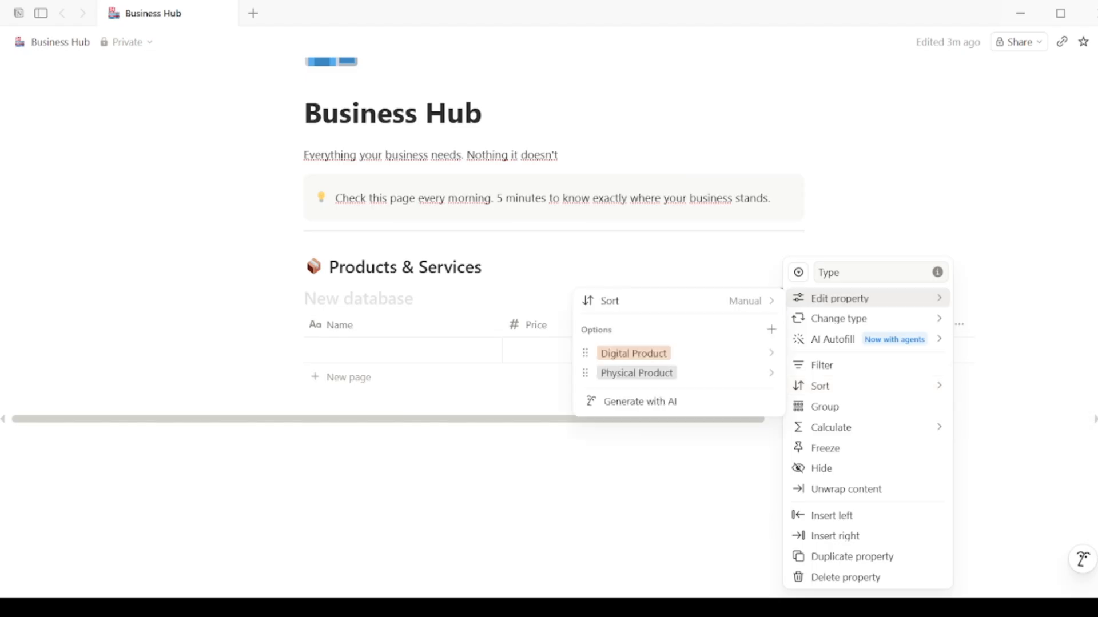
pyautogui.click(771, 329)
pyautogui.write('Se')
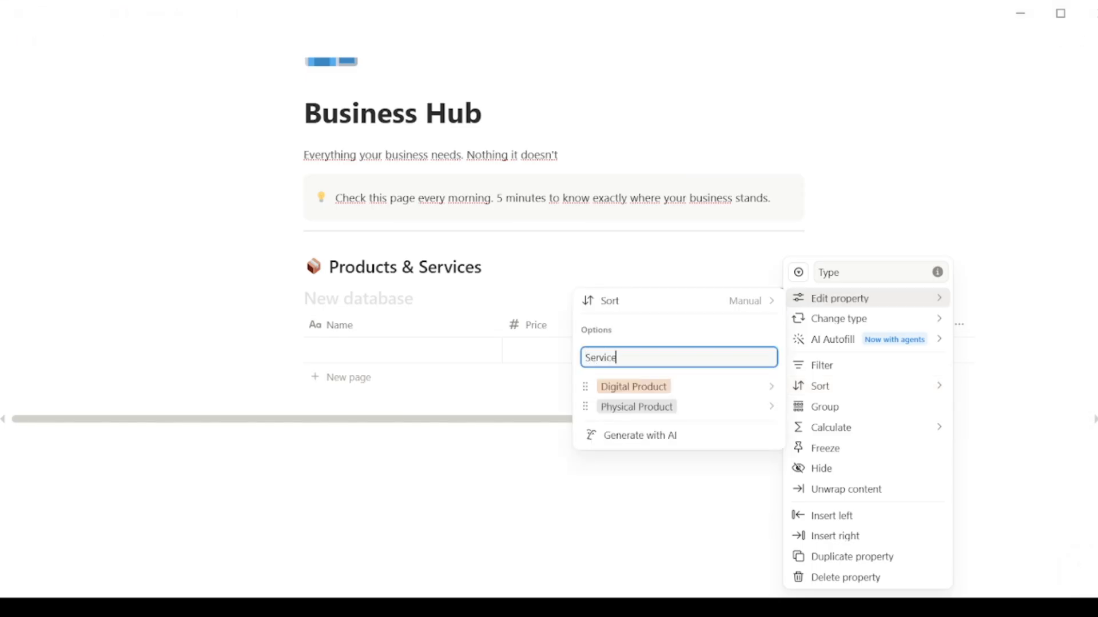
pyautogui.write('rvice')
pyautogui.press('Return')
pyautogui.press('Escape')
pyautogui.press('Escape')
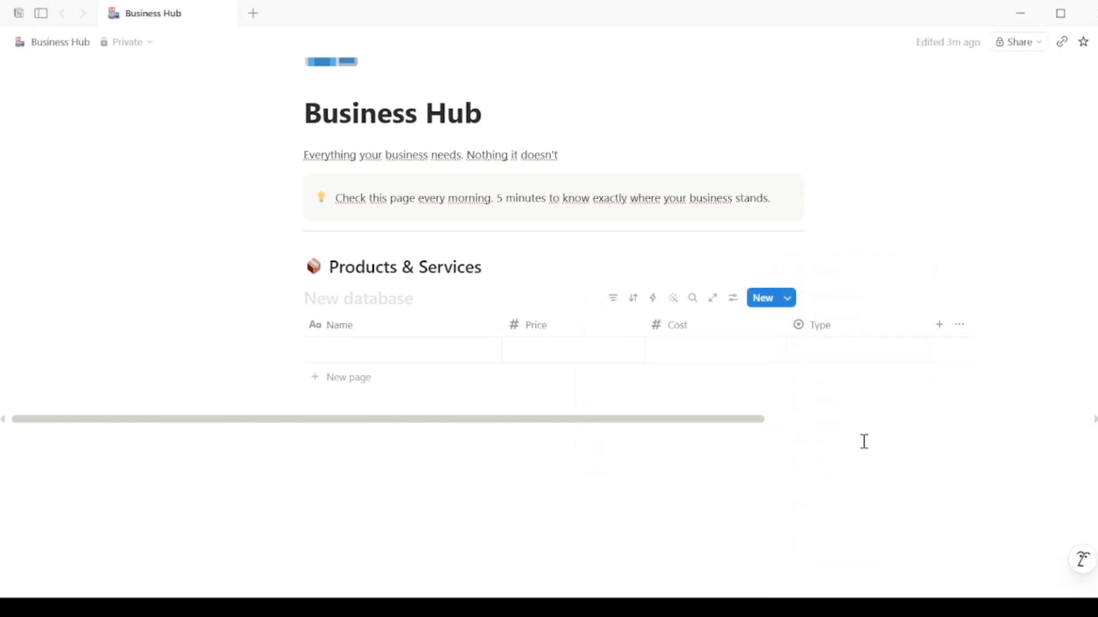
pyautogui.click(894, 361)
pyautogui.press('Escape')
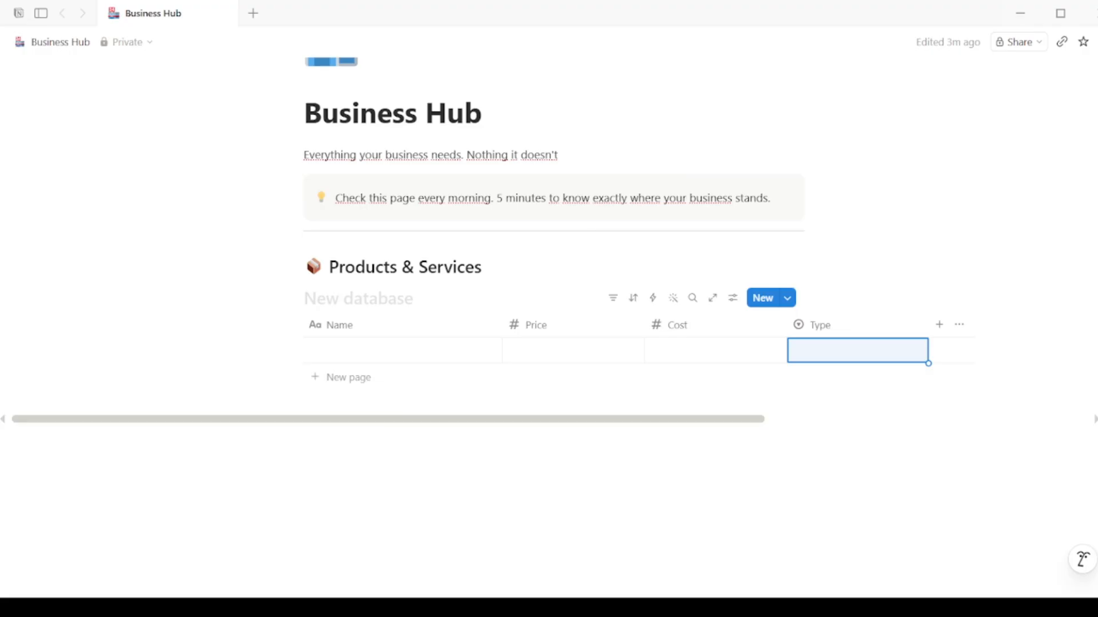
# Step: Add a 'Status' select column with Active and Discontinued options
pyautogui.click(939, 325)
pyautogui.write('Status')
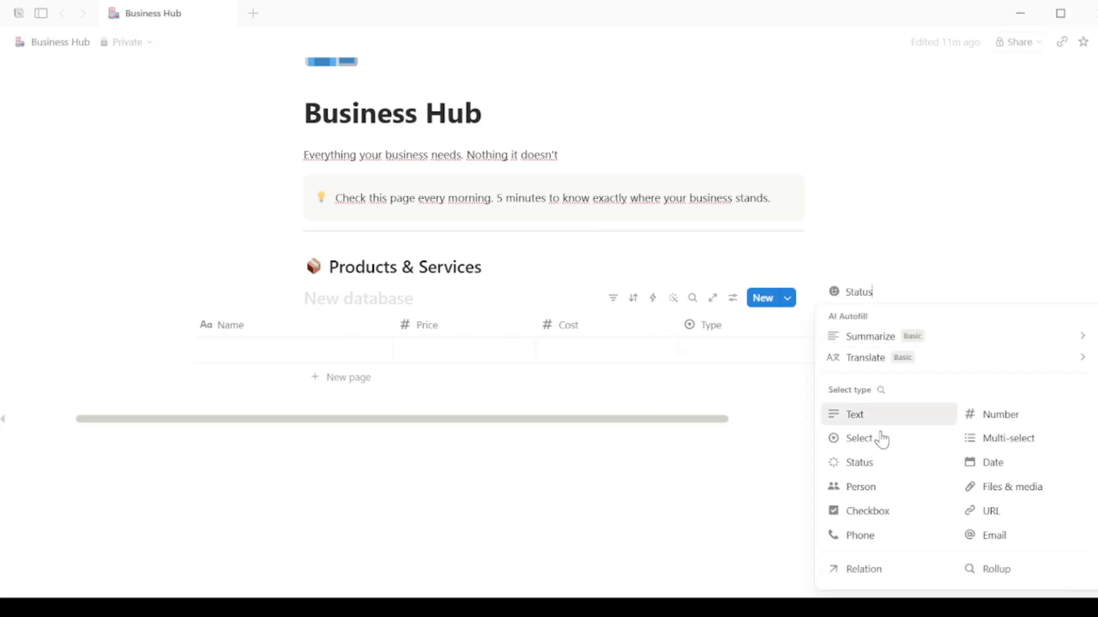
pyautogui.click(881, 439)
pyautogui.click(937, 326)
pyautogui.click(642, 354)
pyautogui.write('Active')
pyautogui.press('Return')
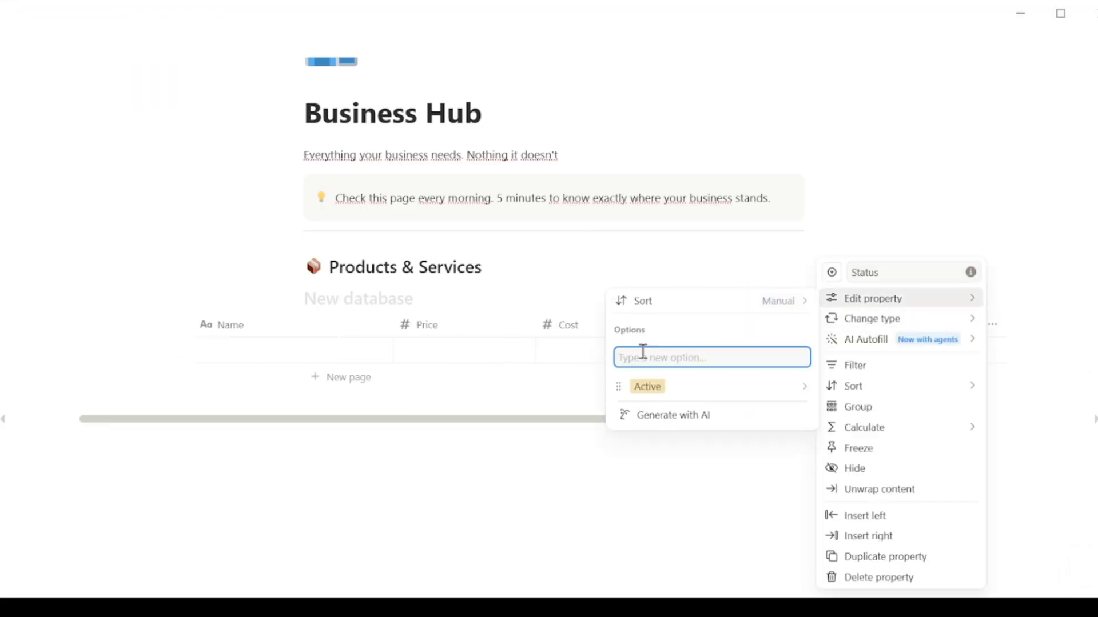
pyautogui.write('Discontinued')
pyautogui.press('Return')
# Step: Add Coming Soon as a Status option
pyautogui.write('Coming Soon')
pyautogui.press('Escape')
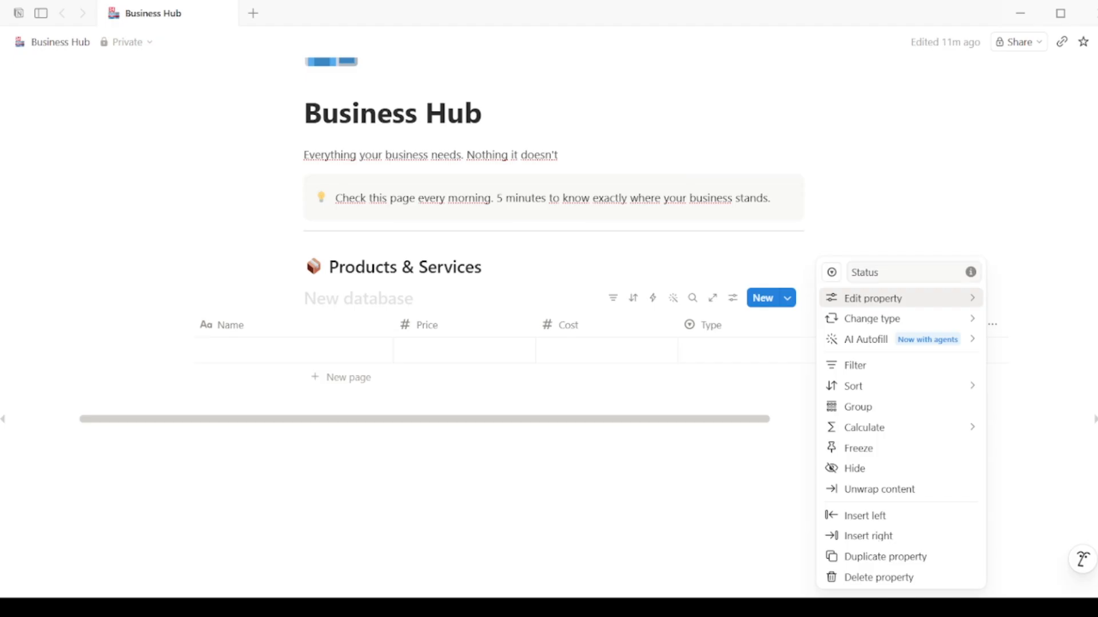
pyautogui.moveTo(912, 304)
pyautogui.write('Coming Son')
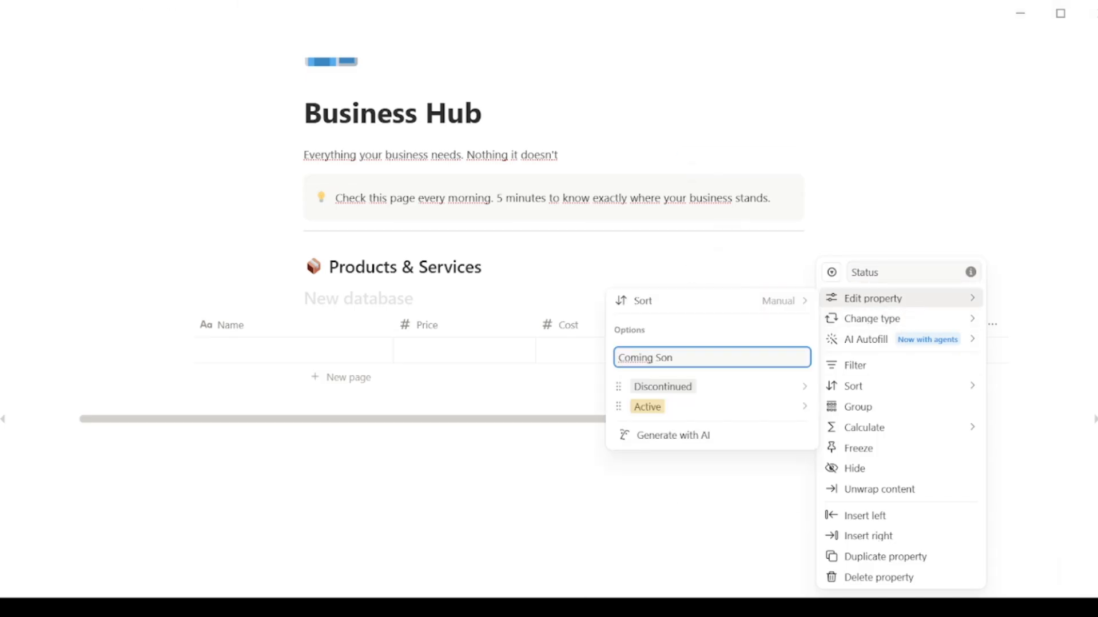
pyautogui.press('Return')
pyautogui.press('Escape')
# Step: Add a plain-text 'Notes' column to the table
pyautogui.click(972, 324)
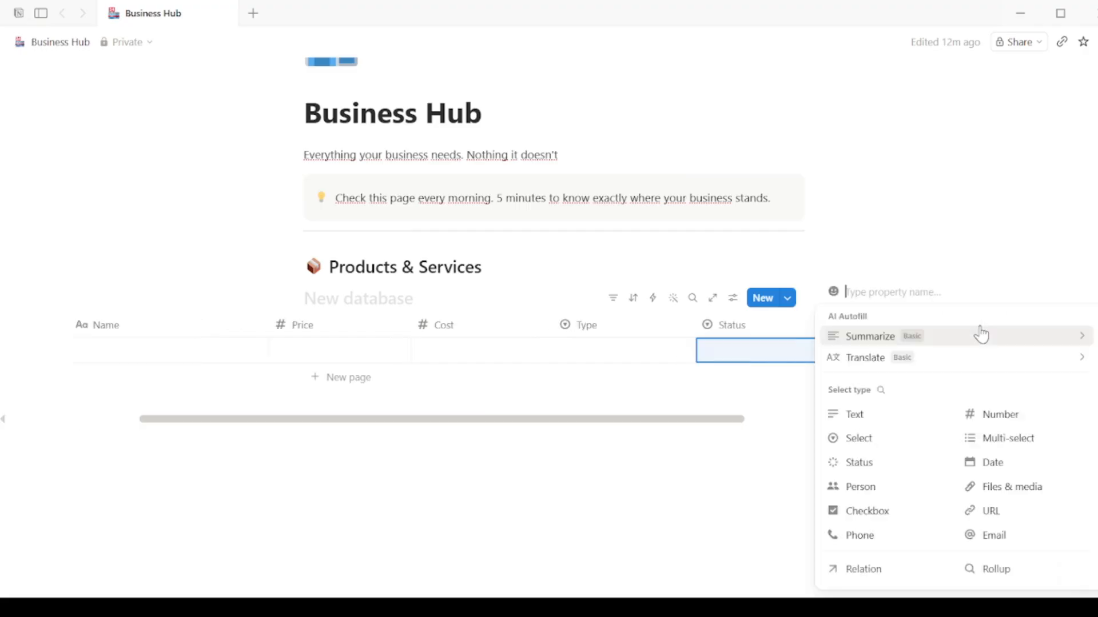
pyautogui.write('Notes')
pyautogui.click(889, 414)
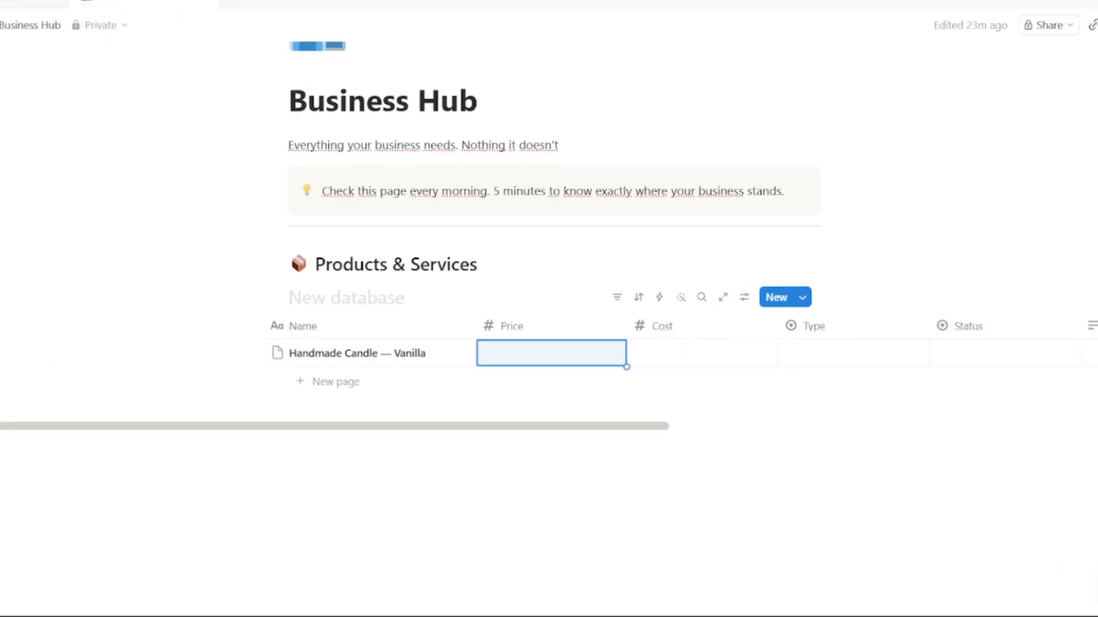
# Step: Set the vanilla candle's price to 24.99 and cost to 6
pyautogui.write('24.99')
pyautogui.press('Return')
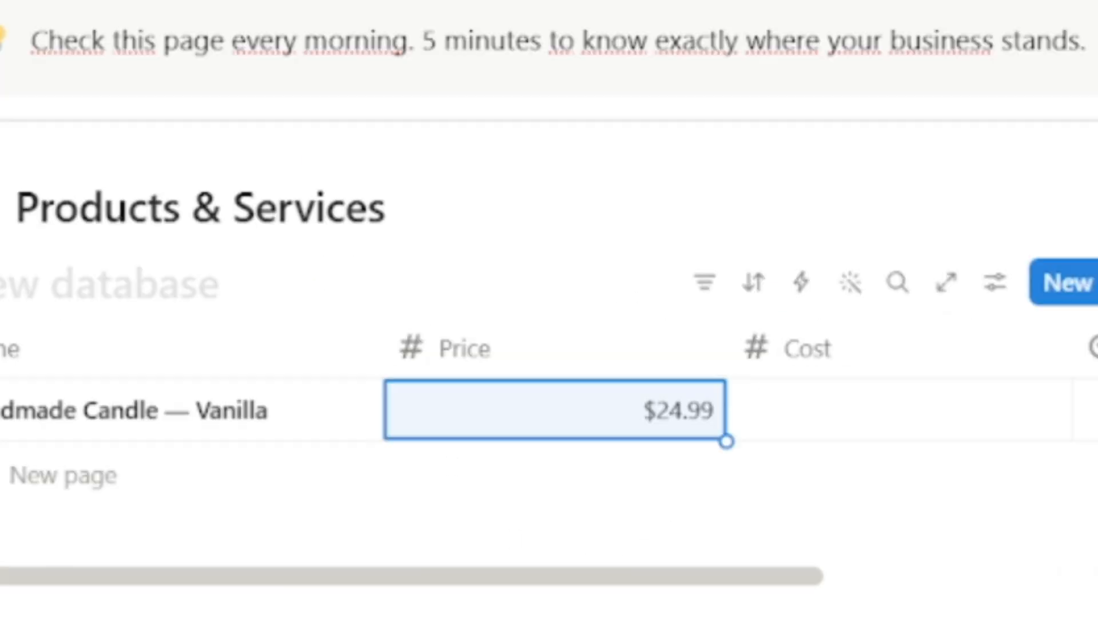
pyautogui.click(846, 411)
pyautogui.write('6')
pyautogui.press('Return')
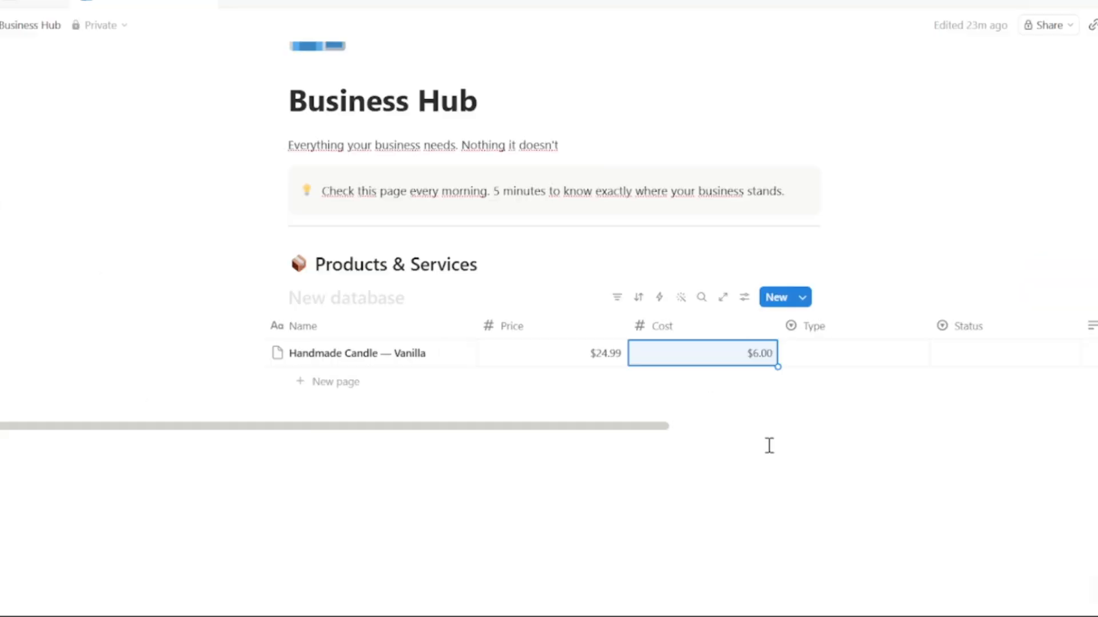
# Step: Mark the candle Physical Product and Active, with note 'Best seller, reorder at 50 units'
pyautogui.click(831, 356)
pyautogui.click(853, 449)
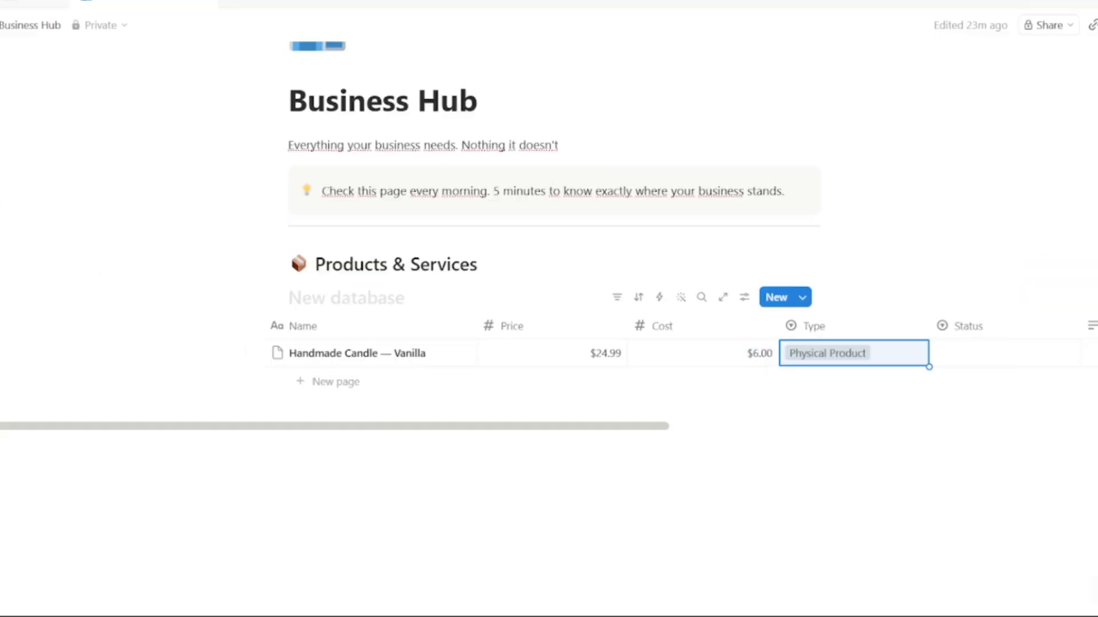
pyautogui.click(972, 355)
pyautogui.click(978, 450)
pyautogui.moveTo(657, 427); pyautogui.dragTo(815, 434)
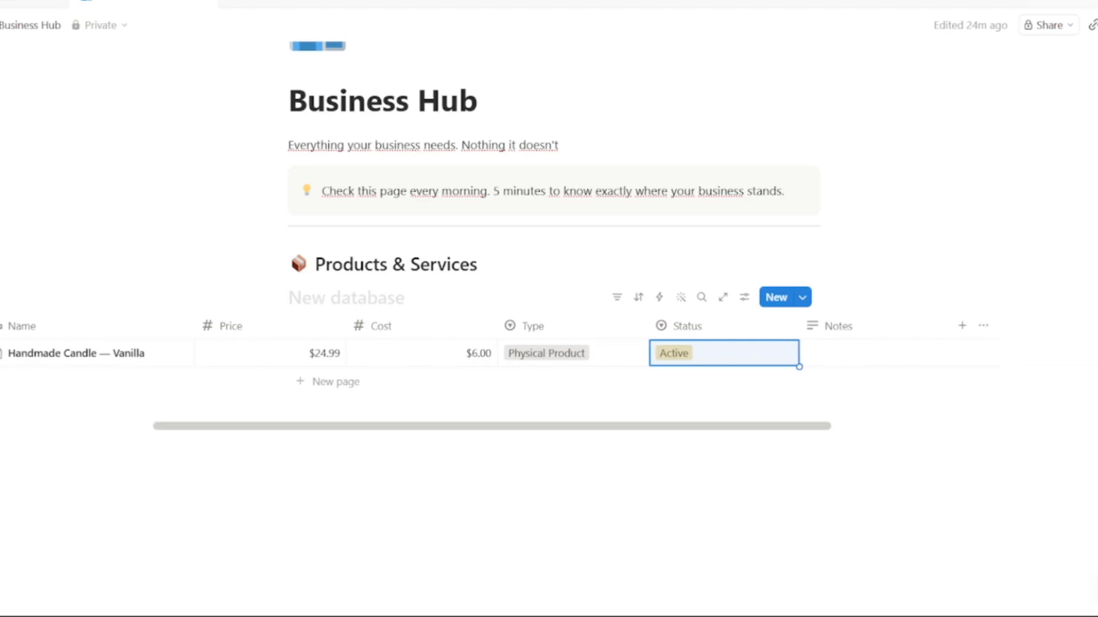
pyautogui.click(834, 353)
pyautogui.write('Best seller, reorder at 50 units')
pyautogui.press('Return')
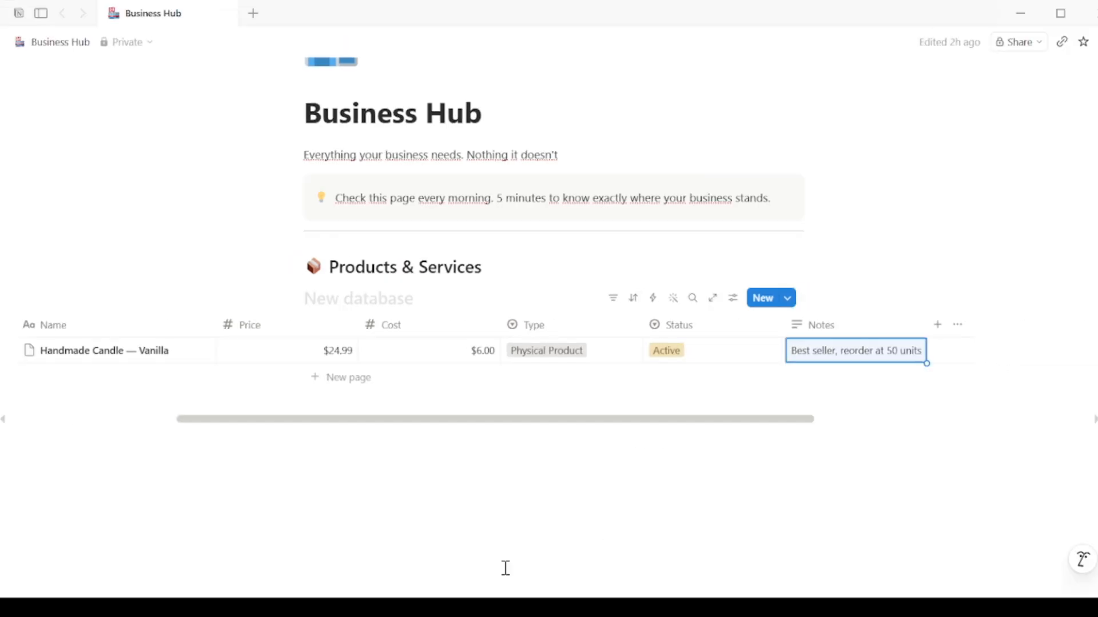
# Step: Add a 'Logo Design Package' row with price 500 and cost 0
pyautogui.click(130, 398)
pyautogui.write('Logo Design Package')
pyautogui.press('Return')
pyautogui.click(321, 380)
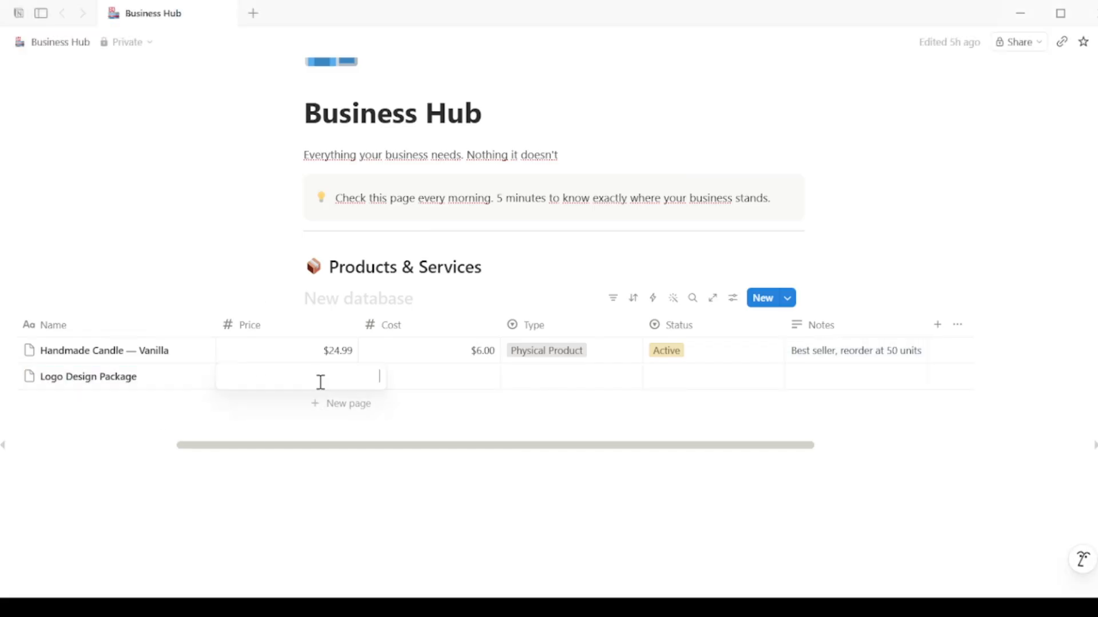
pyautogui.write('500')
pyautogui.press('Return')
pyautogui.click(468, 378)
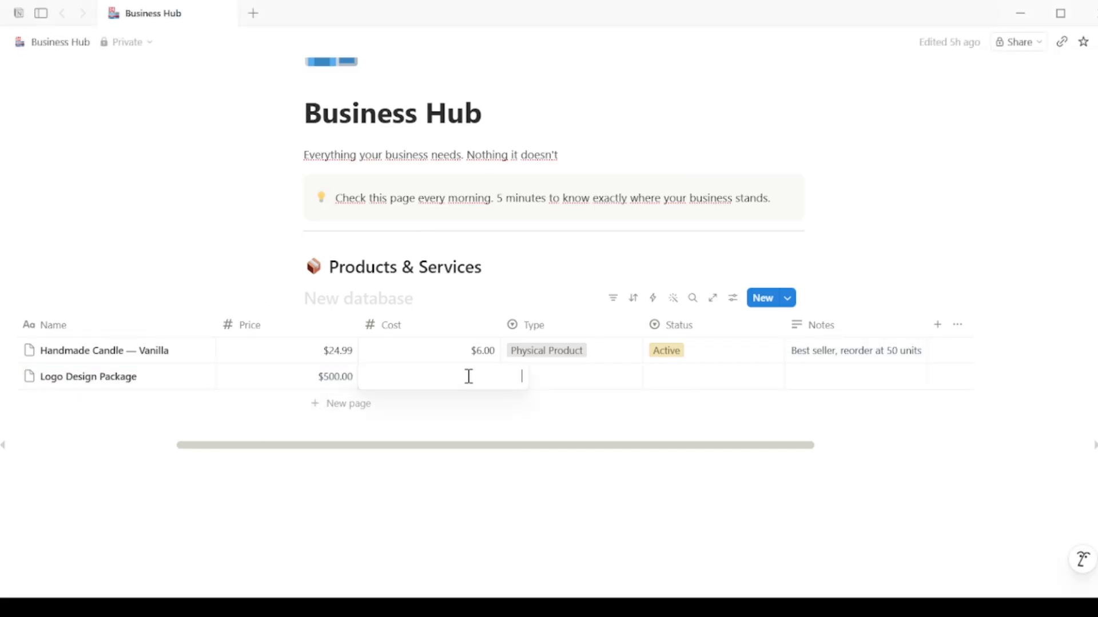
pyautogui.write('0')
pyautogui.press('Return')
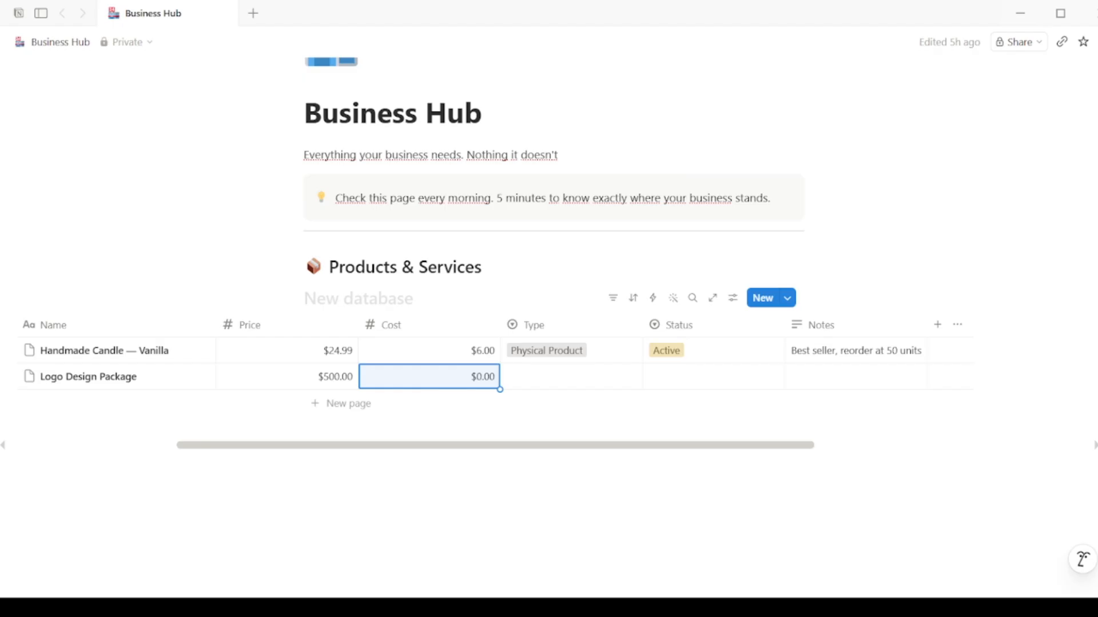
# Step: Set Logo Design Package to Service, Active, note 'Includes 3 concepts + 2 revisions'
pyautogui.click(578, 380)
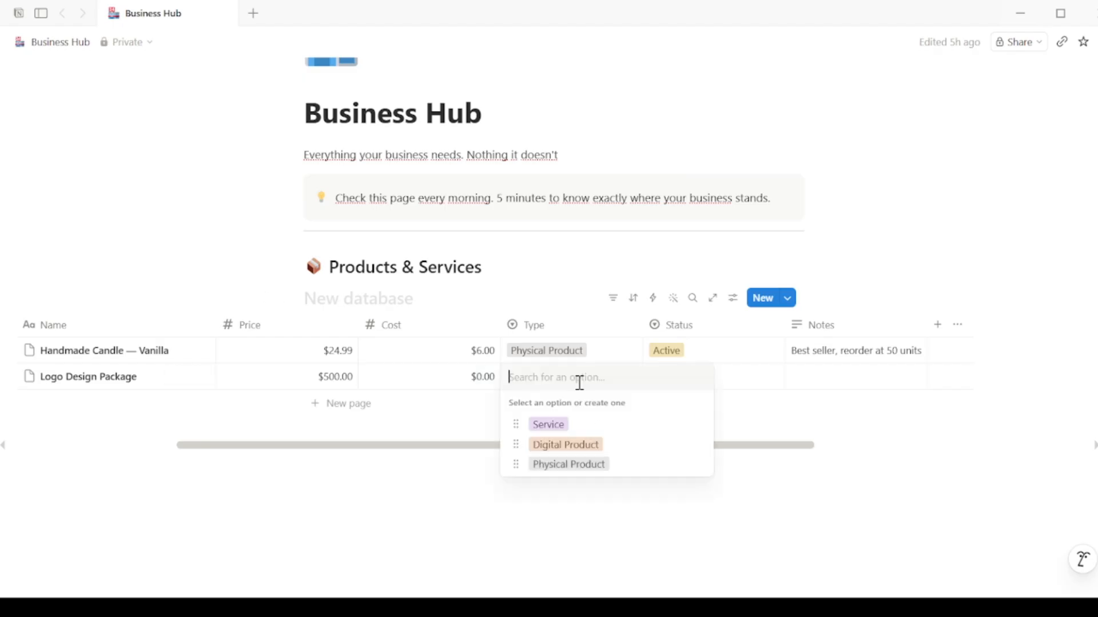
pyautogui.click(571, 426)
pyautogui.click(685, 389)
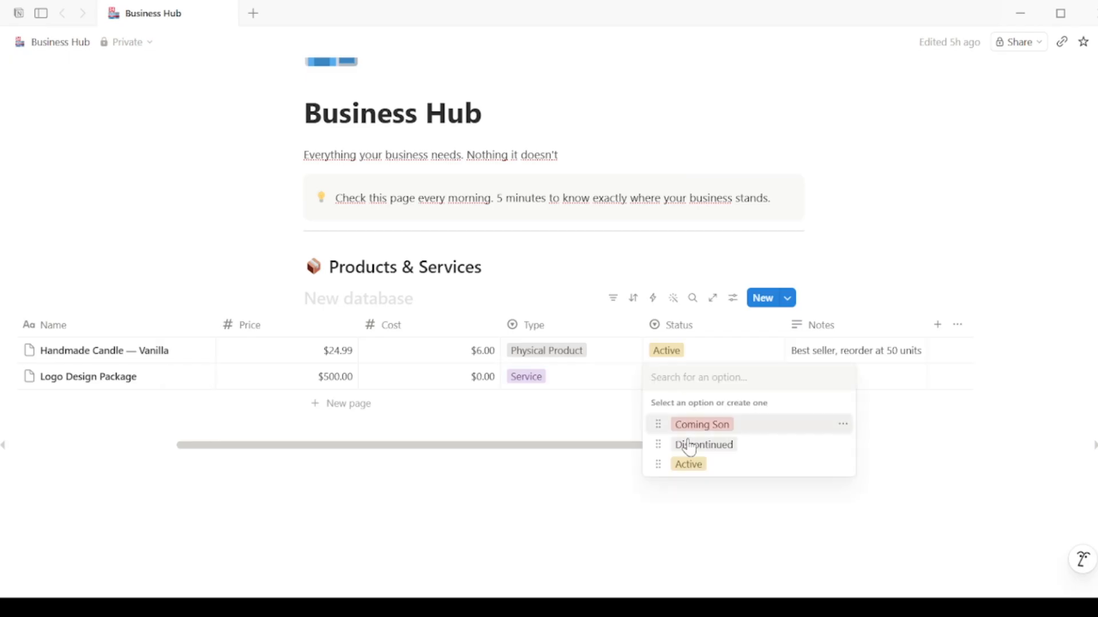
pyautogui.click(688, 463)
pyautogui.click(829, 388)
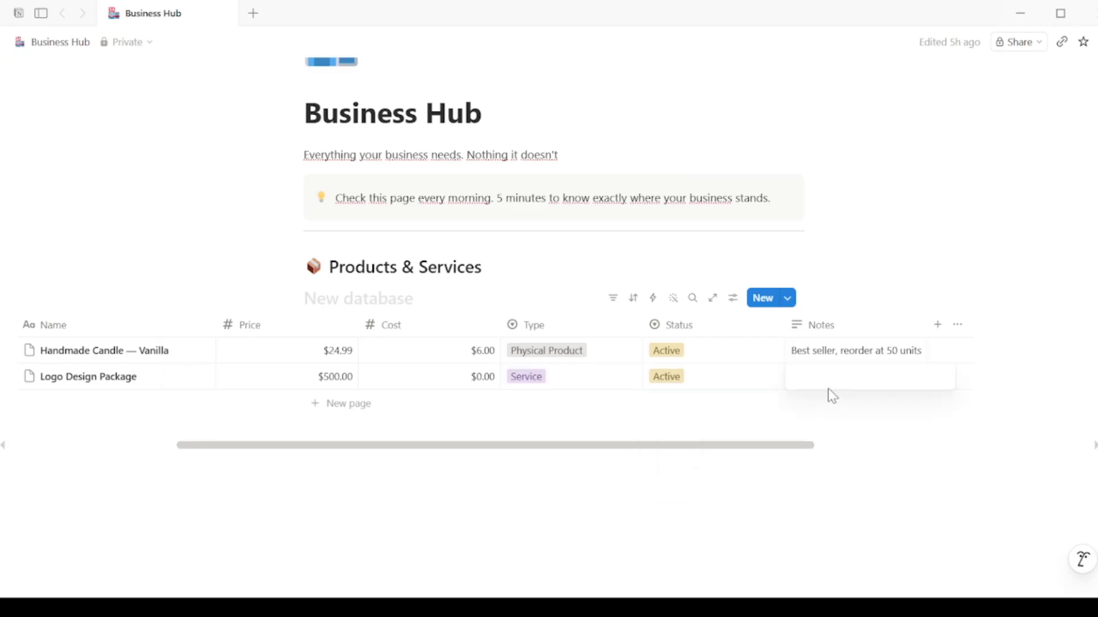
pyautogui.write('Includes 3 concepts + 2 revisions')
pyautogui.press('Escape')
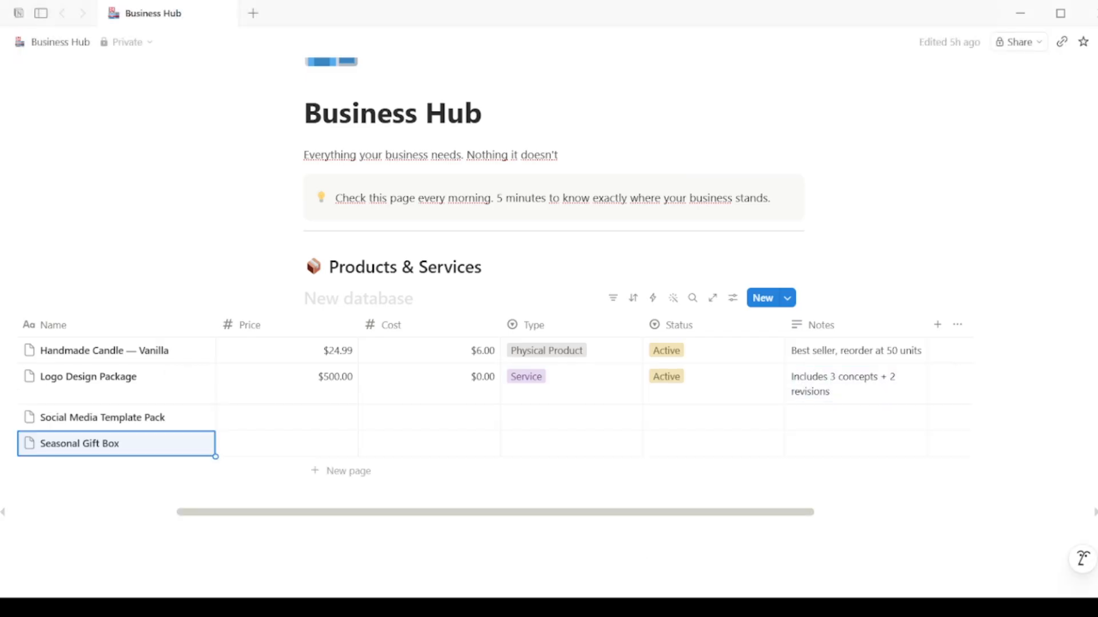
# Step: Give Social Media Template Pack price 19 and cost 0
pyautogui.click(328, 418)
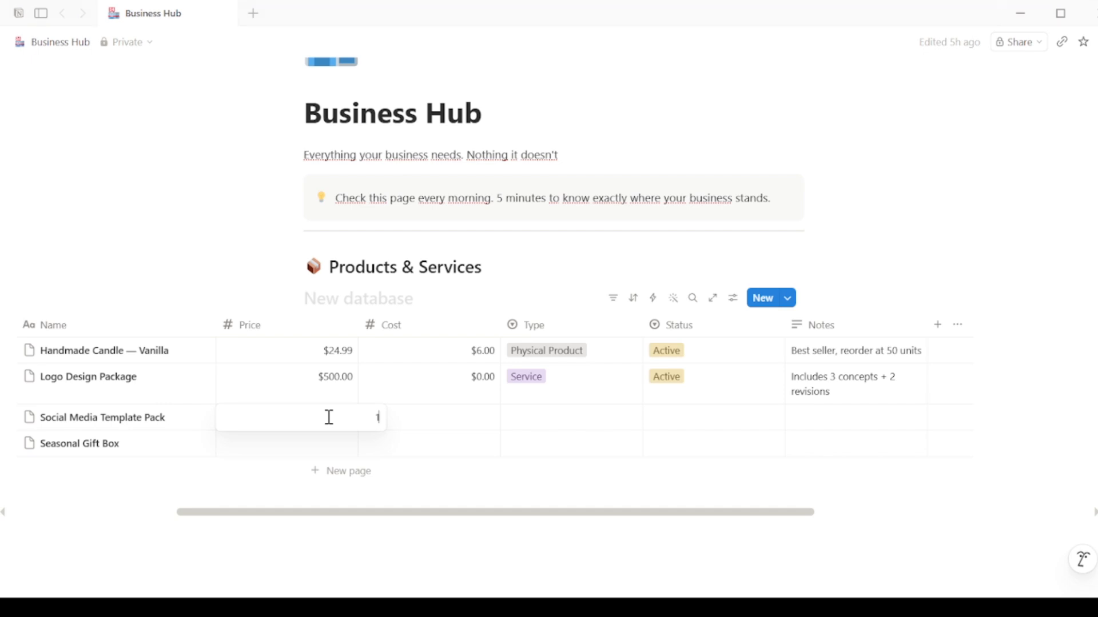
pyautogui.write('19')
pyautogui.press('Return')
pyautogui.click(412, 422)
pyautogui.write('0')
pyautogui.press('Return')
# Step: Set Social Media Template Pack to Digital Product, Active, note 'Sells on Gumroad'
pyautogui.click(588, 421)
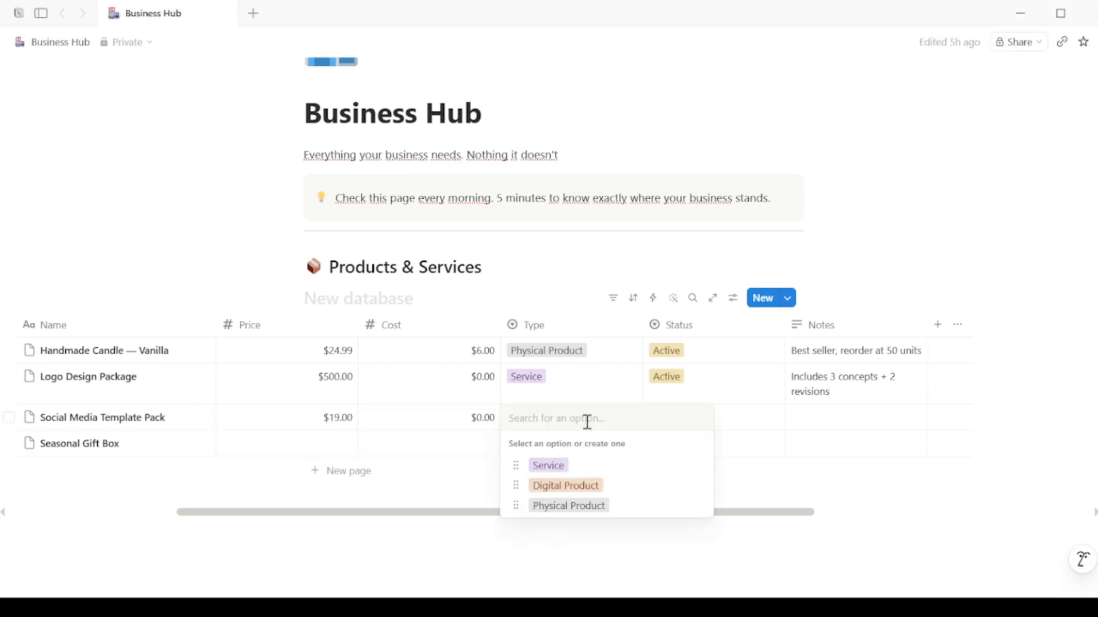
pyautogui.click(566, 486)
pyautogui.click(687, 413)
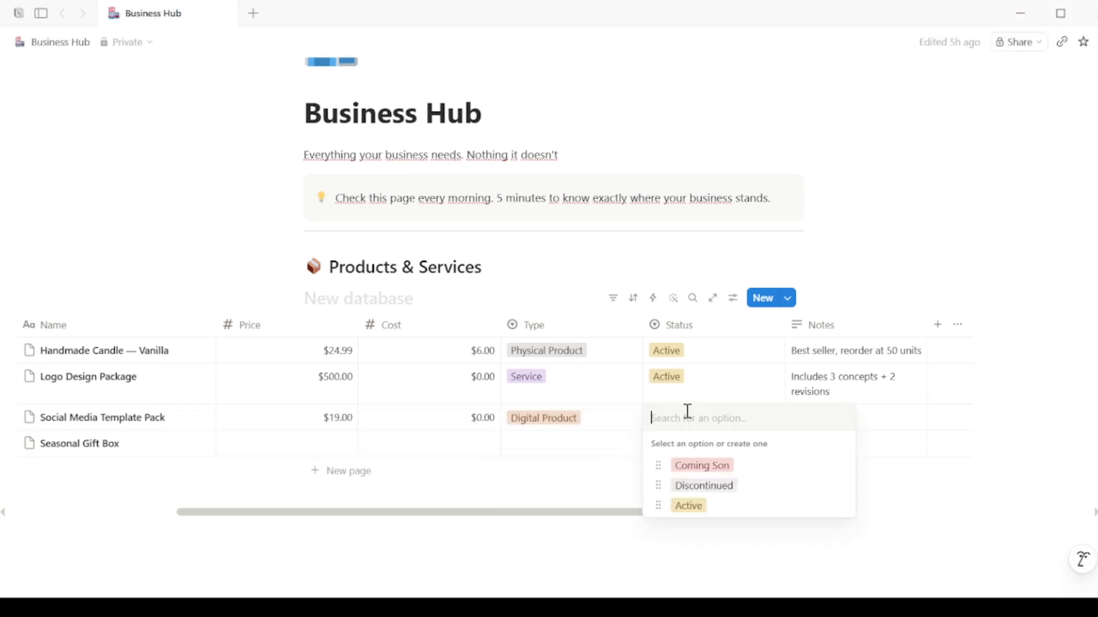
pyautogui.click(689, 506)
pyautogui.click(821, 427)
pyautogui.write('Sells on Gumroad')
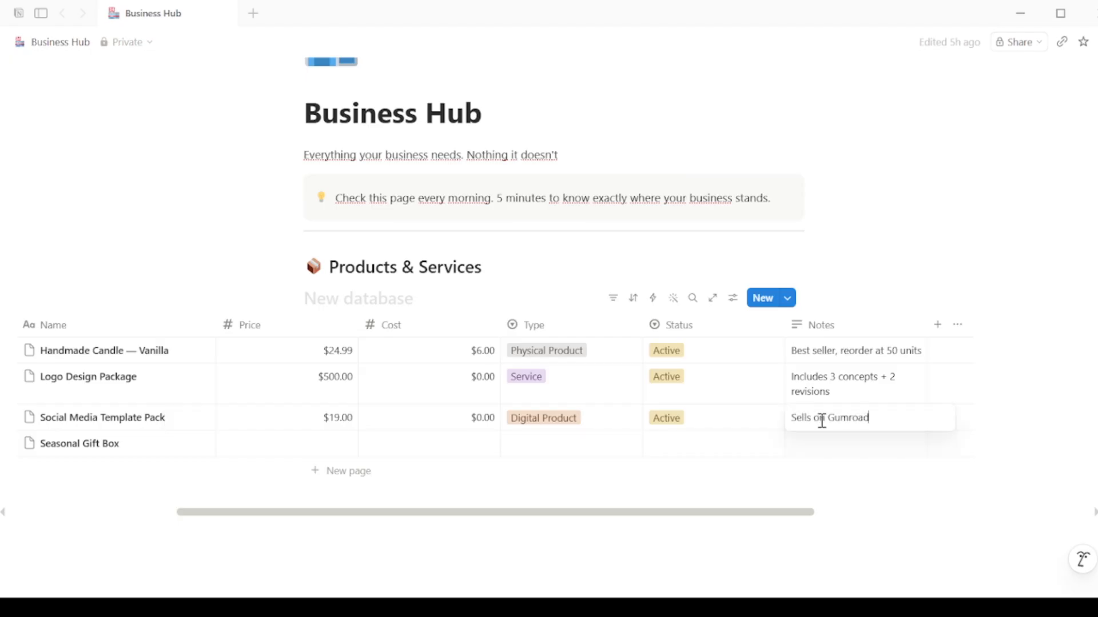
pyautogui.press('Return')
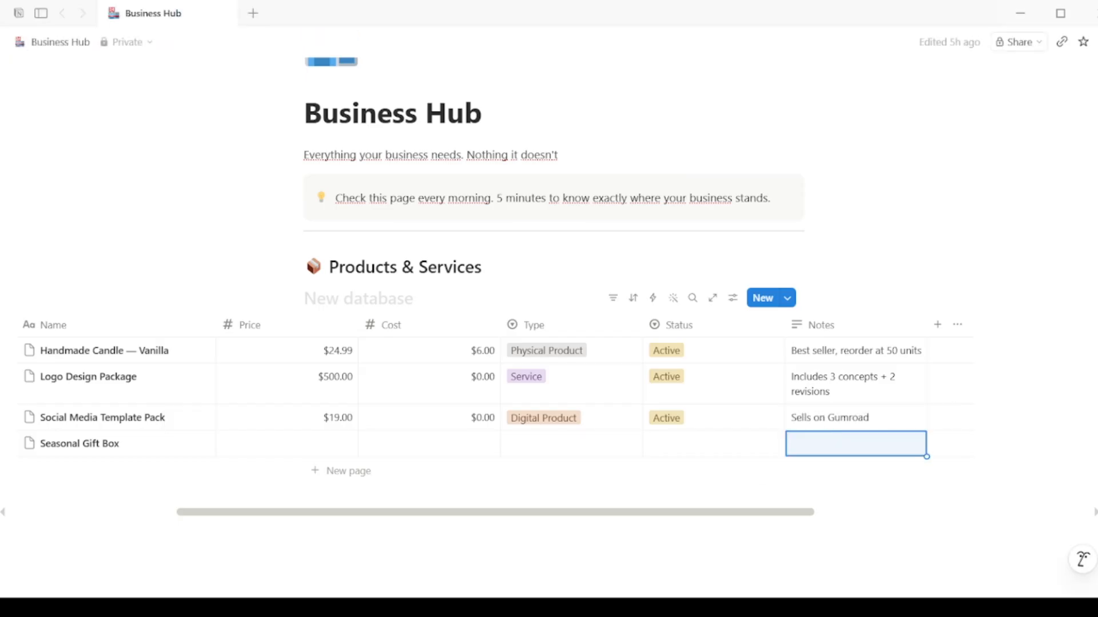
# Step: Give Seasonal Gift Box price 45 and cost 18
pyautogui.click(326, 444)
pyautogui.write('45')
pyautogui.press('Return')
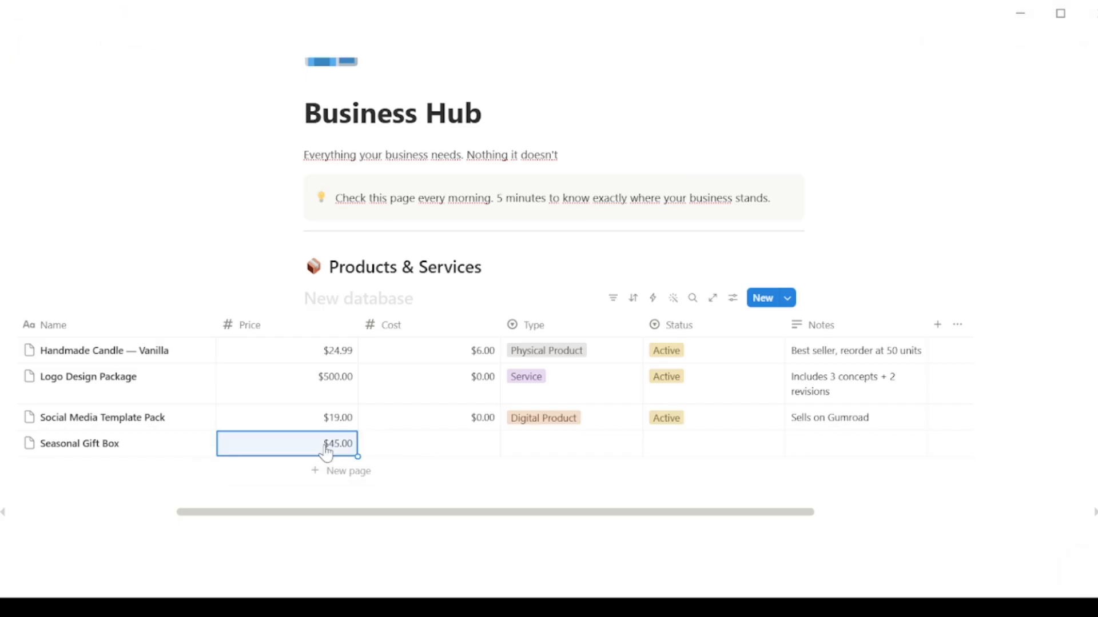
pyautogui.click(429, 439)
pyautogui.write('18')
pyautogui.press('Return')
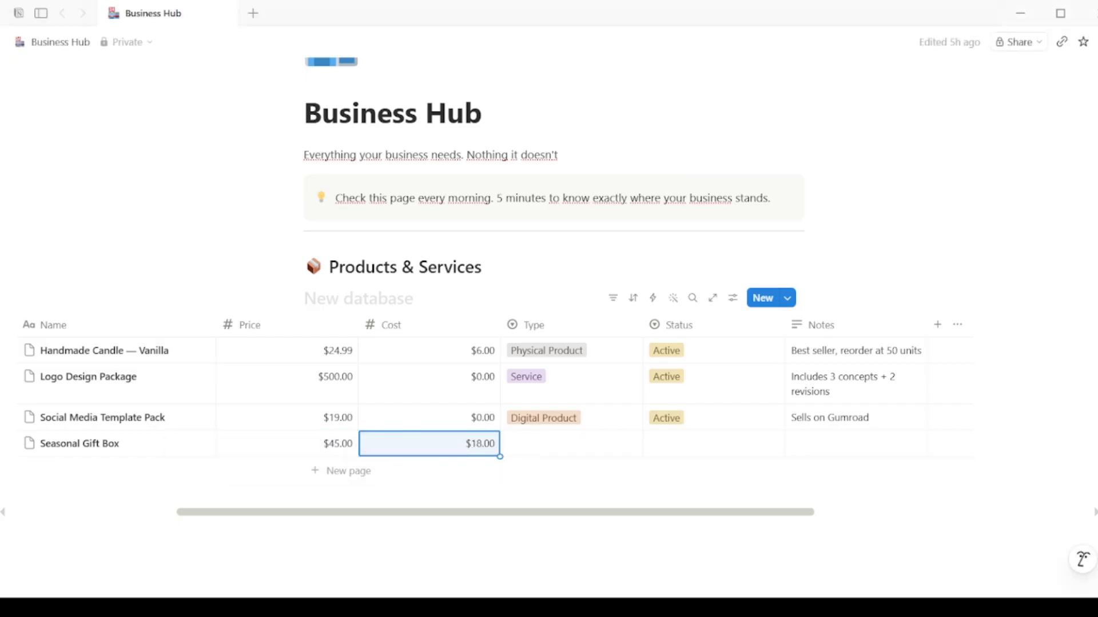
# Step: Set Seasonal Gift Box to Physical Product, Coming Soon, note 'Launch for December holidays'
pyautogui.click(569, 439)
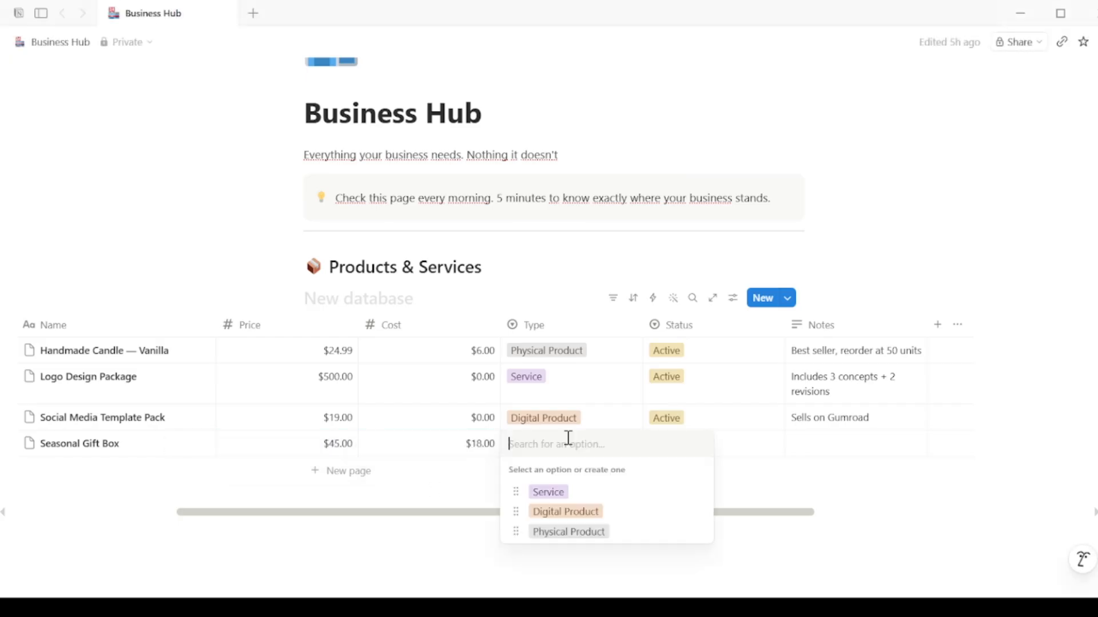
pyautogui.click(588, 531)
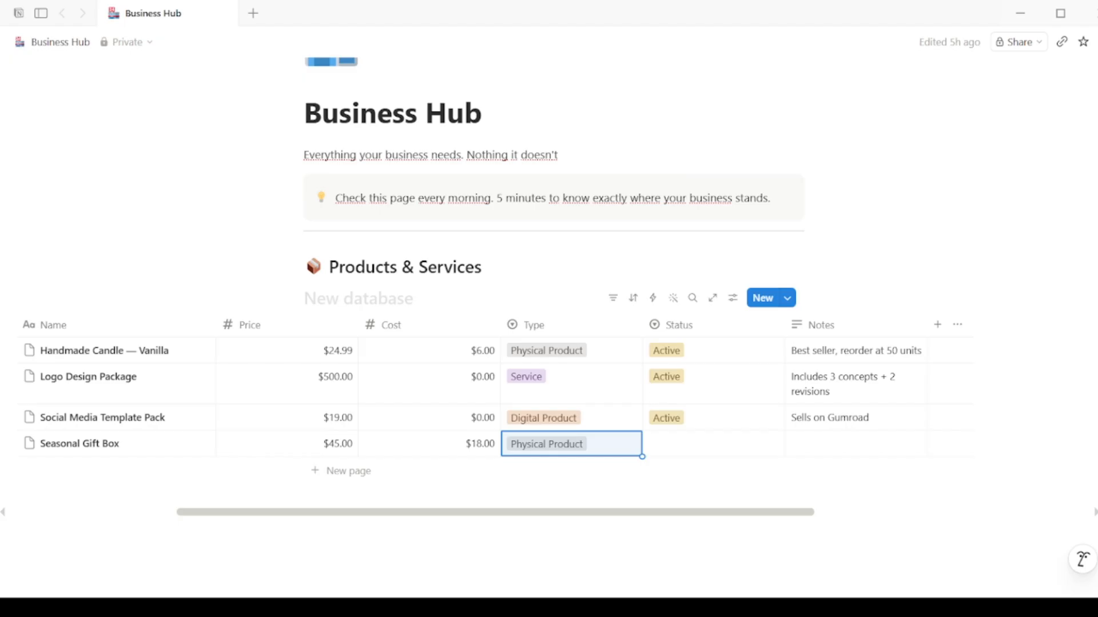
pyautogui.click(677, 448)
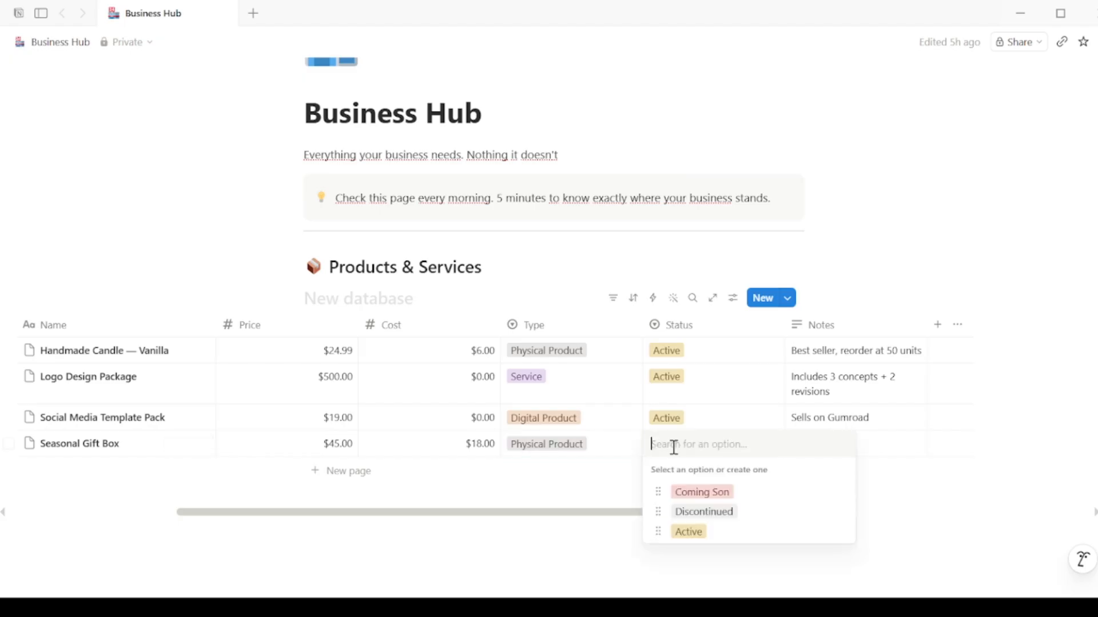
pyautogui.click(706, 490)
pyautogui.click(818, 444)
pyautogui.write('Launch for December holidays')
pyautogui.press('Return')
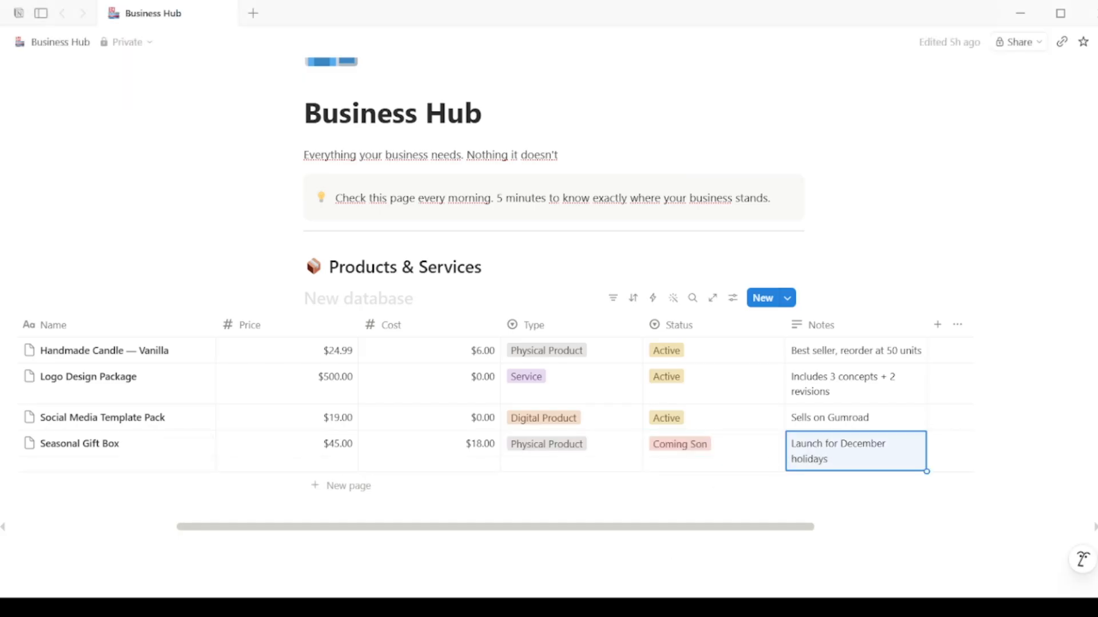
# Step: Add a Customers medium heading below the Products table with a new table database under it
pyautogui.scroll(-2, 598, 537)
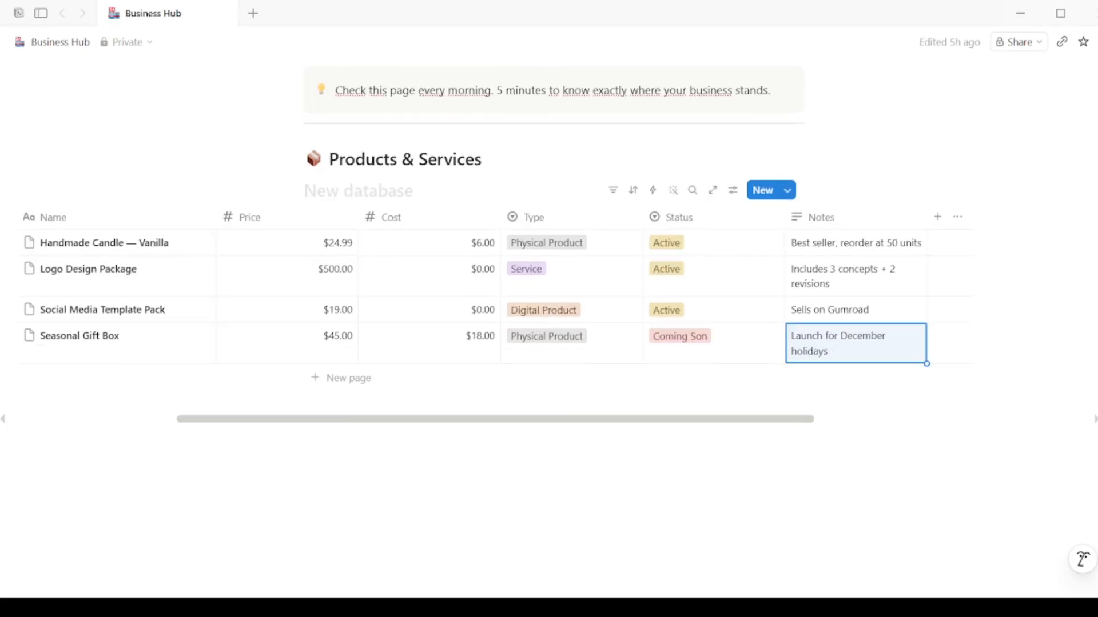
pyautogui.click(388, 469)
pyautogui.write('/')
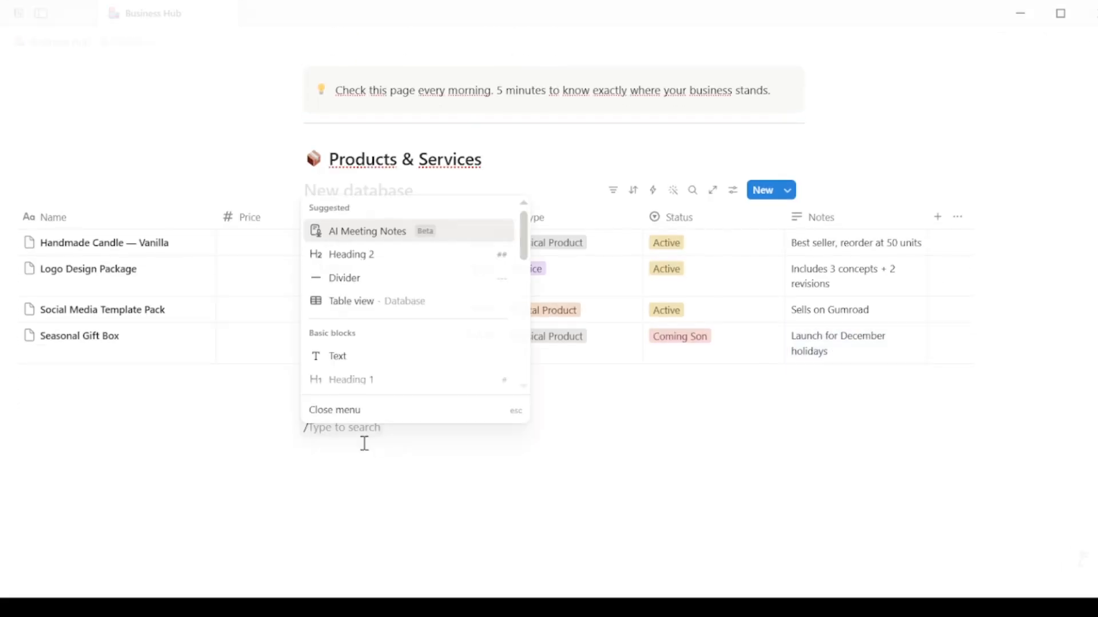
pyautogui.click(368, 261)
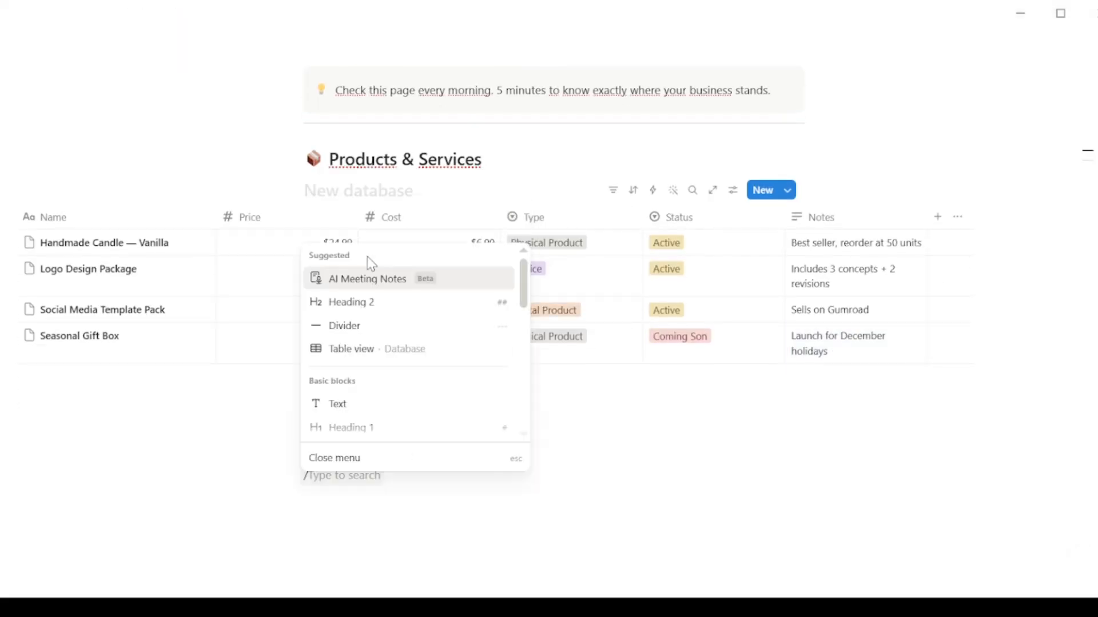
pyautogui.write('t')
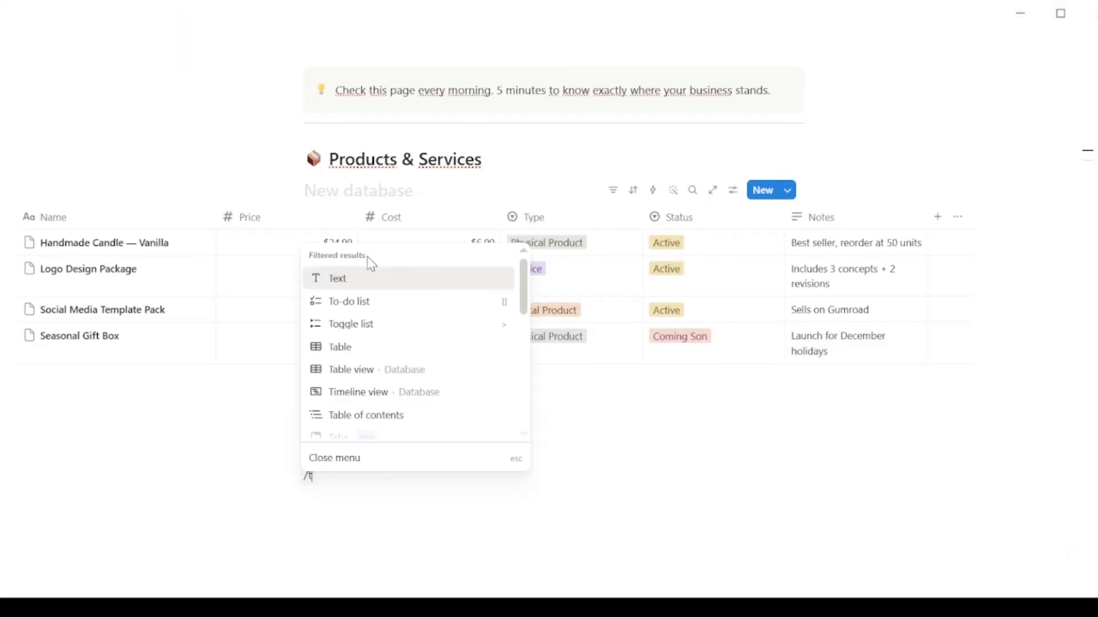
pyautogui.scroll(-2, 369, 264)
pyautogui.click(356, 302)
pyautogui.click(491, 482)
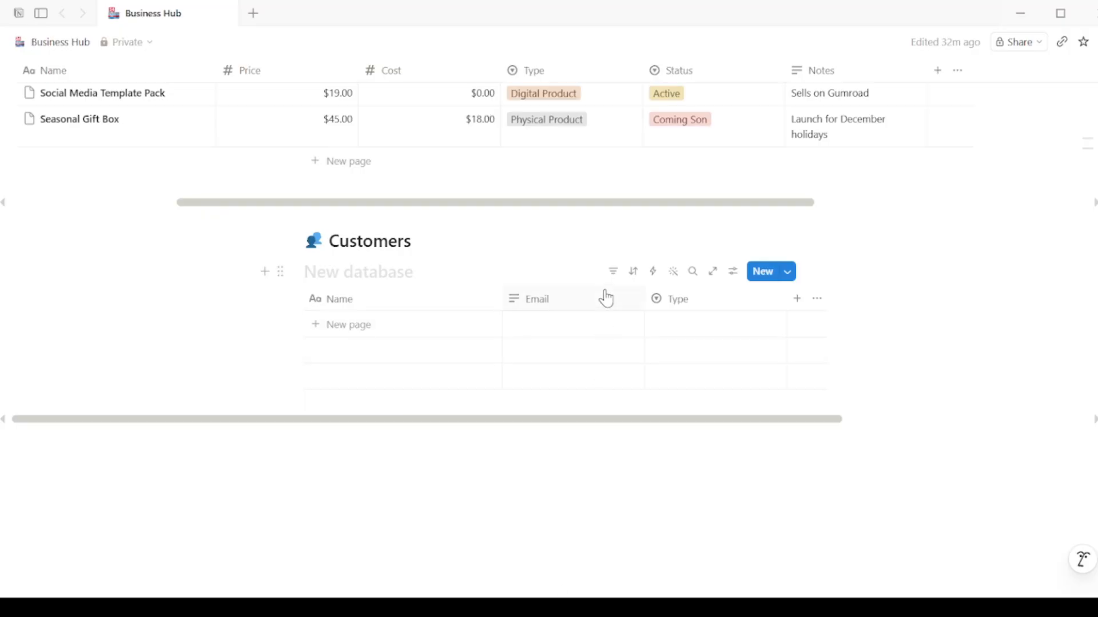
# Step: Check the Email and Type properties and add a blank customer row
pyautogui.click(604, 293)
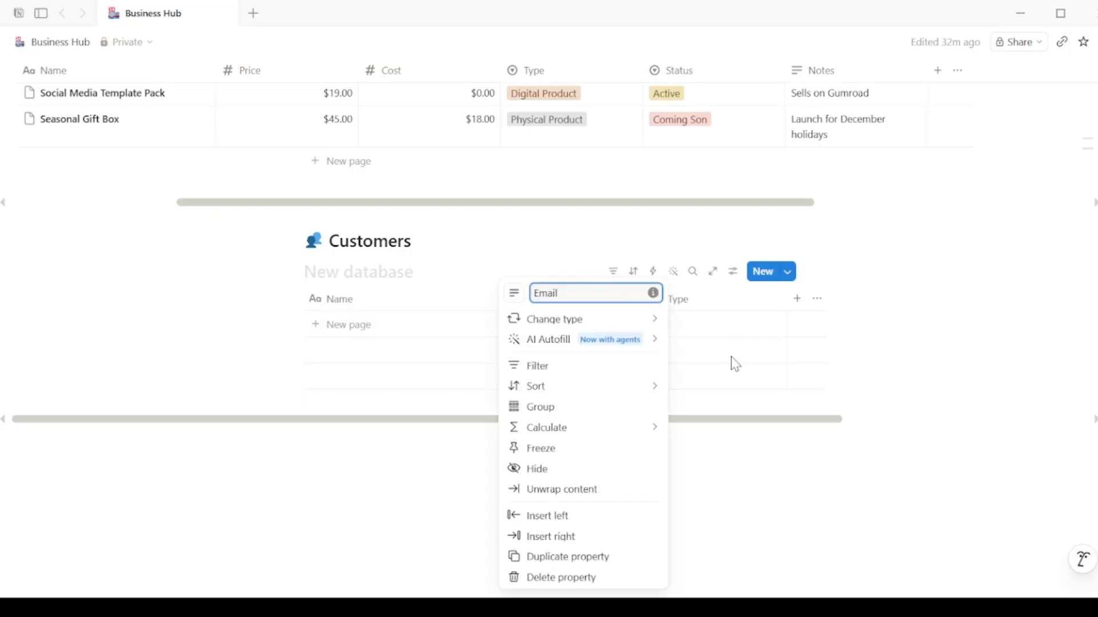
pyautogui.click(732, 355)
pyautogui.click(732, 322)
pyautogui.click(736, 362)
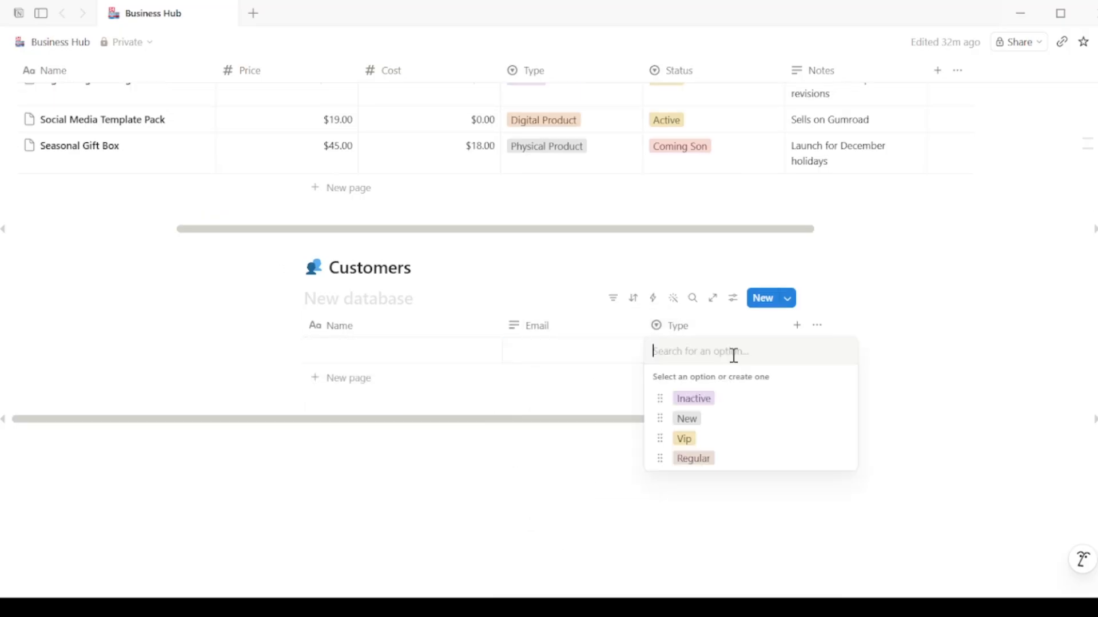
pyautogui.click(644, 487)
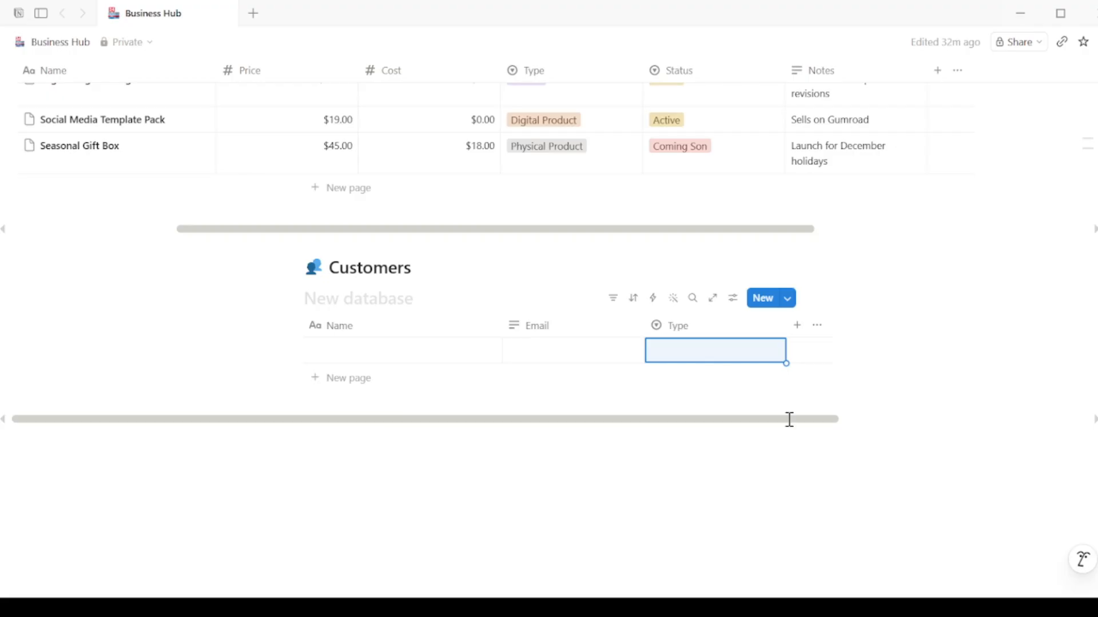
# Step: Add a Total Spent number column formatted as US Dollar
pyautogui.click(797, 325)
pyautogui.write('Total Spent')
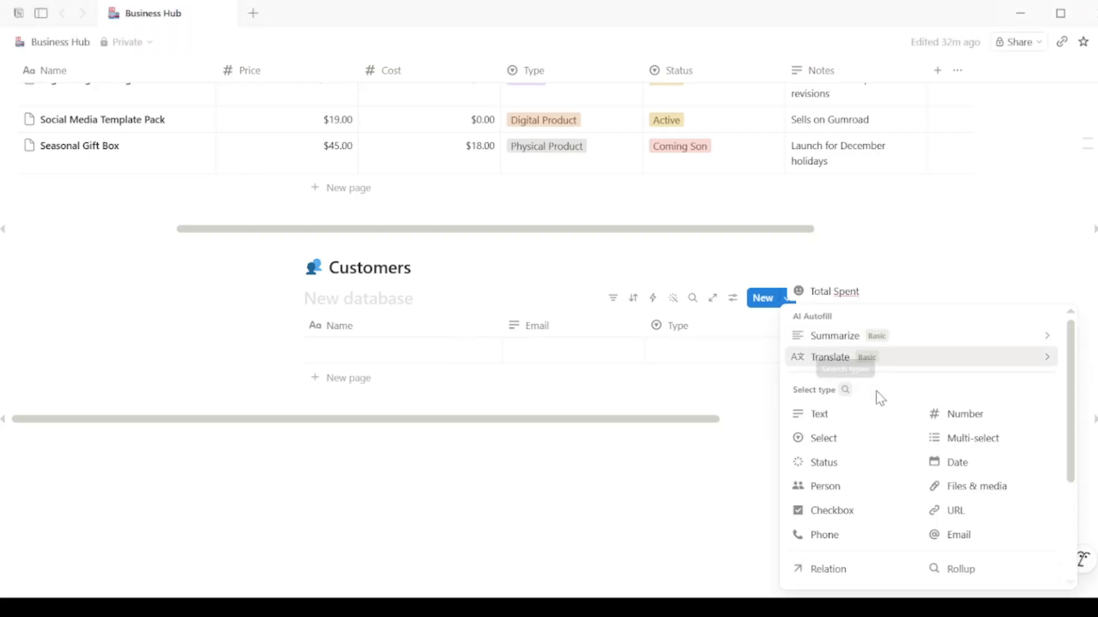
pyautogui.click(949, 414)
pyautogui.click(899, 328)
pyautogui.moveTo(929, 307)
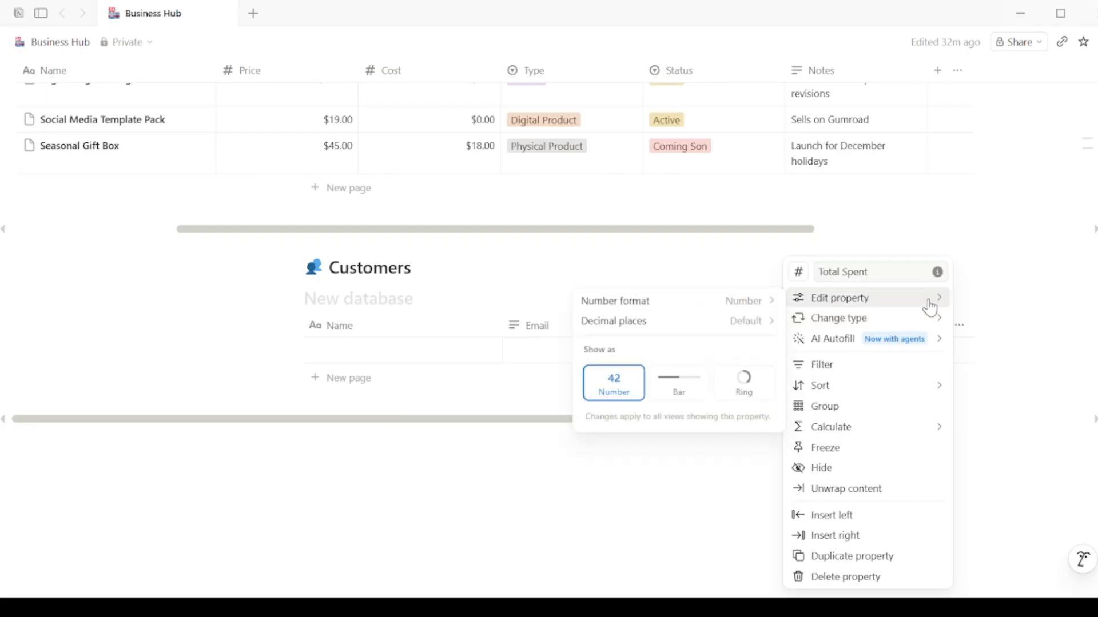
pyautogui.click(765, 303)
pyautogui.click(724, 300)
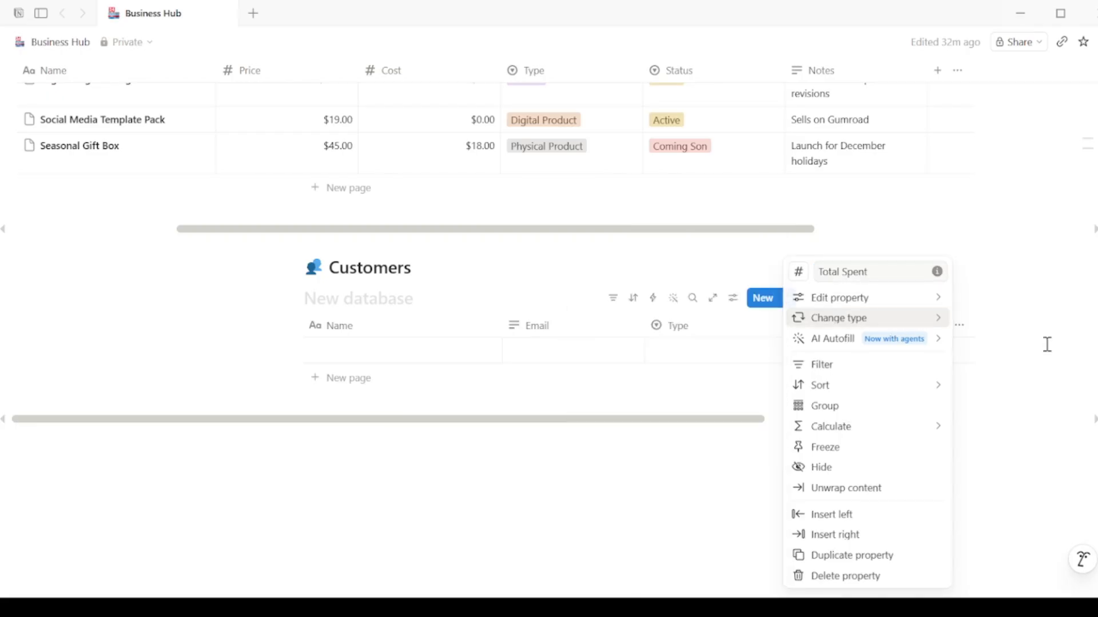
pyautogui.click(1046, 344)
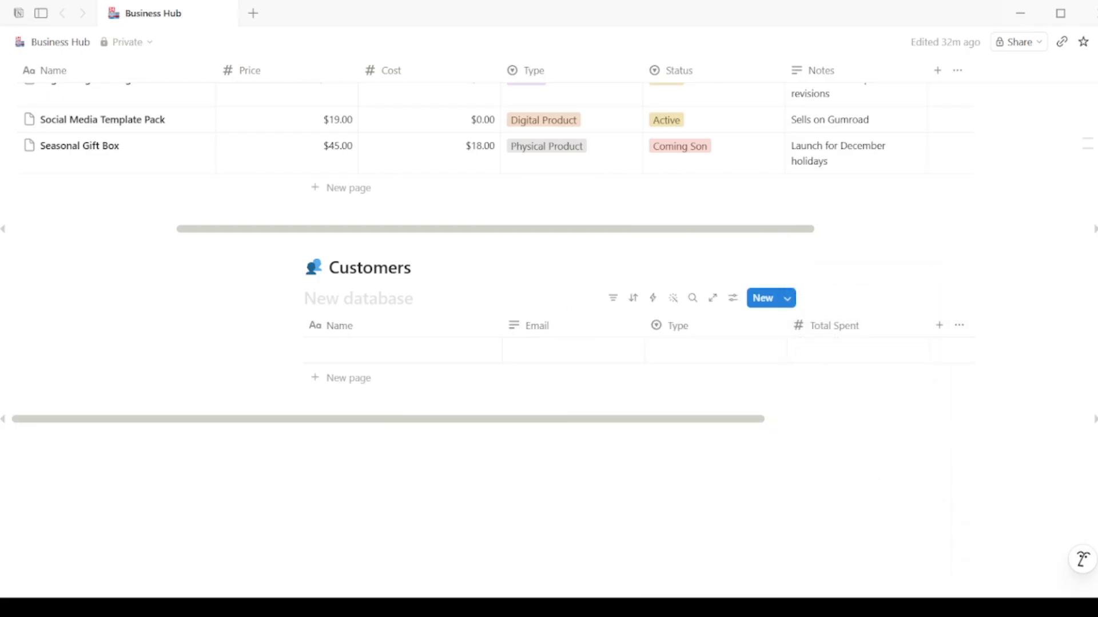
# Step: Add a Last Purchase date column and a Notes text column
pyautogui.click(939, 326)
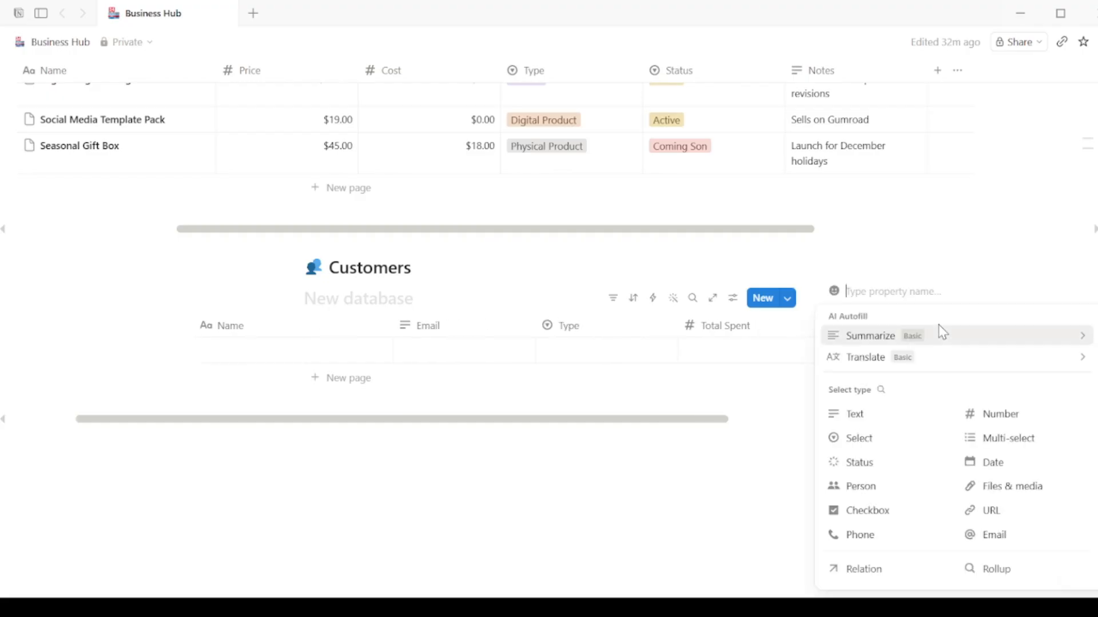
pyautogui.write('Last Purchase')
pyautogui.click(979, 346)
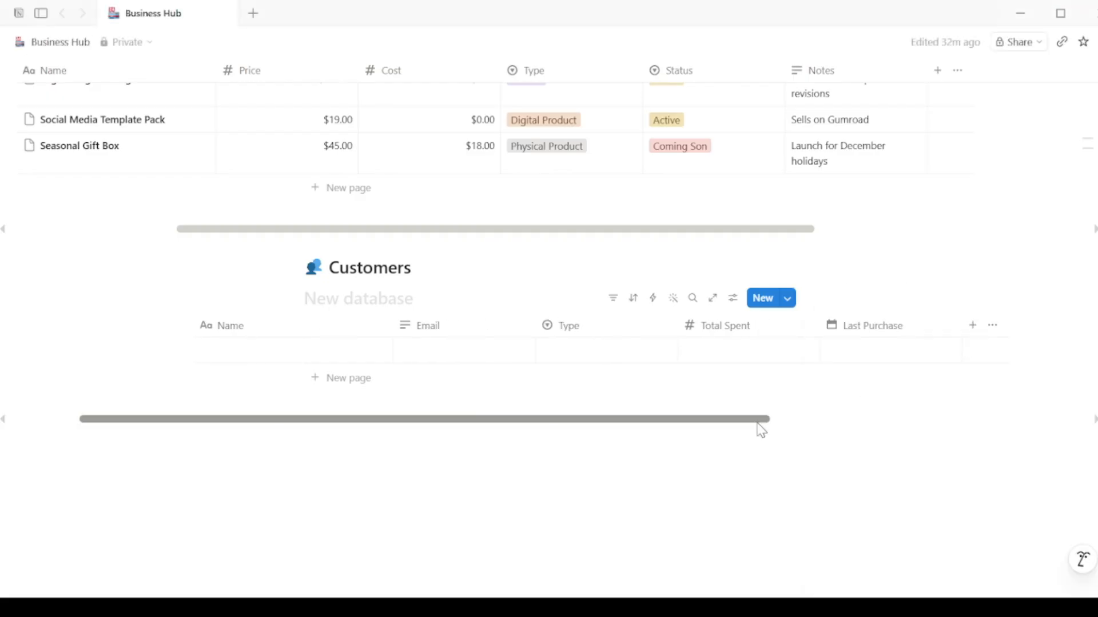
pyautogui.moveTo(759, 422); pyautogui.dragTo(826, 416)
pyautogui.click(885, 325)
pyautogui.write('Notes')
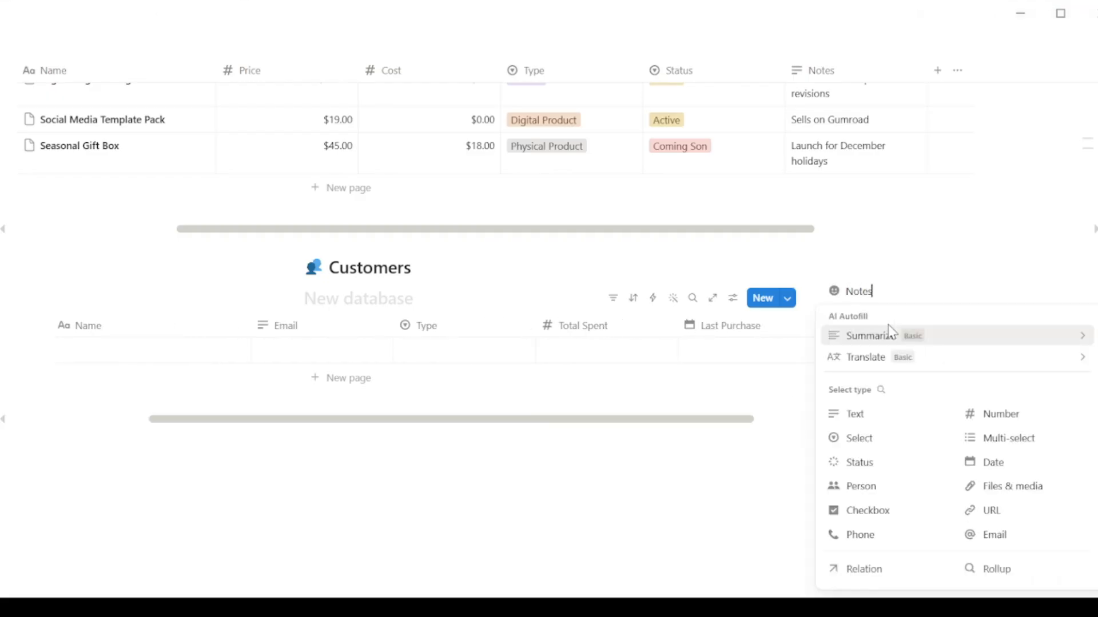
pyautogui.click(867, 421)
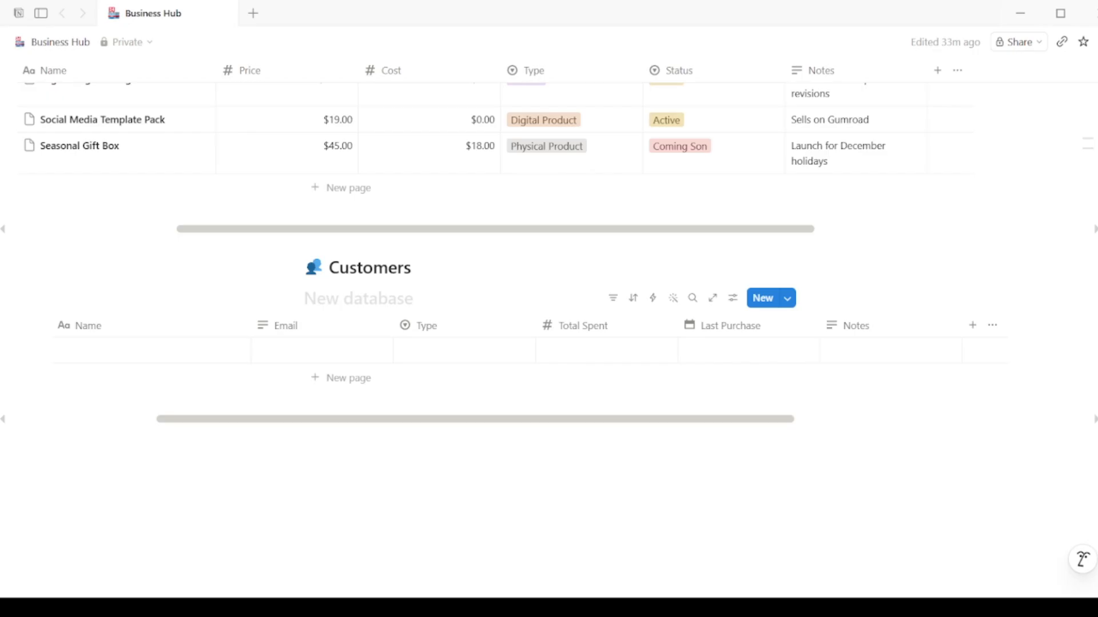
# Step: Enter the first customer's name and e-mail address and set their type to Vip
pyautogui.click(142, 350)
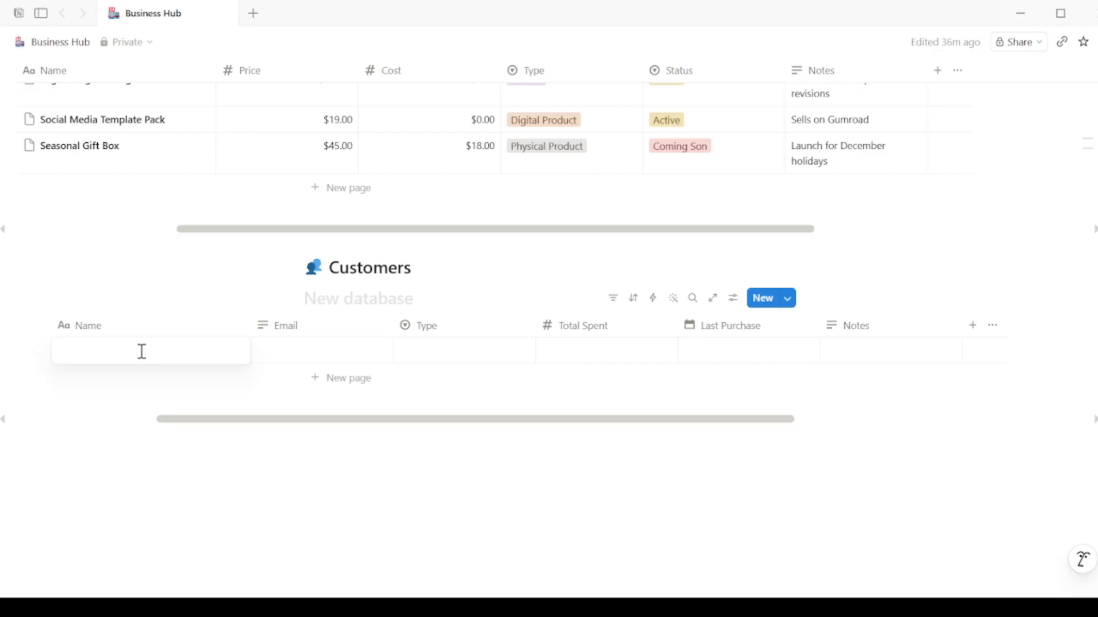
pyautogui.write('MA')
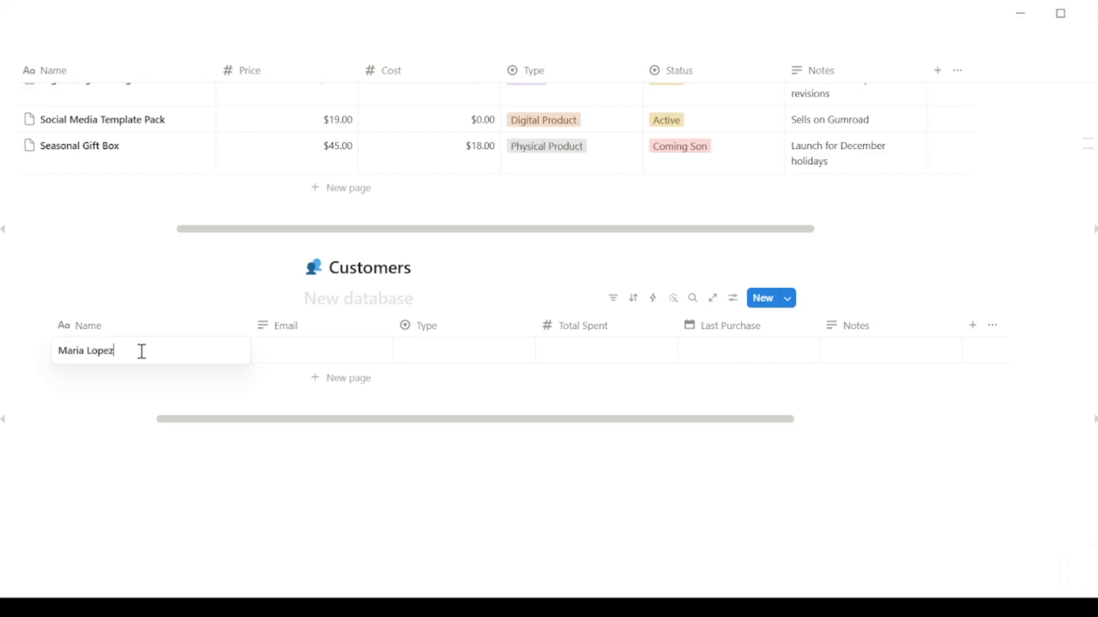
pyautogui.press('Escape')
pyautogui.click(280, 349)
pyautogui.press('Escape')
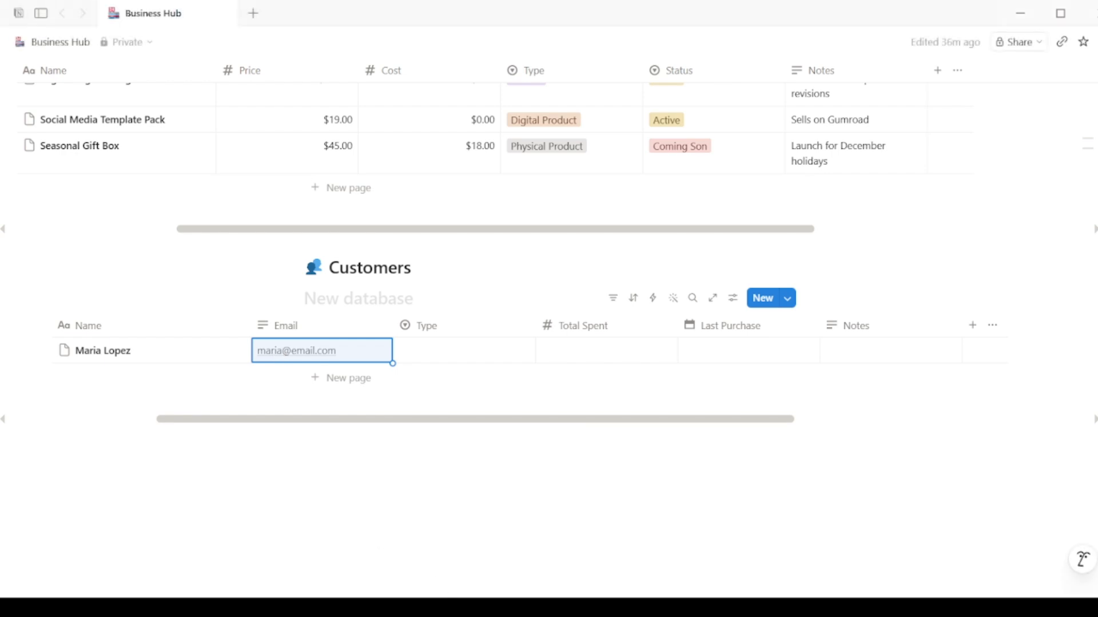
pyautogui.click(475, 348)
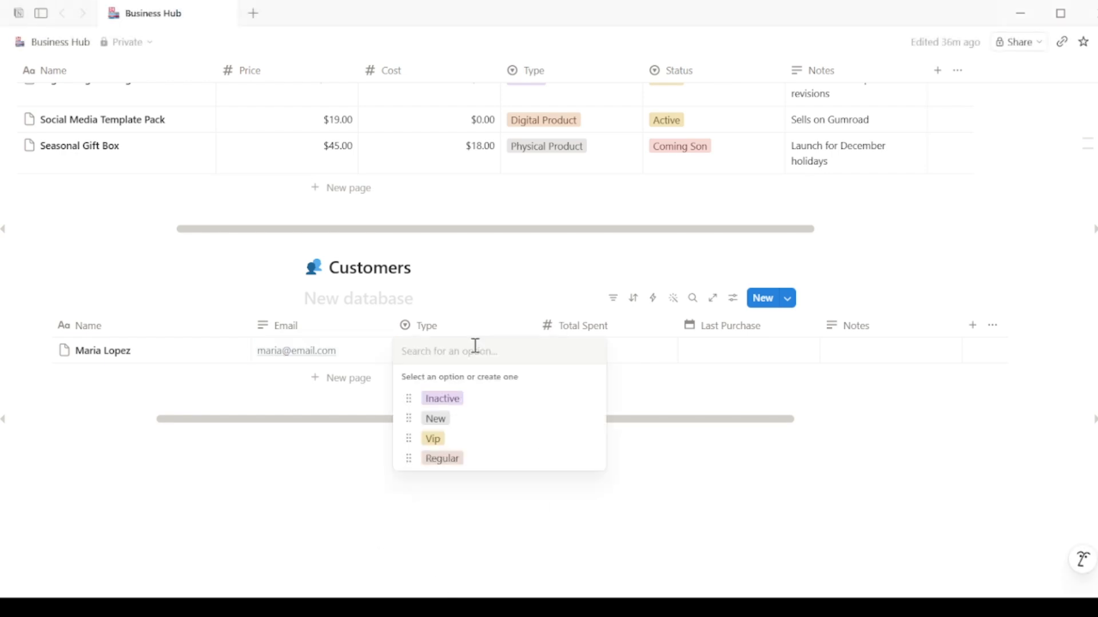
pyautogui.click(433, 440)
# Step: Give the first customer $1,240.00 spent, last purchase May 15, and note 'Orders every month, prefers vanilla candles'
pyautogui.click(581, 354)
pyautogui.write('1240')
pyautogui.press('Escape')
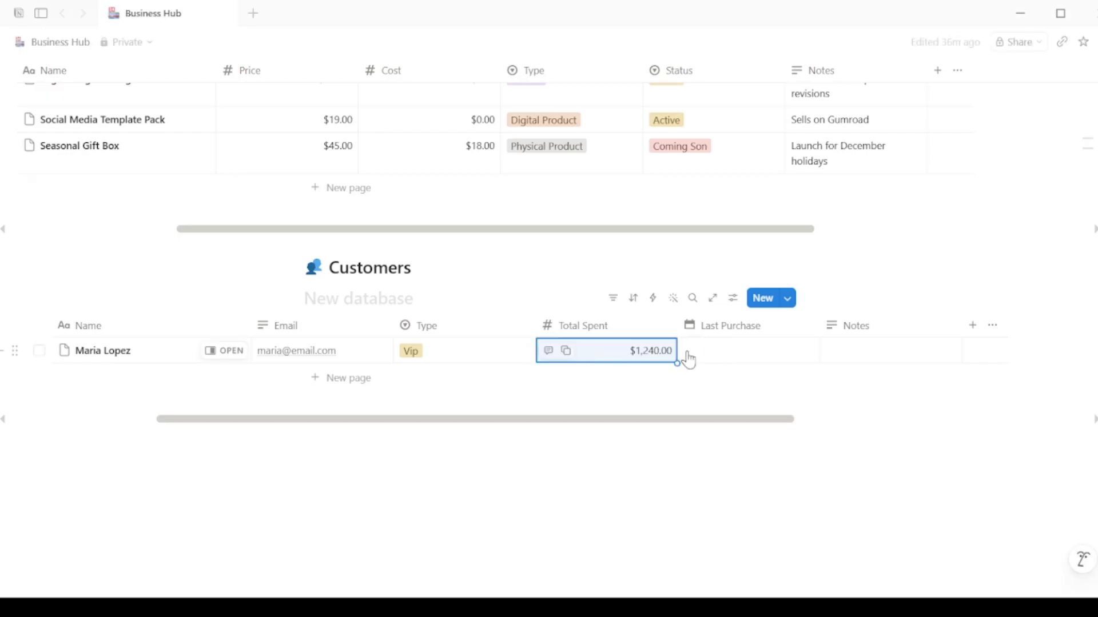
pyautogui.click(709, 355)
pyautogui.click(817, 279)
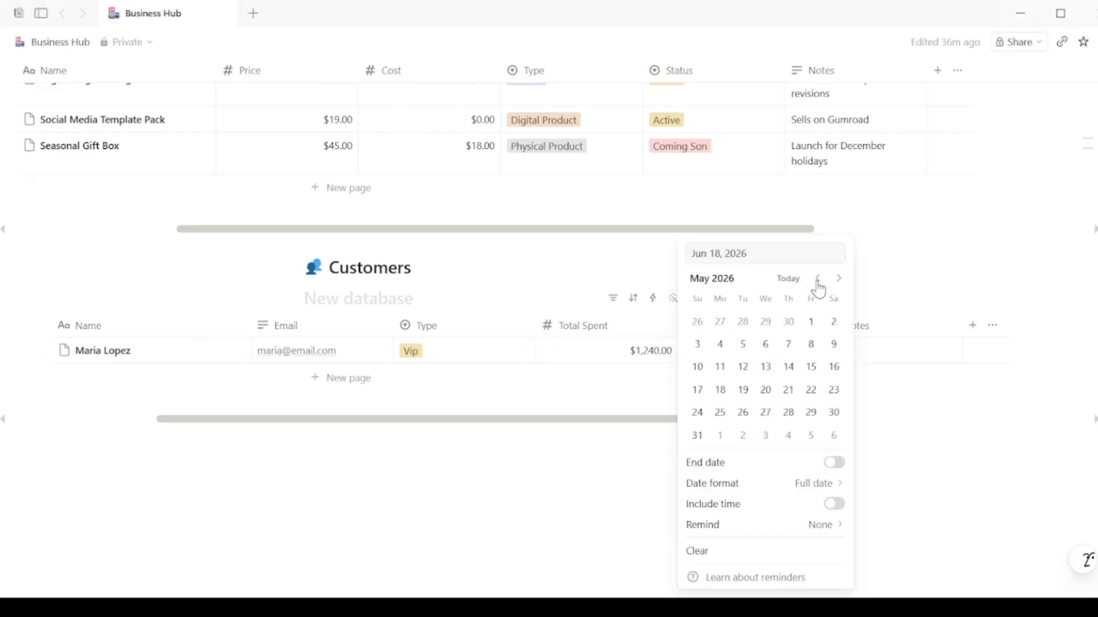
pyautogui.click(810, 368)
pyautogui.press('Escape')
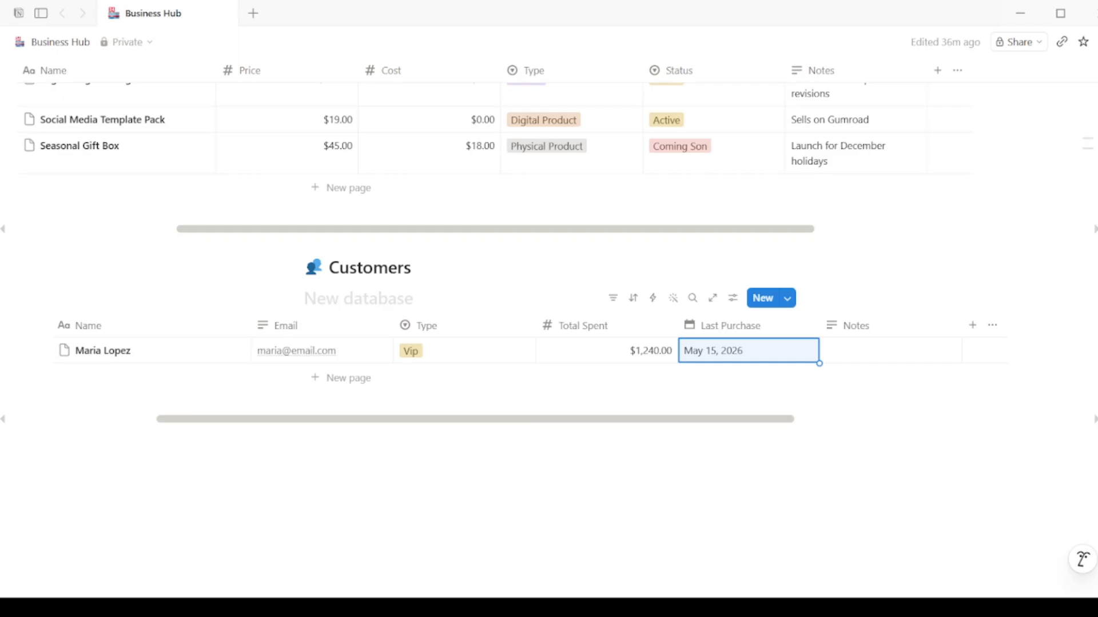
pyautogui.click(874, 358)
pyautogui.write('Orders every month, prefers vanilla candles')
pyautogui.press('Escape')
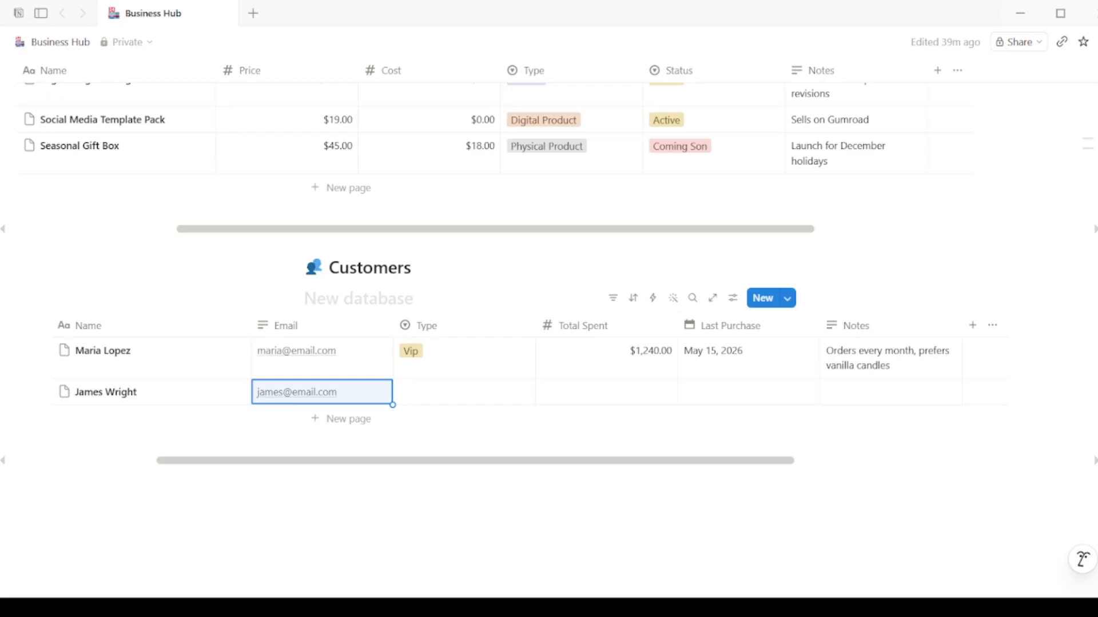
# Step: Set the second customer to Regular, $380.00 spent, last purchase April 2, note 'Found us on Instagram'
pyautogui.click(444, 393)
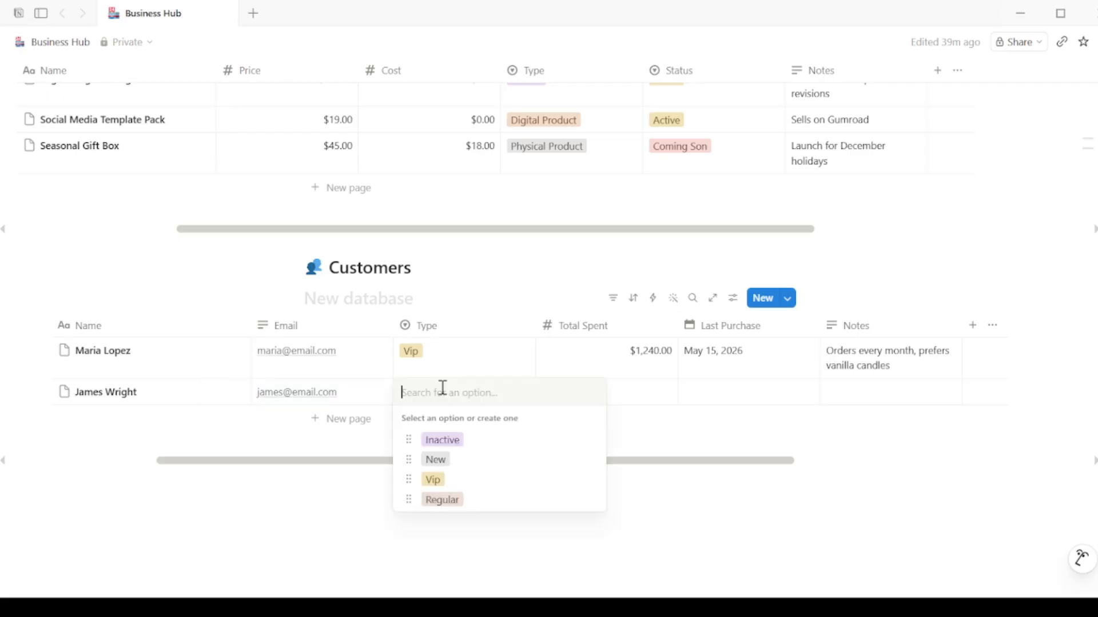
pyautogui.click(445, 499)
pyautogui.click(629, 397)
pyautogui.write('380')
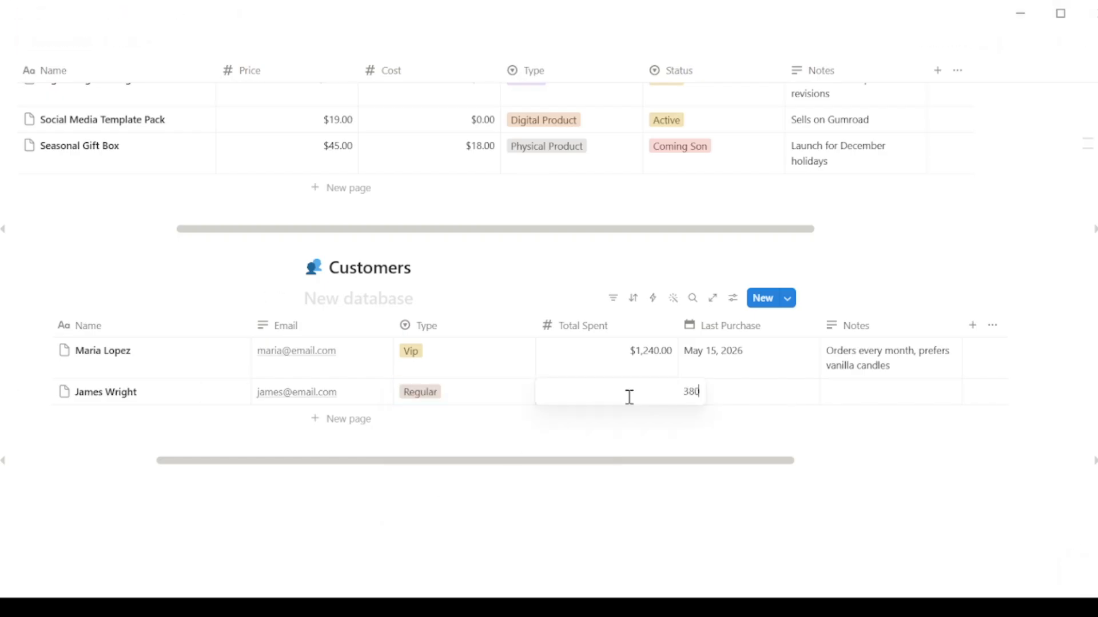
pyautogui.press('Return')
pyautogui.click(687, 400)
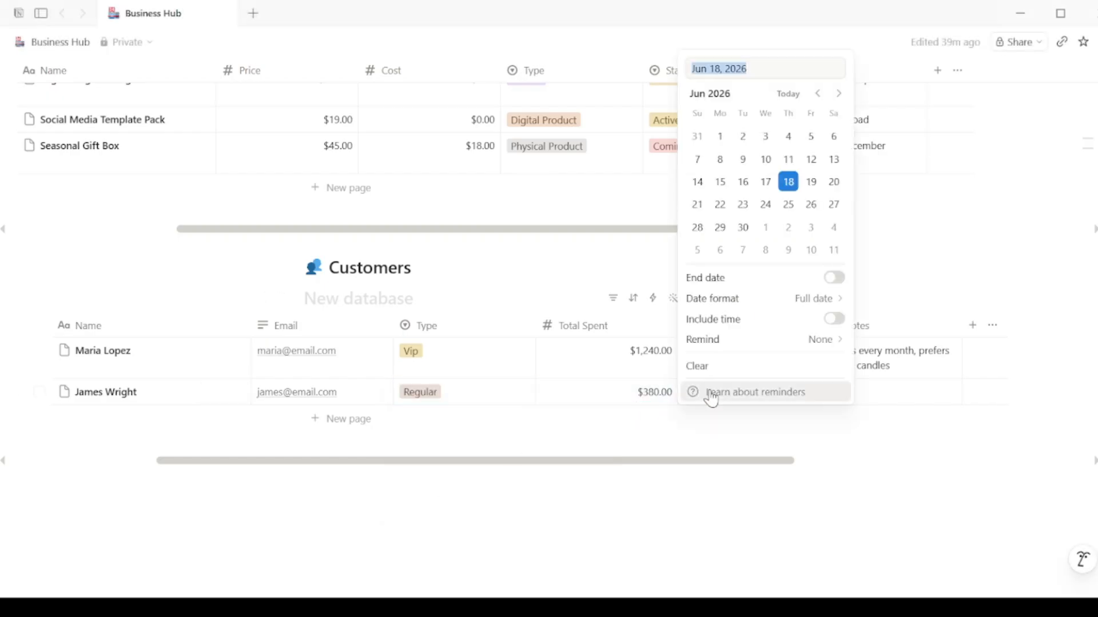
pyautogui.click(814, 95)
pyautogui.click(815, 95)
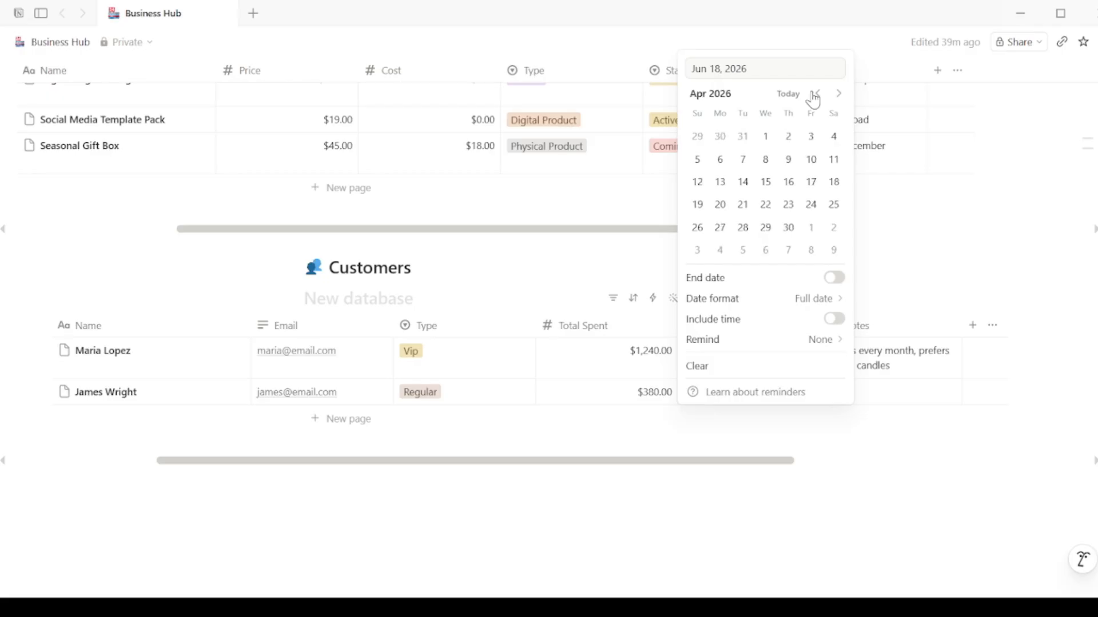
pyautogui.click(788, 136)
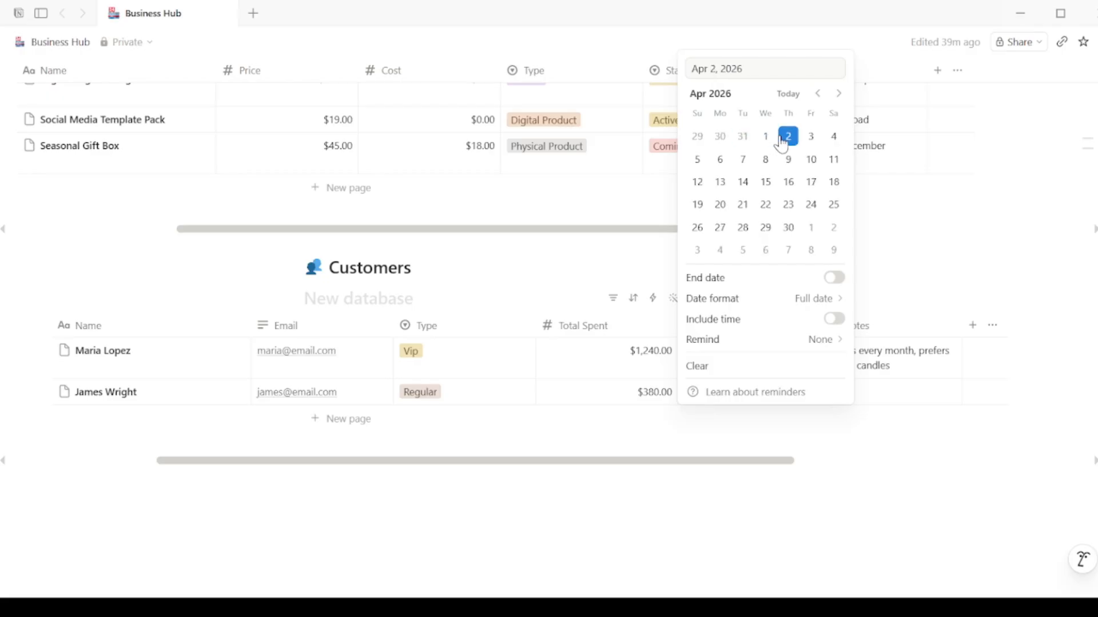
pyautogui.click(900, 398)
pyautogui.click(886, 398)
pyautogui.write('Found us on Instagram')
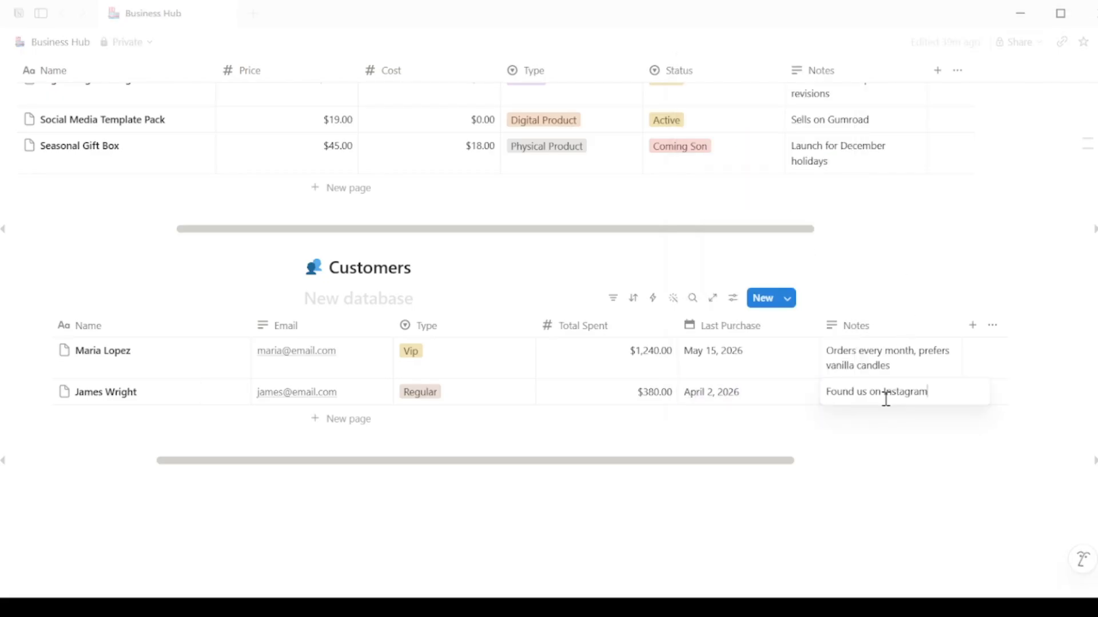
pyautogui.press('Escape')
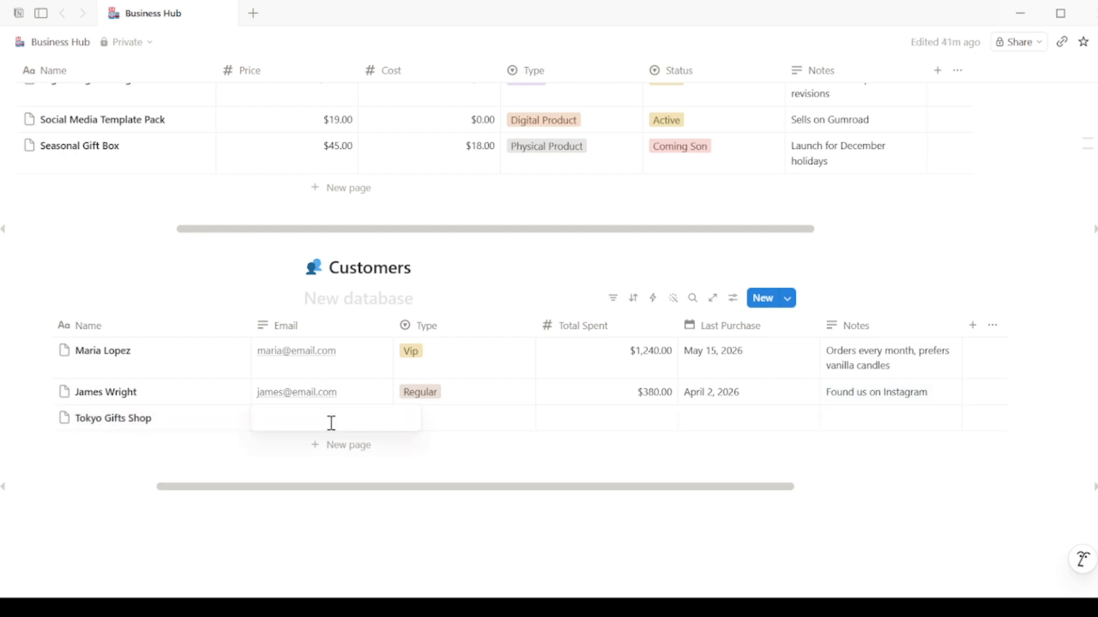
# Step: Complete the shop customer: e-mail, type New, $45 spent, June 26 purchase, note 'Wholesale inquiry — follow up'
pyautogui.click(441, 421)
pyautogui.click(436, 485)
pyautogui.click(571, 428)
pyautogui.write('45')
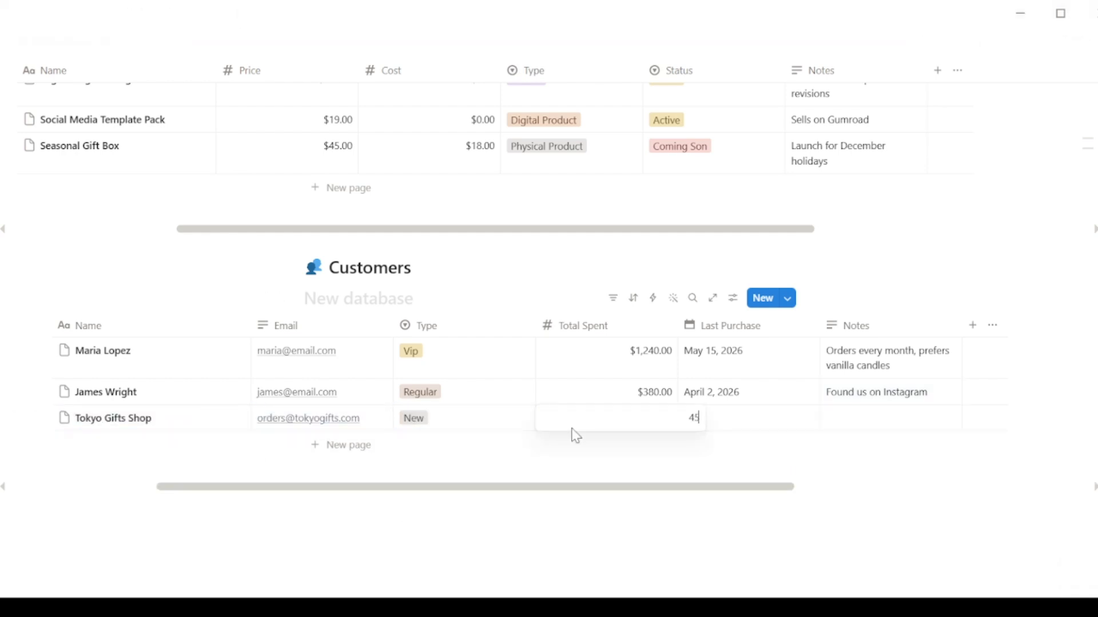
pyautogui.click(729, 420)
pyautogui.click(810, 234)
pyautogui.press('Escape')
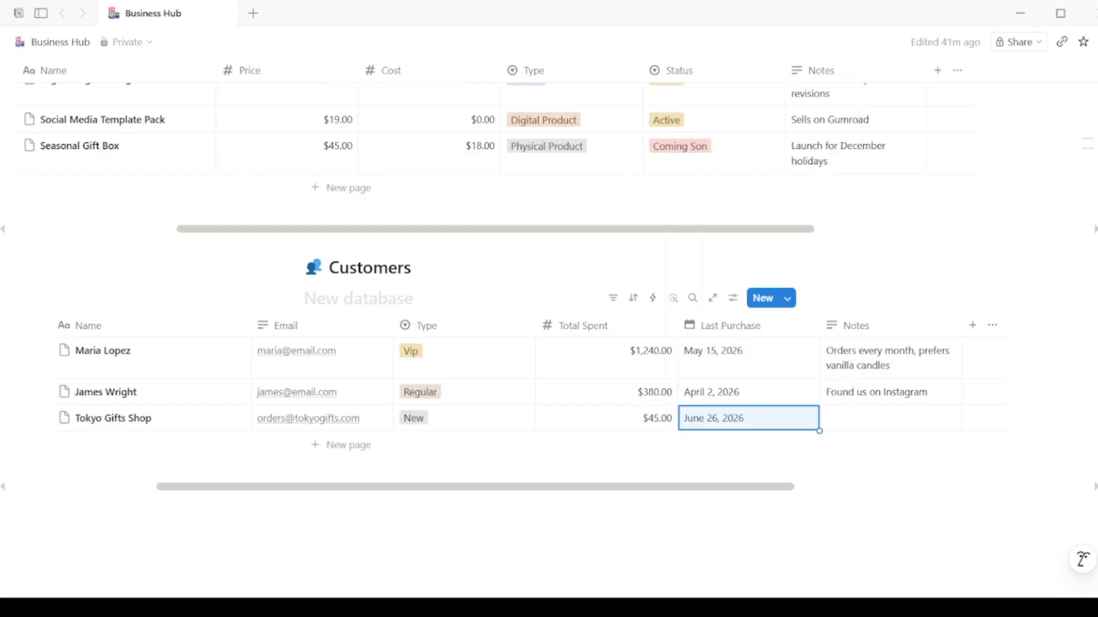
pyautogui.click(888, 415)
pyautogui.write('Wholesale inquiry — follow up')
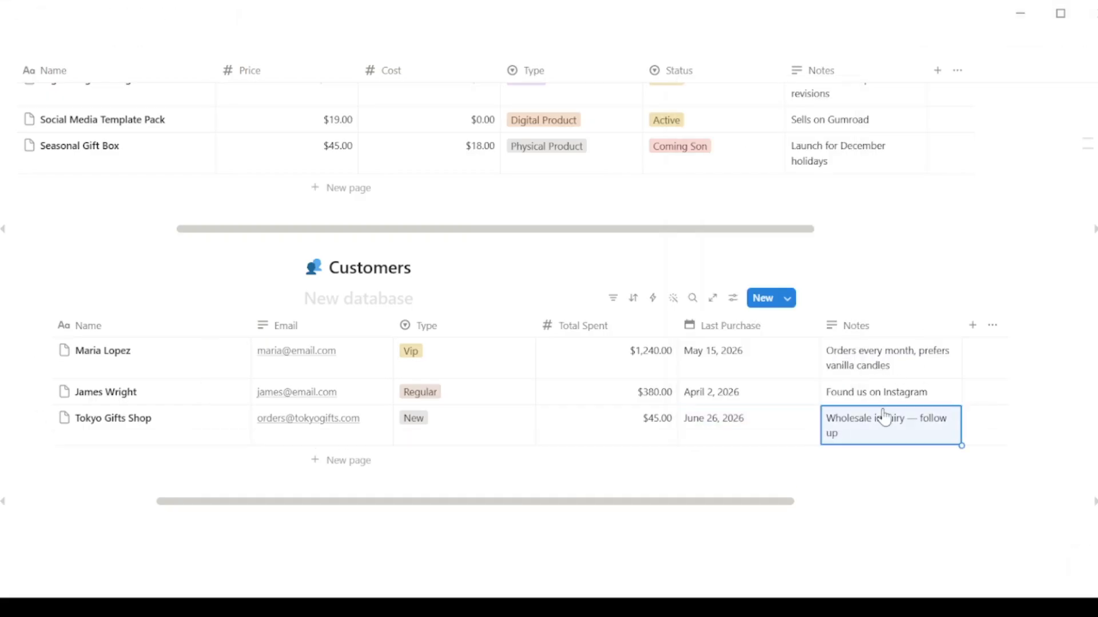
# Step: Add a new customer row with the customer's name and e-mail, typed as Inactive
pyautogui.click(350, 459)
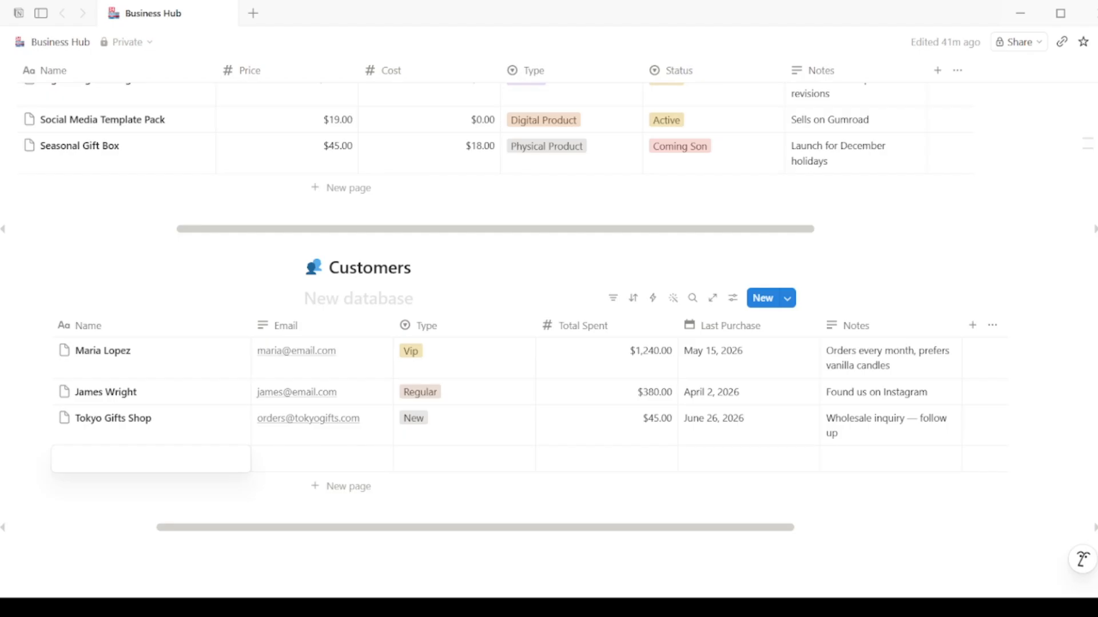
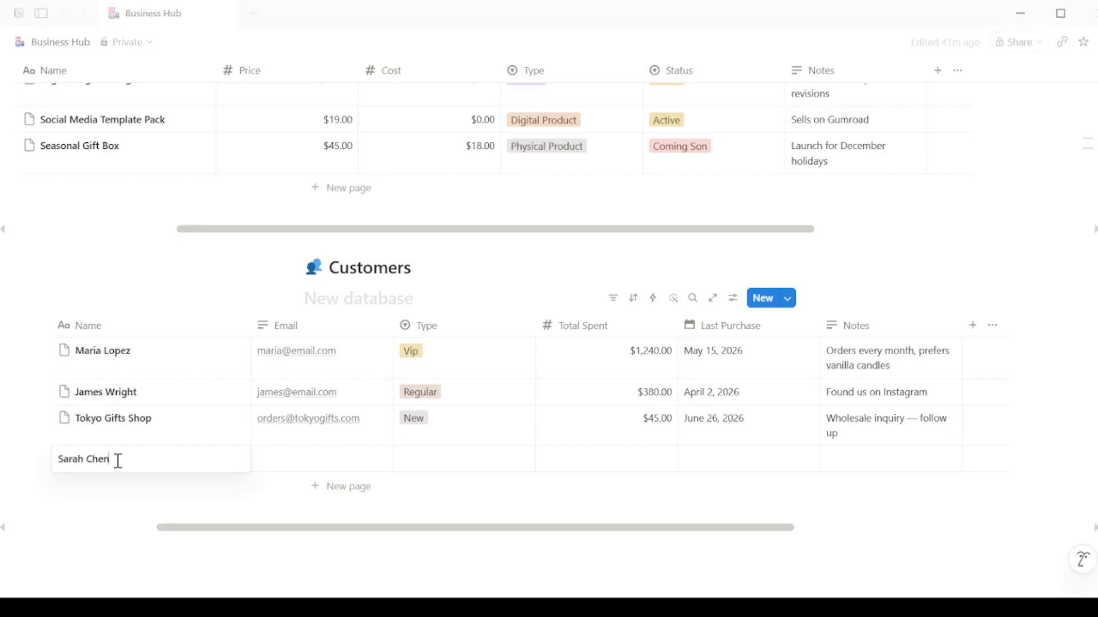
pyautogui.press('Return')
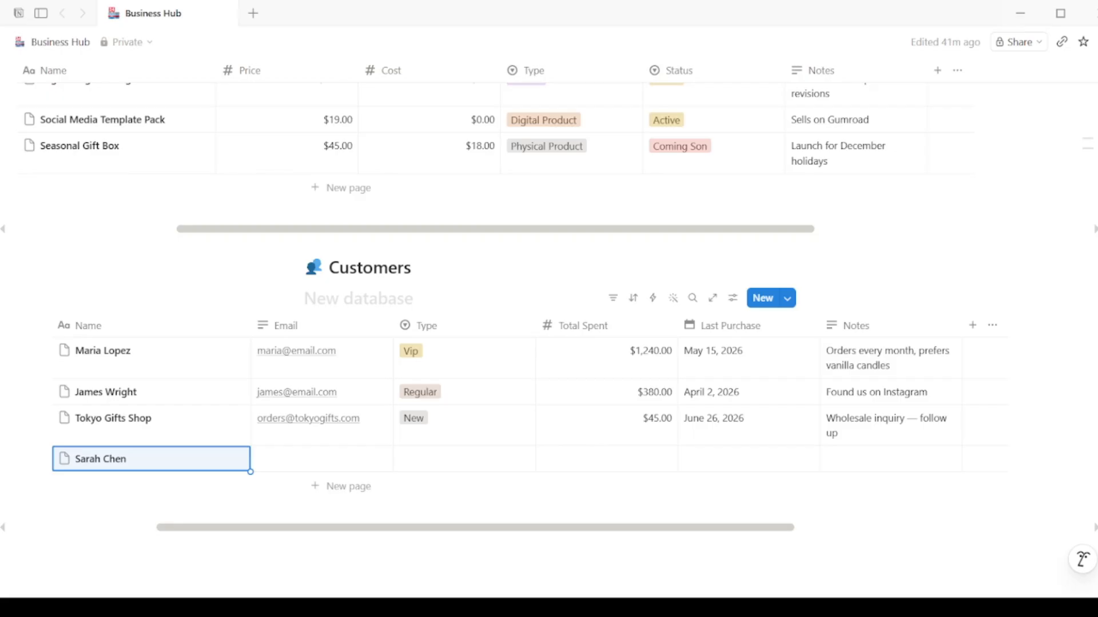
pyautogui.click(304, 465)
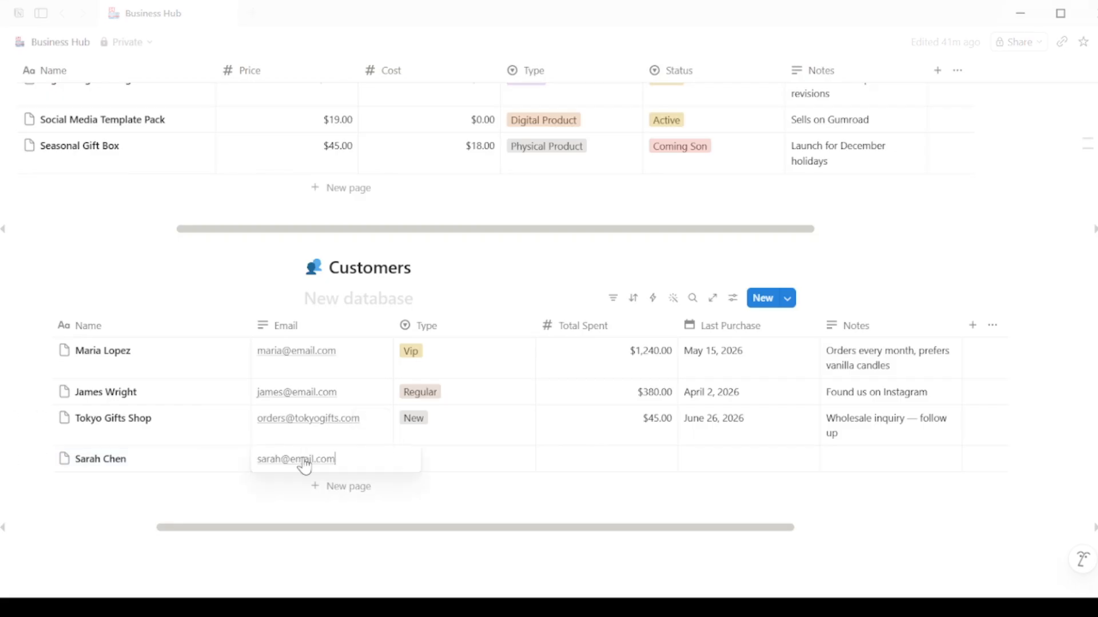
pyautogui.press('Return')
pyautogui.click(448, 466)
pyautogui.click(442, 508)
# Step: Give the Inactive customer $890 spent, last purchase June 10, 2026, and paste the follow-up note
pyautogui.click(605, 470)
pyautogui.write('8')
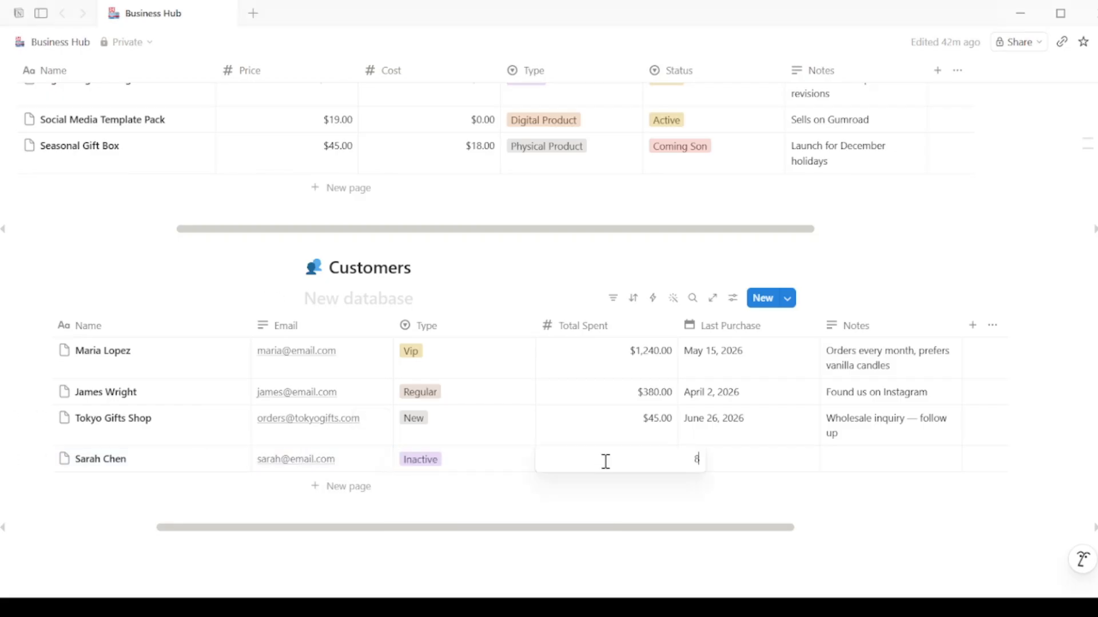
pyautogui.write('90')
pyautogui.press('Return')
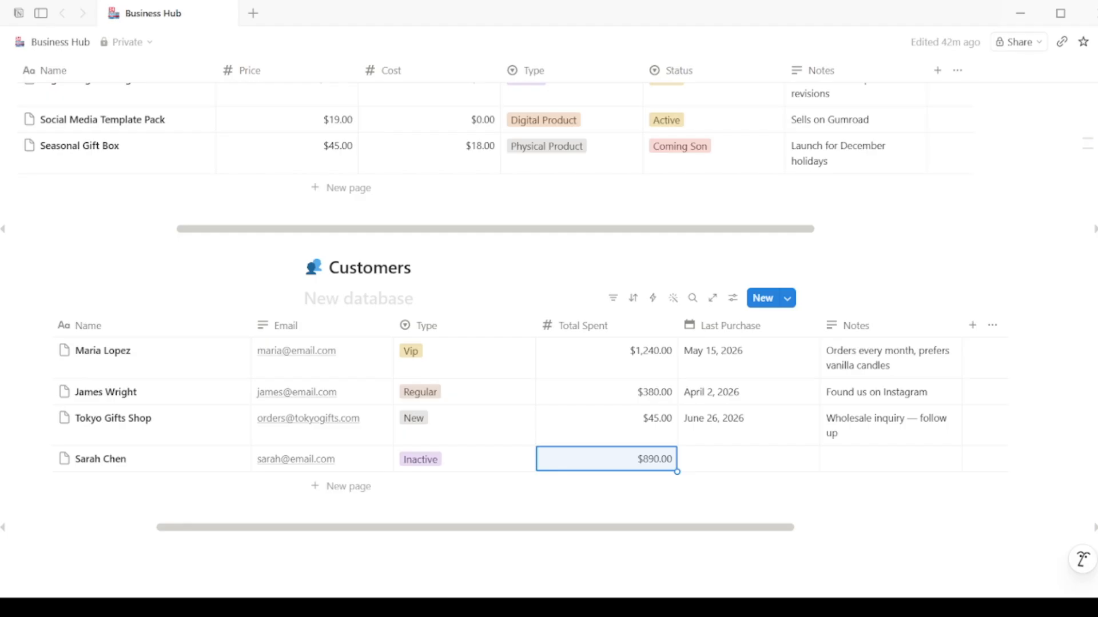
pyautogui.click(735, 466)
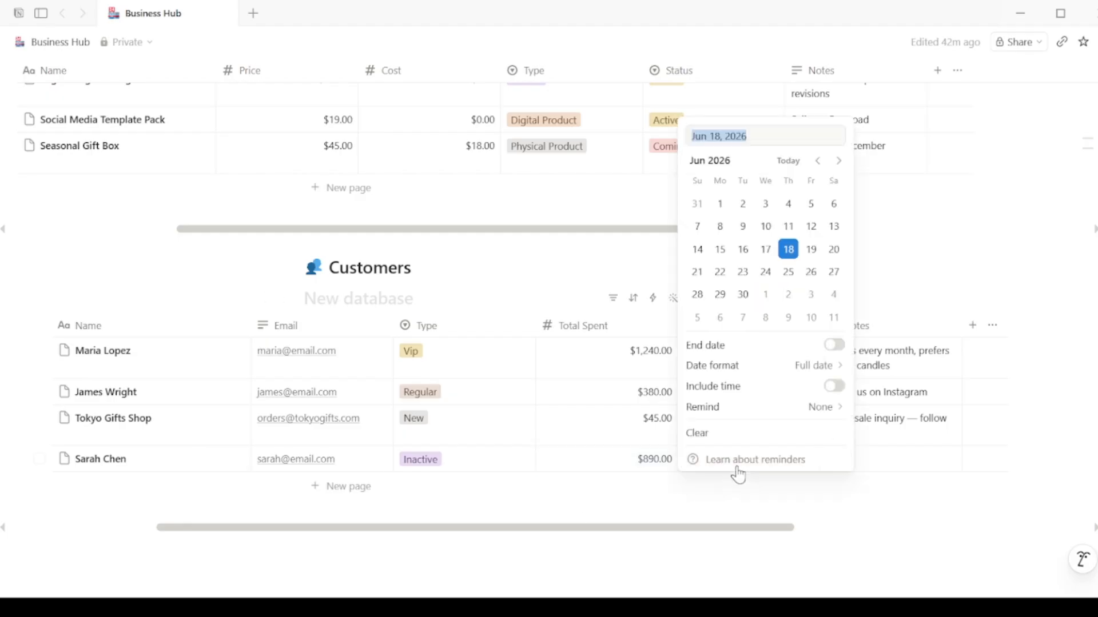
pyautogui.click(764, 226)
pyautogui.click(914, 465)
pyautogui.write("Hasn't ordered in 5 months — send a discount?")
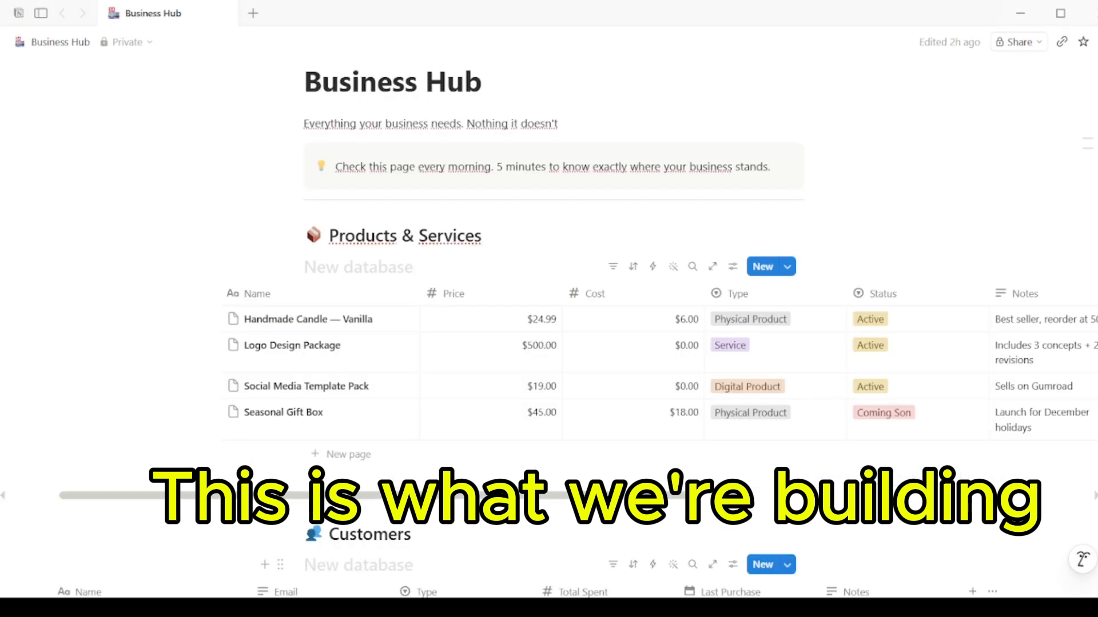
# Step: Insert a 💰 Sales heading with an empty table database beneath the Customers table
pyautogui.scroll(-6, 571, 395)
pyautogui.scroll(6, 572, 392)
pyautogui.hotkey('ctrl', '\\')
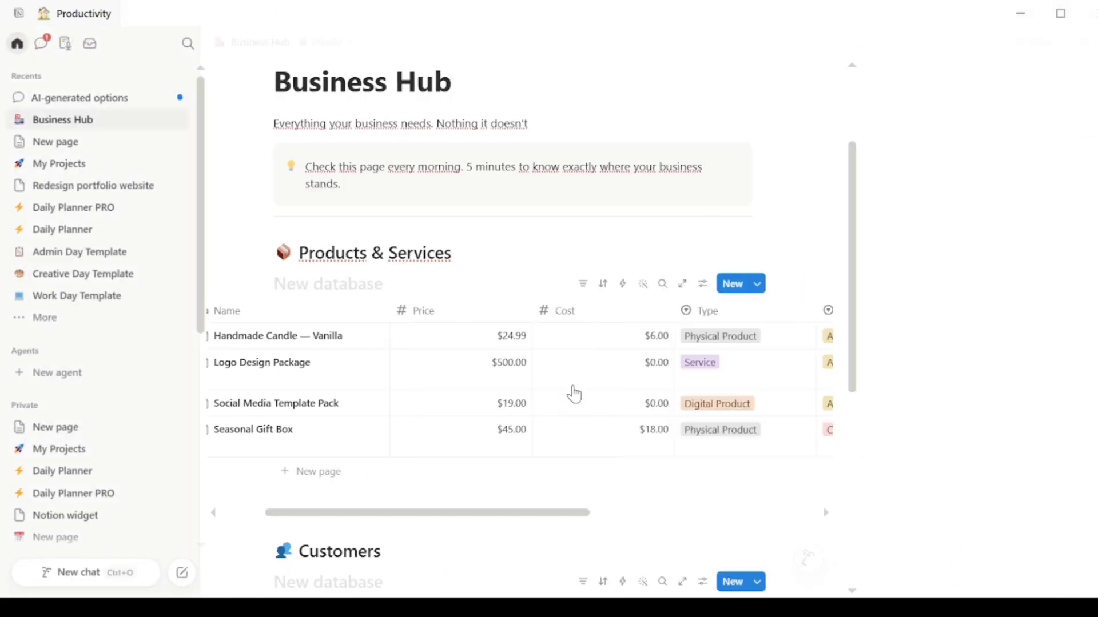
pyautogui.hotkey('ctrl', 'shift', 'm')
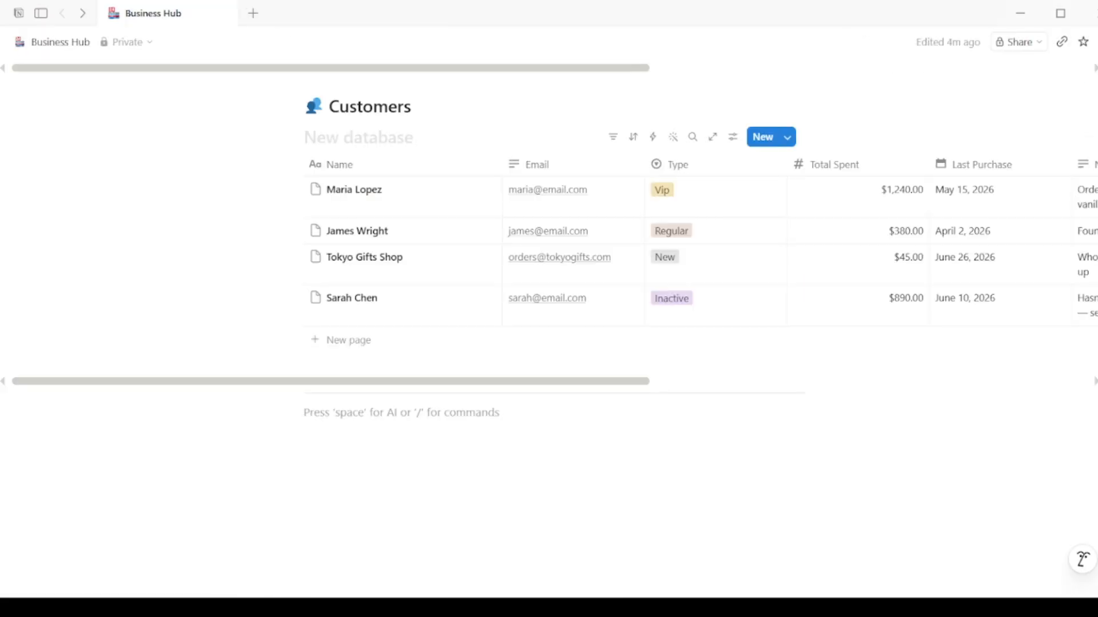
pyautogui.write('Subtle')
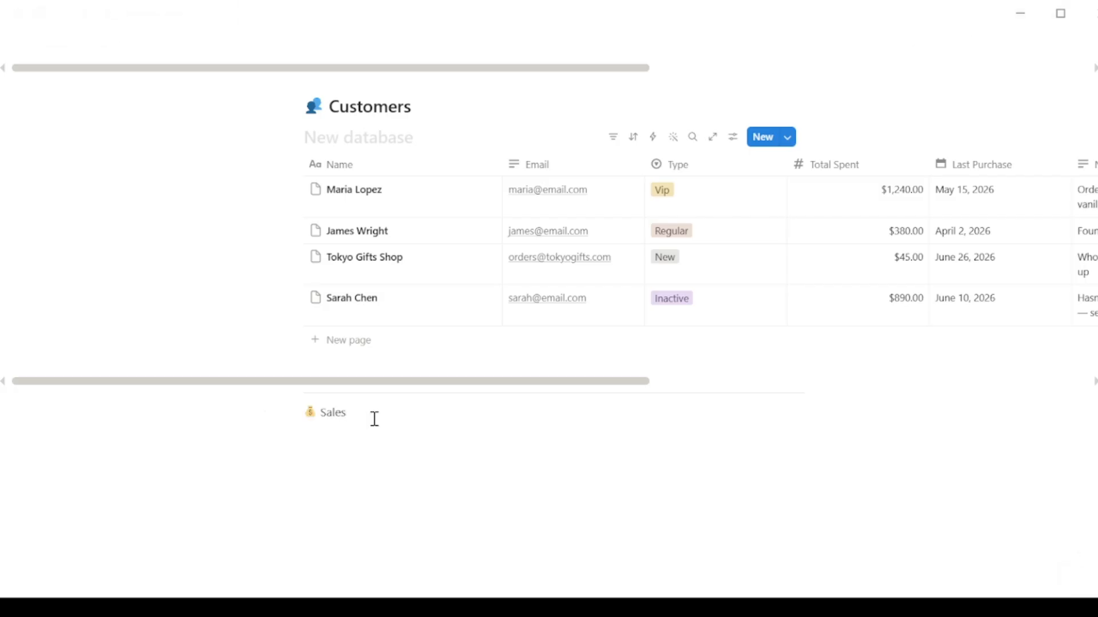
pyautogui.press('Return')
pyautogui.write('/')
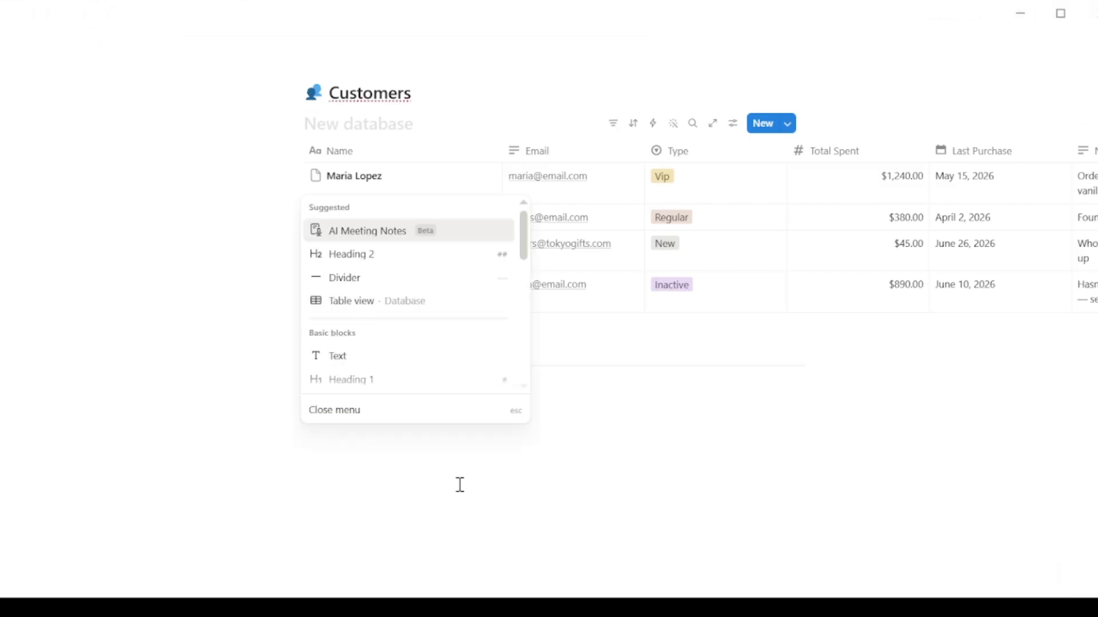
pyautogui.click(357, 308)
pyautogui.press('Escape')
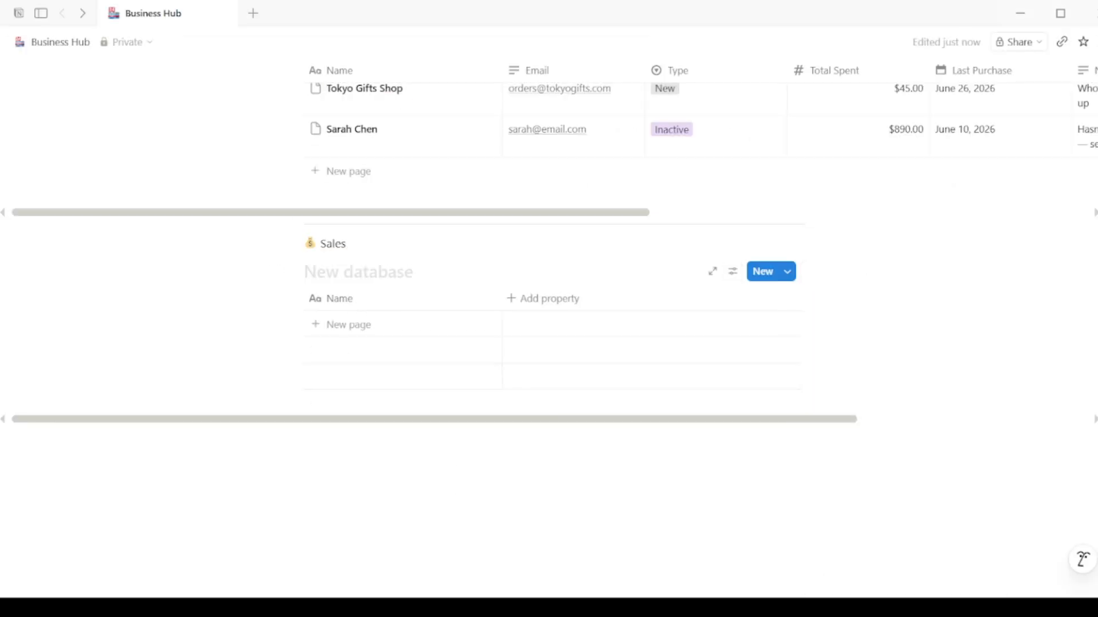
# Step: Add a Customer select column to the Sales table with a first option
pyautogui.click(543, 299)
pyautogui.click(566, 335)
pyautogui.click(592, 298)
pyautogui.moveTo(603, 300)
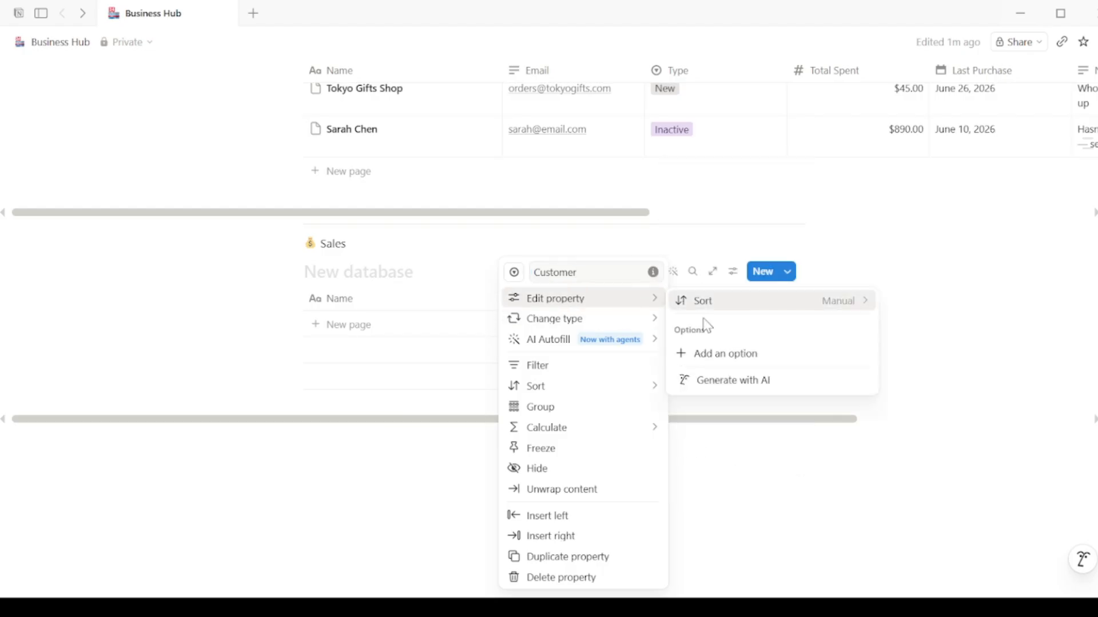
pyautogui.click(710, 355)
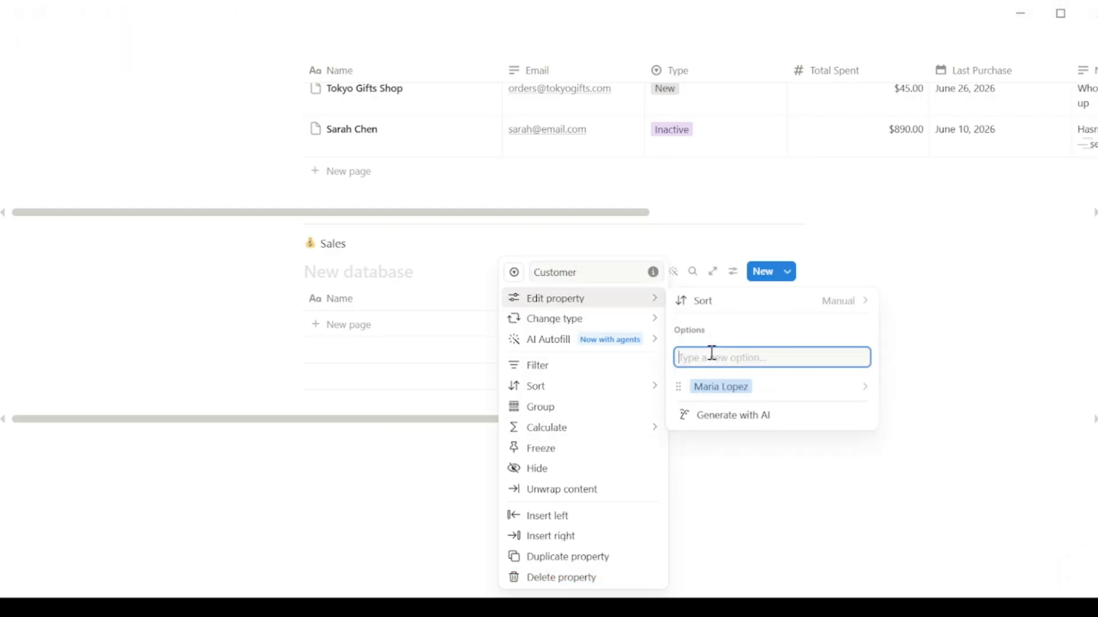
pyautogui.press('Escape')
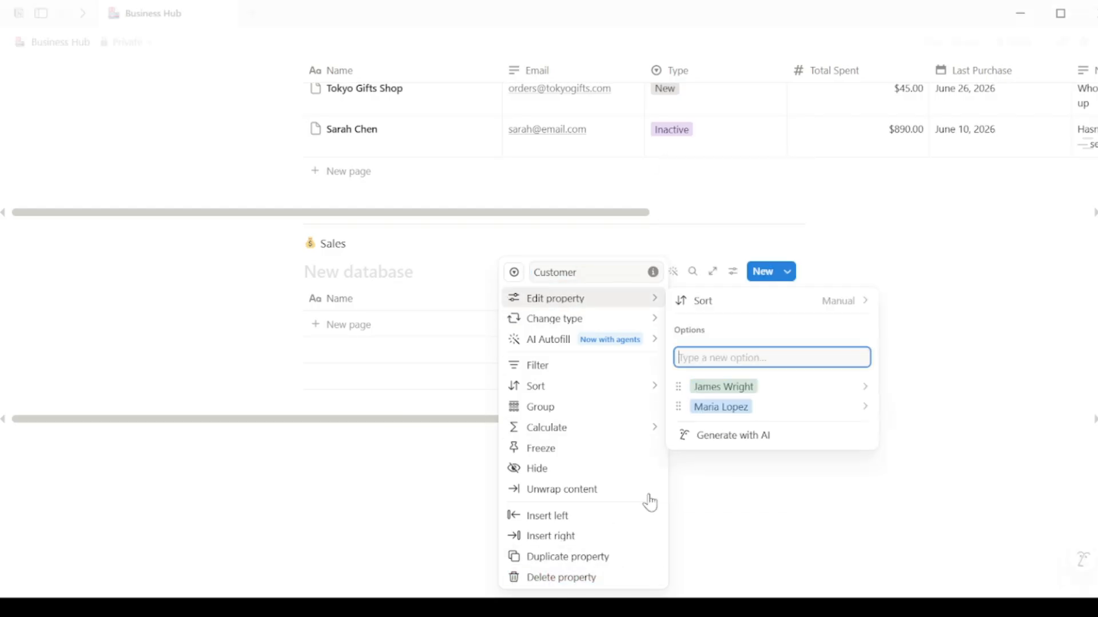
pyautogui.moveTo(651, 326)
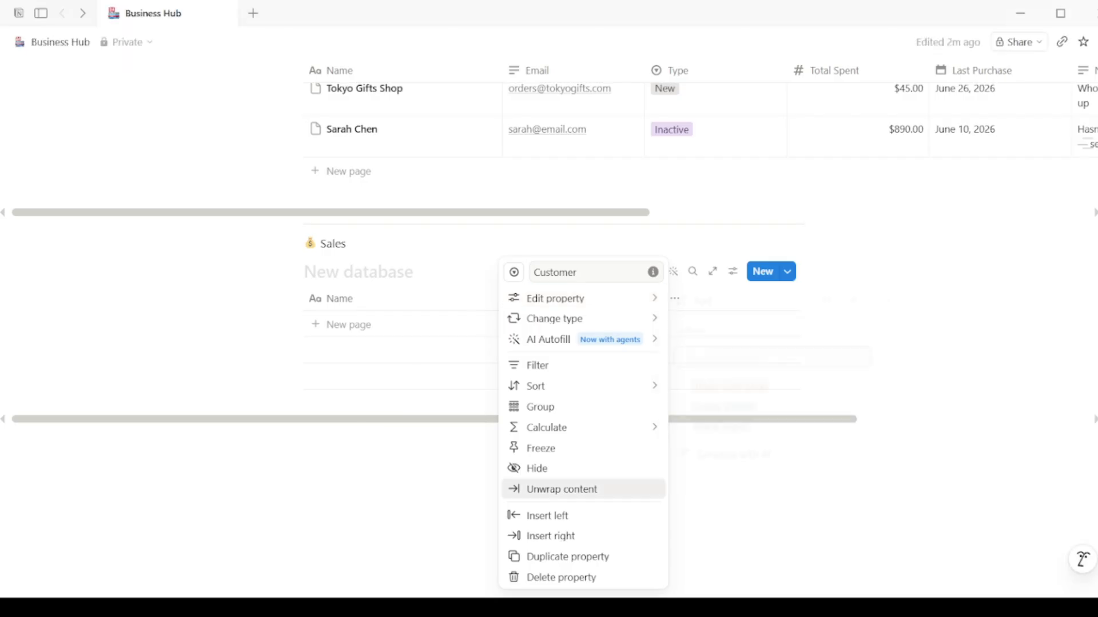
pyautogui.press('Escape')
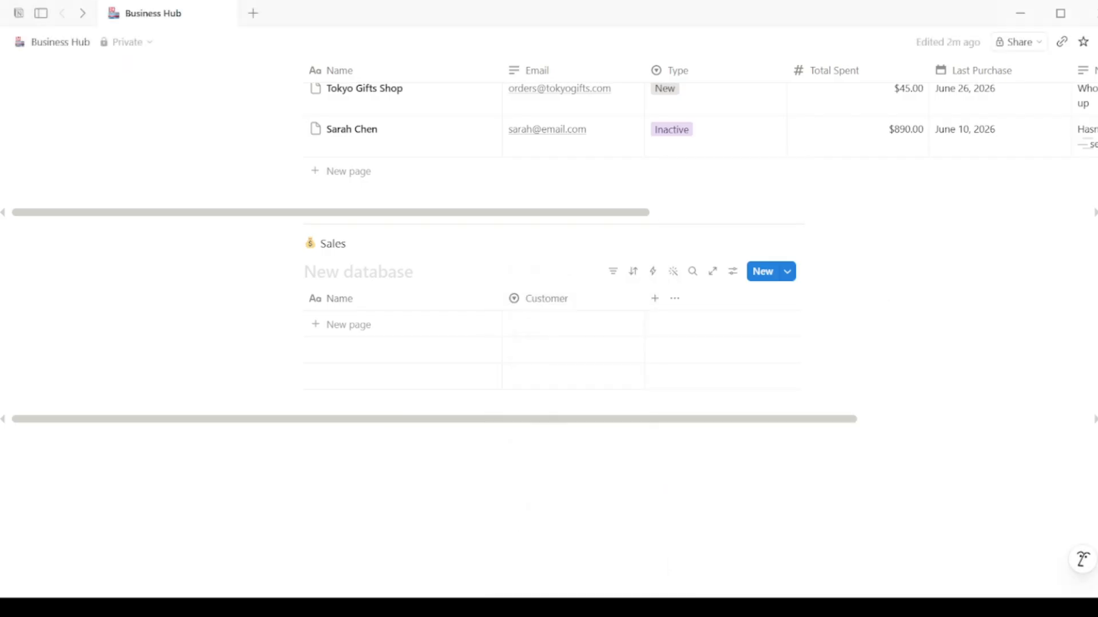
# Step: Add a Product select column and check its choices in the first row
pyautogui.click(655, 299)
pyautogui.write('Product')
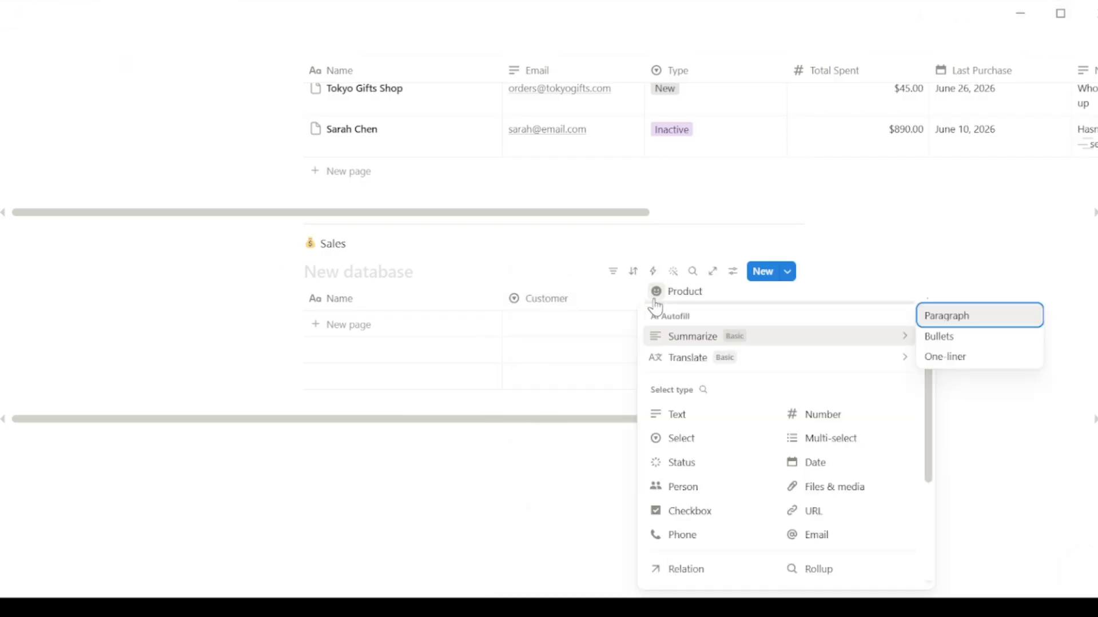
pyautogui.click(669, 438)
pyautogui.click(772, 306)
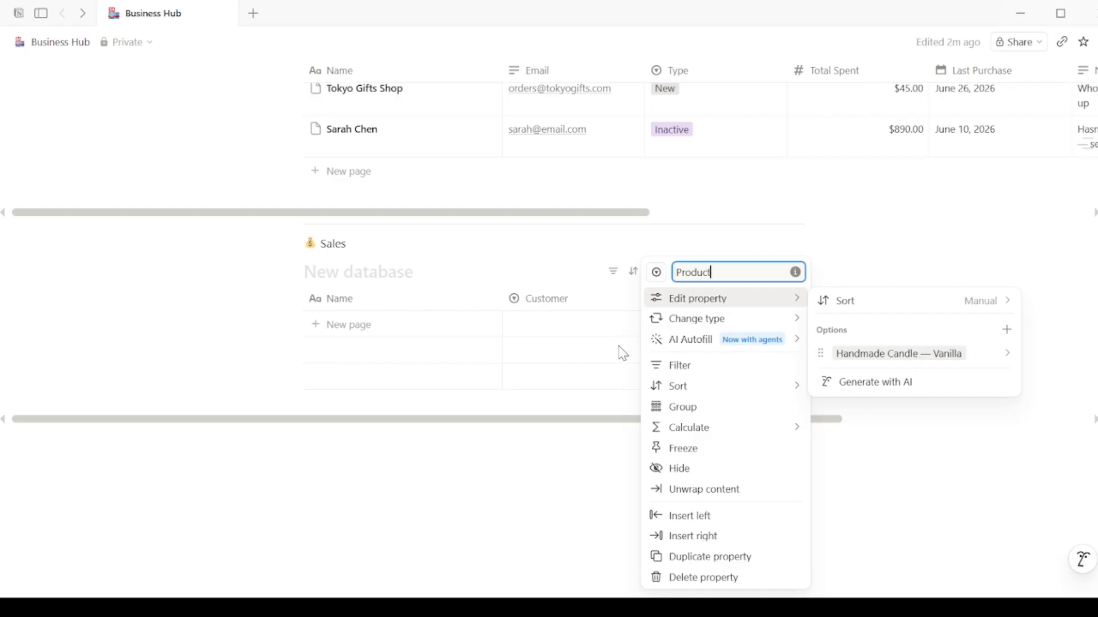
pyautogui.moveTo(780, 312)
pyautogui.click(454, 387)
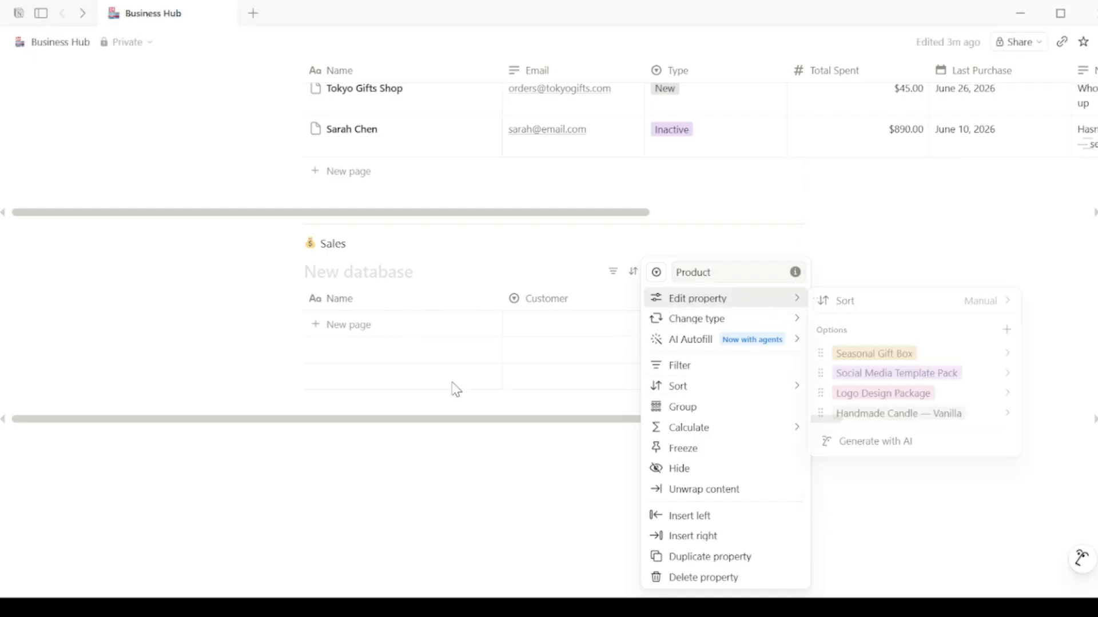
pyautogui.click(689, 350)
pyautogui.press('Escape')
pyautogui.press('Left')
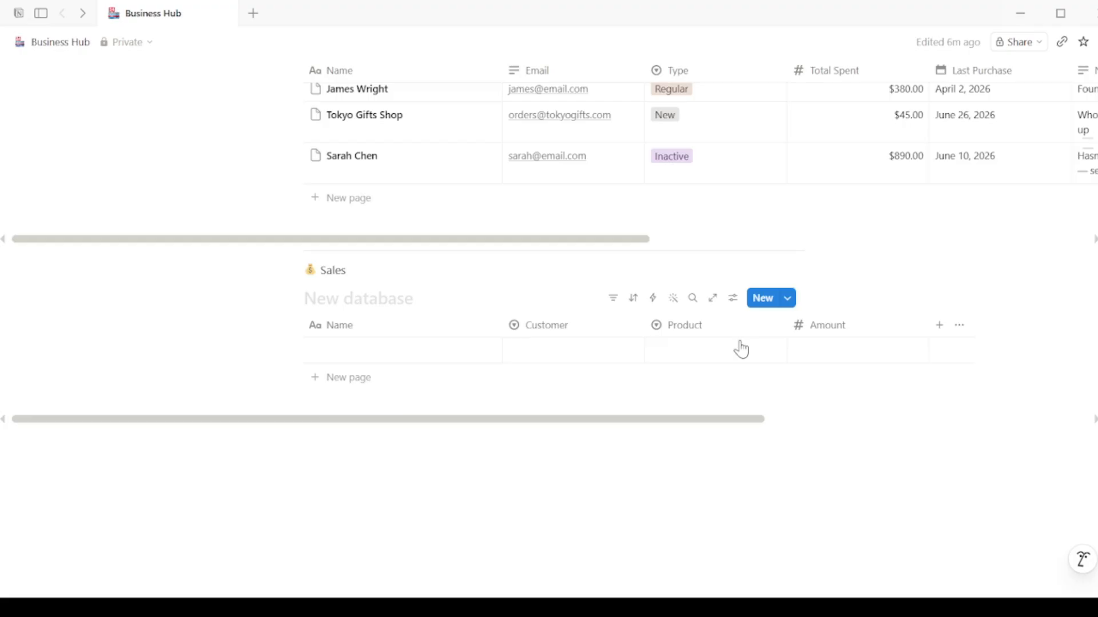
pyautogui.click(749, 351)
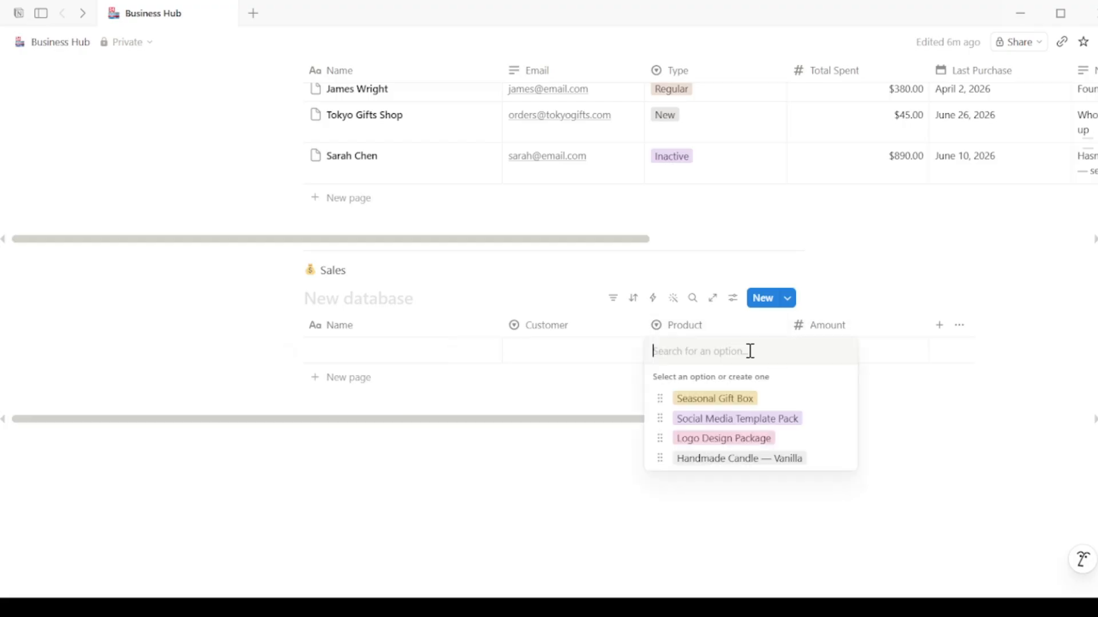
pyautogui.press('Escape')
# Step: Add a Date column and a Status column with a new Refused option
pyautogui.click(939, 325)
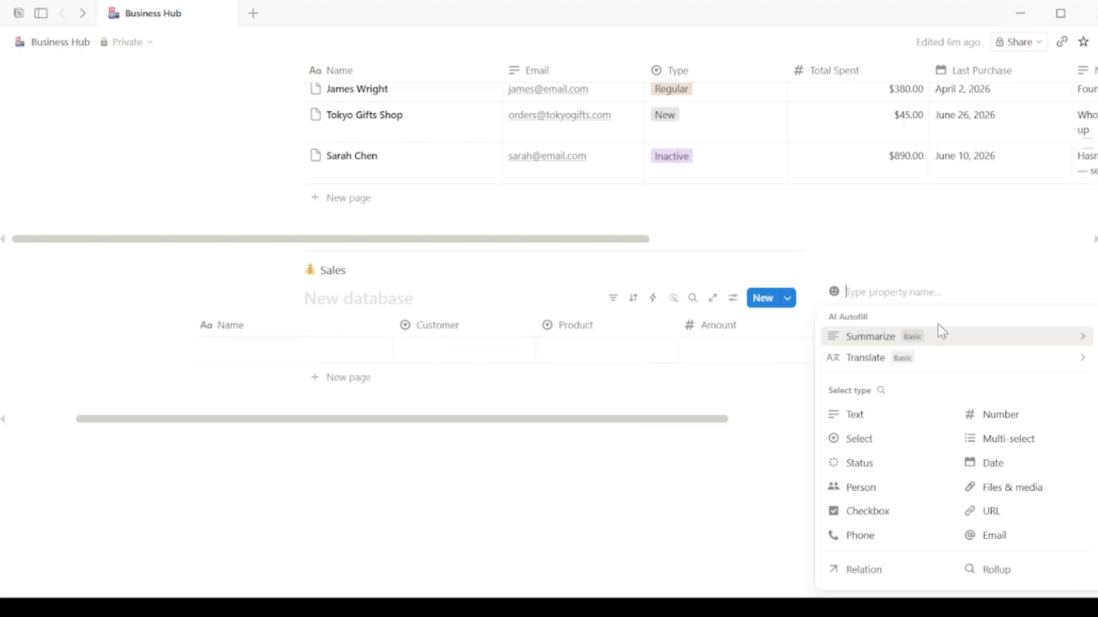
pyautogui.write('Date')
pyautogui.press('Return')
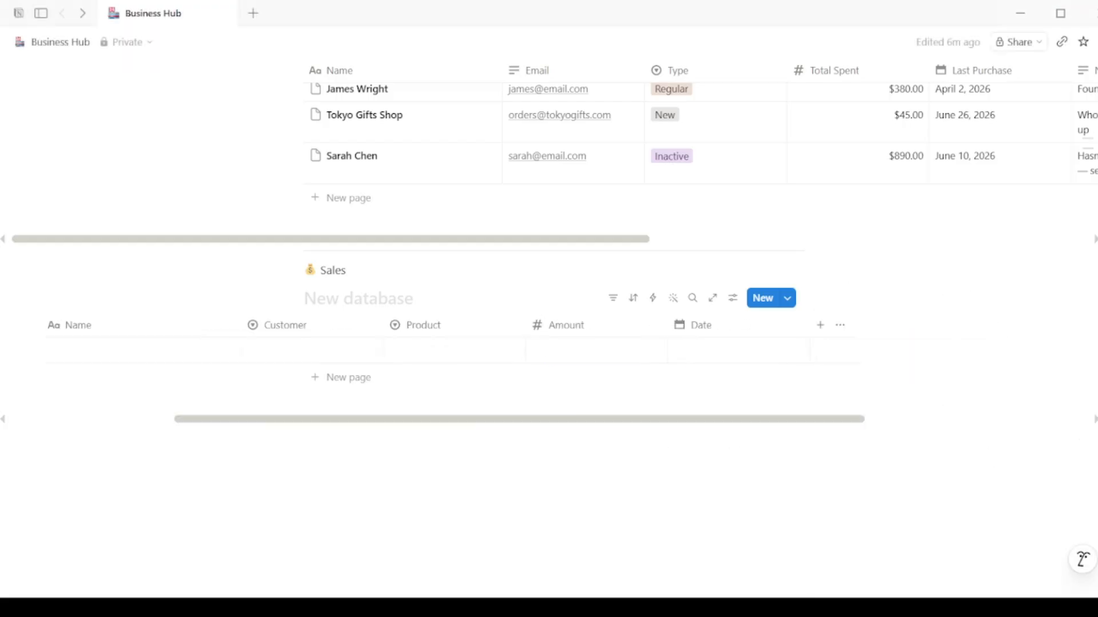
pyautogui.click(819, 325)
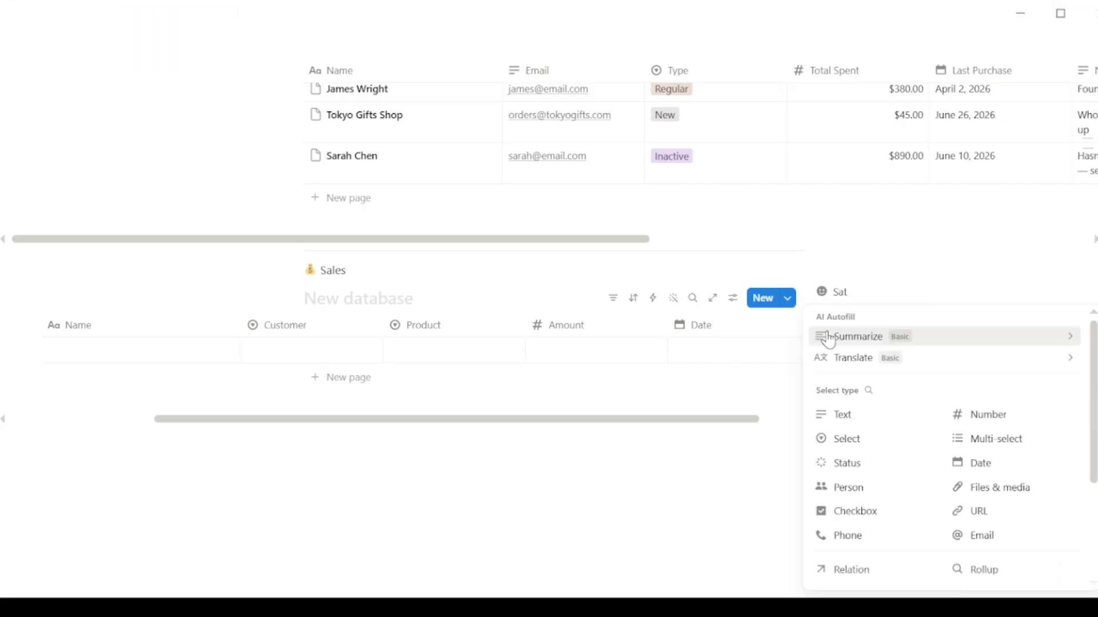
pyautogui.click(846, 460)
pyautogui.click(915, 326)
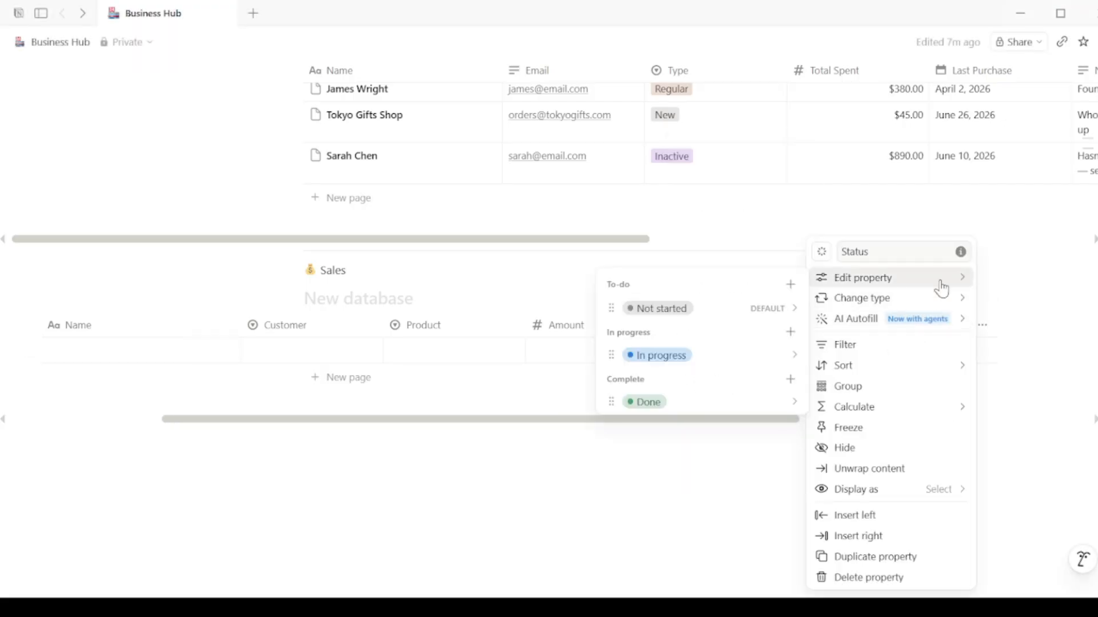
pyautogui.click(557, 580)
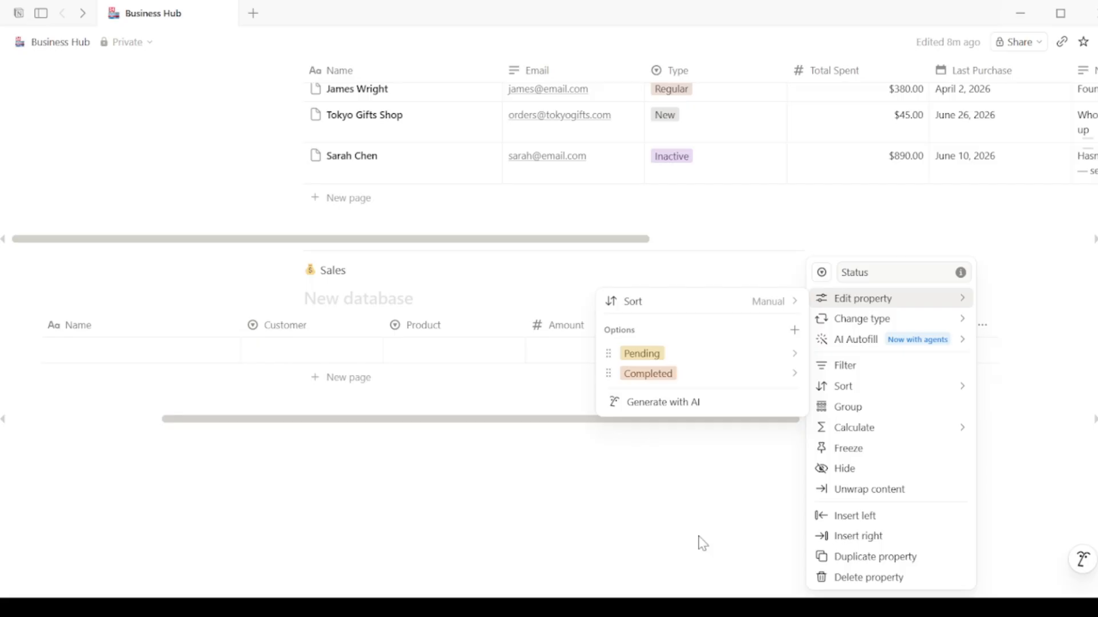
pyautogui.click(794, 331)
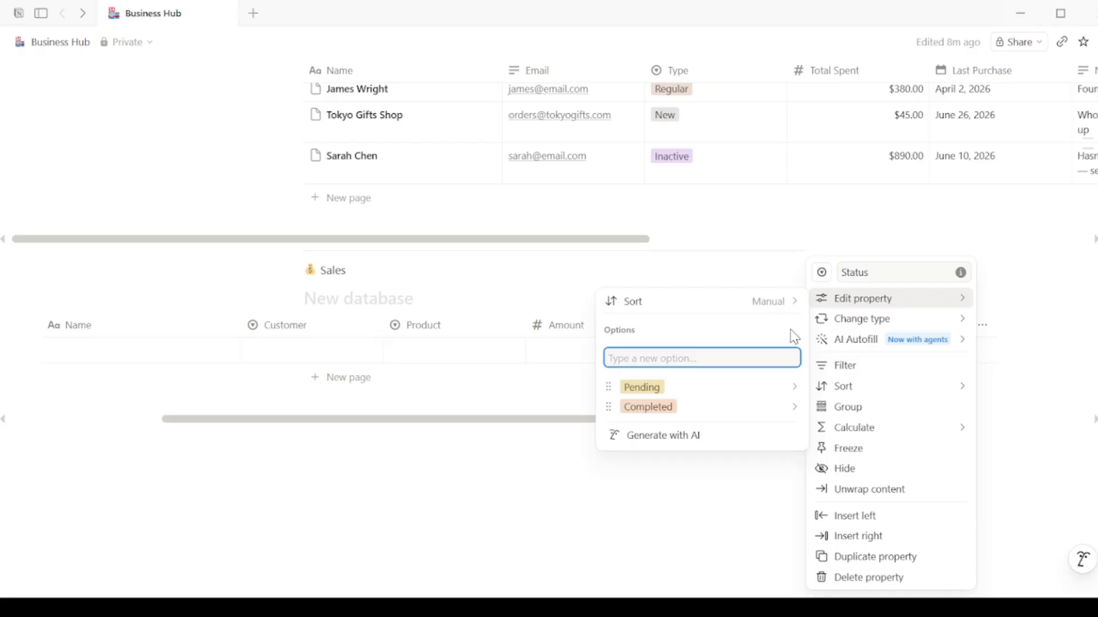
pyautogui.write('Refused')
pyautogui.press('Return')
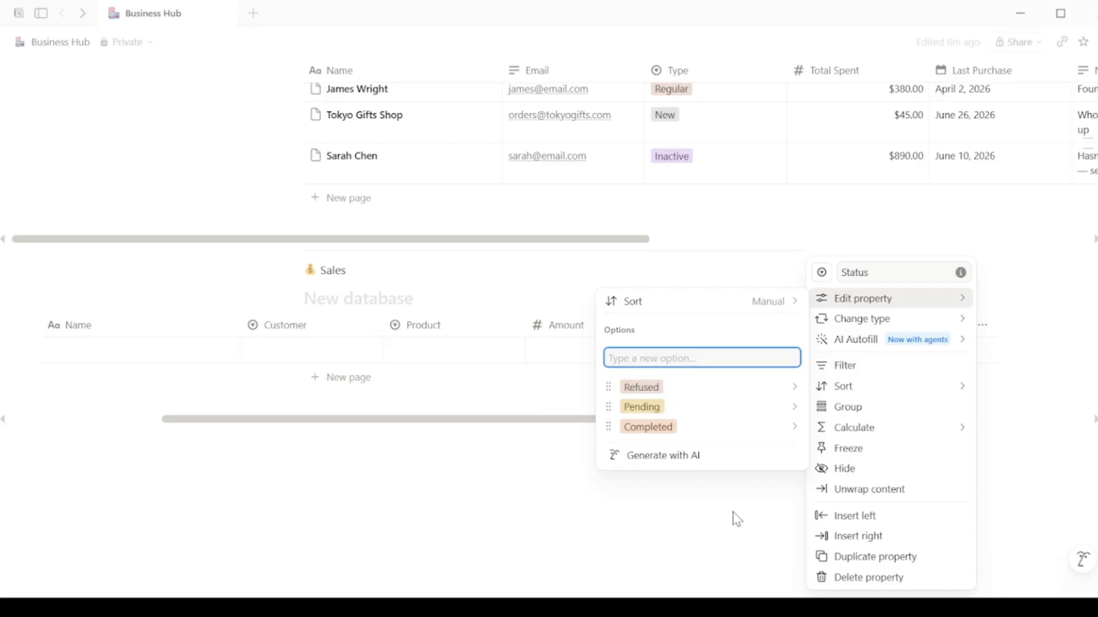
pyautogui.click(735, 517)
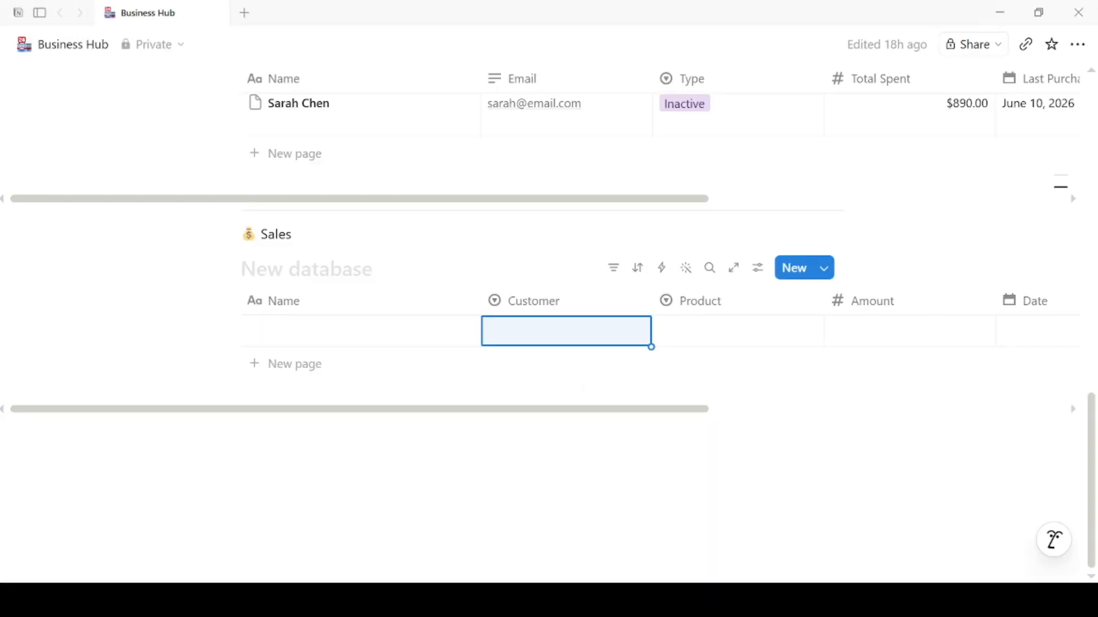
# Step: Add the sale 'Candle order — 3 units' with its customer and product Handmade Candle — Vanilla
pyautogui.click(390, 331)
pyautogui.write('Candle order — 3 units')
pyautogui.click(522, 334)
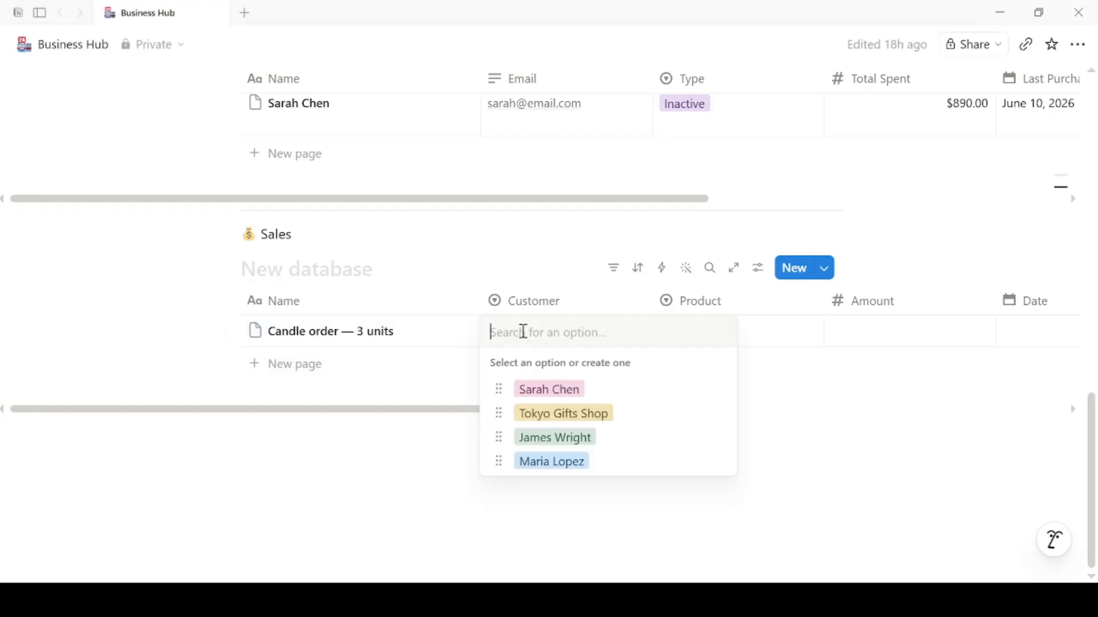
pyautogui.click(556, 462)
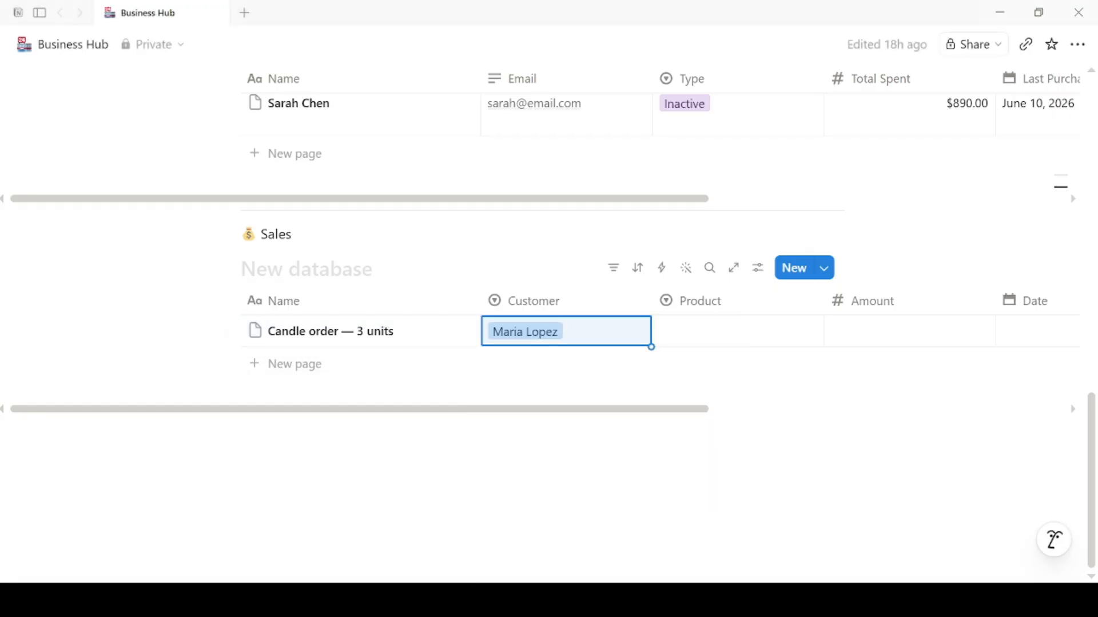
pyautogui.click(686, 331)
pyautogui.click(755, 461)
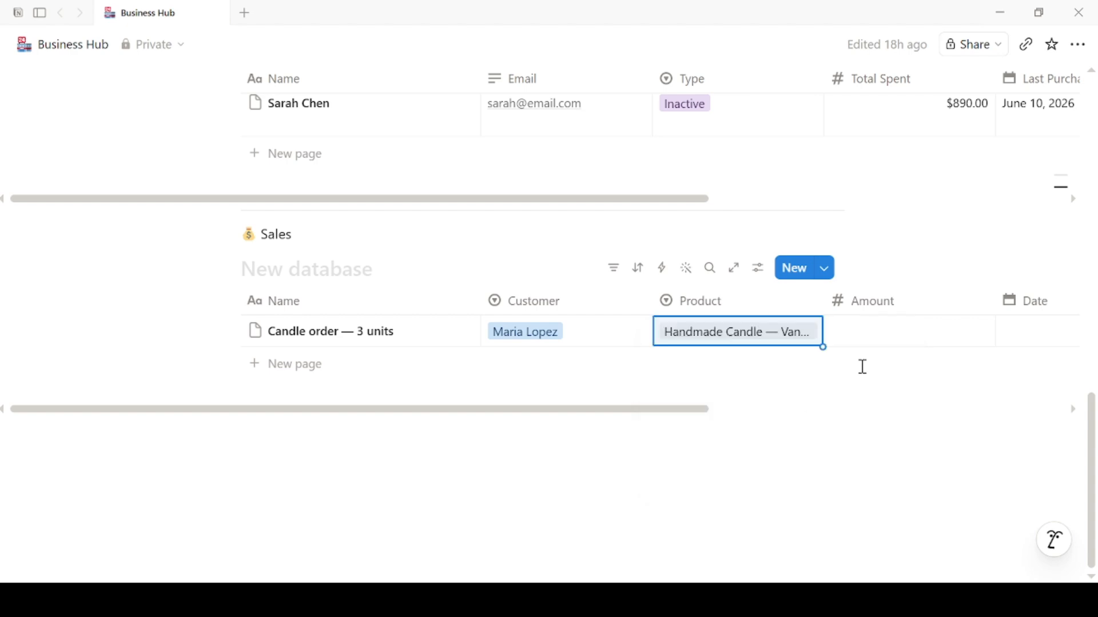
# Step: Give the candle order amount 74.97, date June 1, 2026 and status Completed
pyautogui.click(878, 329)
pyautogui.write('74.97')
pyautogui.press('Return')
pyautogui.moveTo(703, 409); pyautogui.dragTo(875, 433)
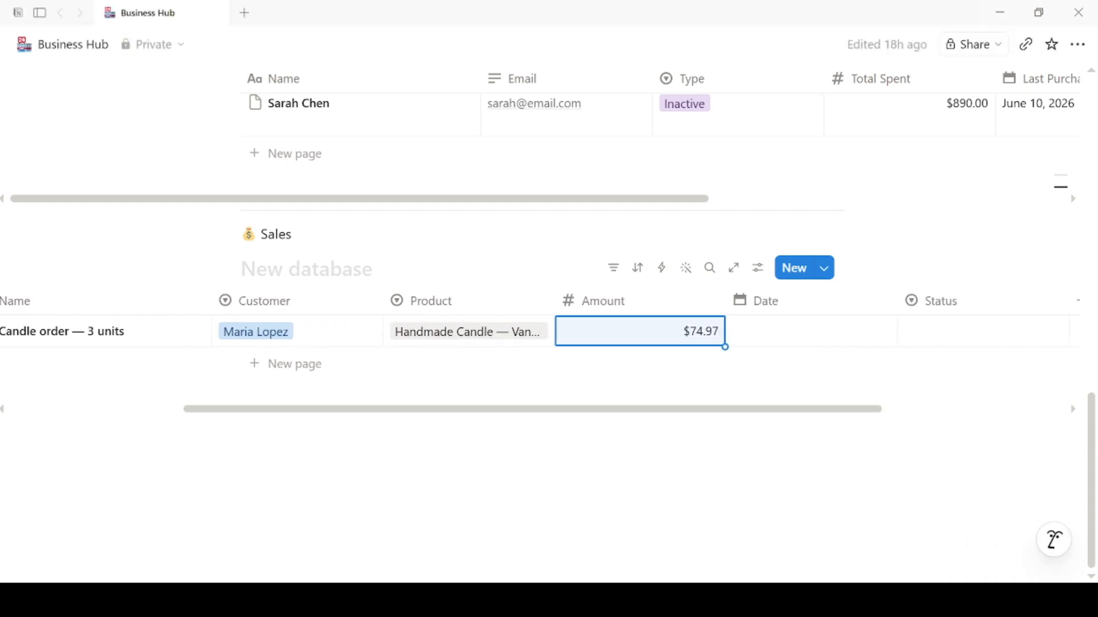
pyautogui.click(861, 324)
pyautogui.click(777, 248)
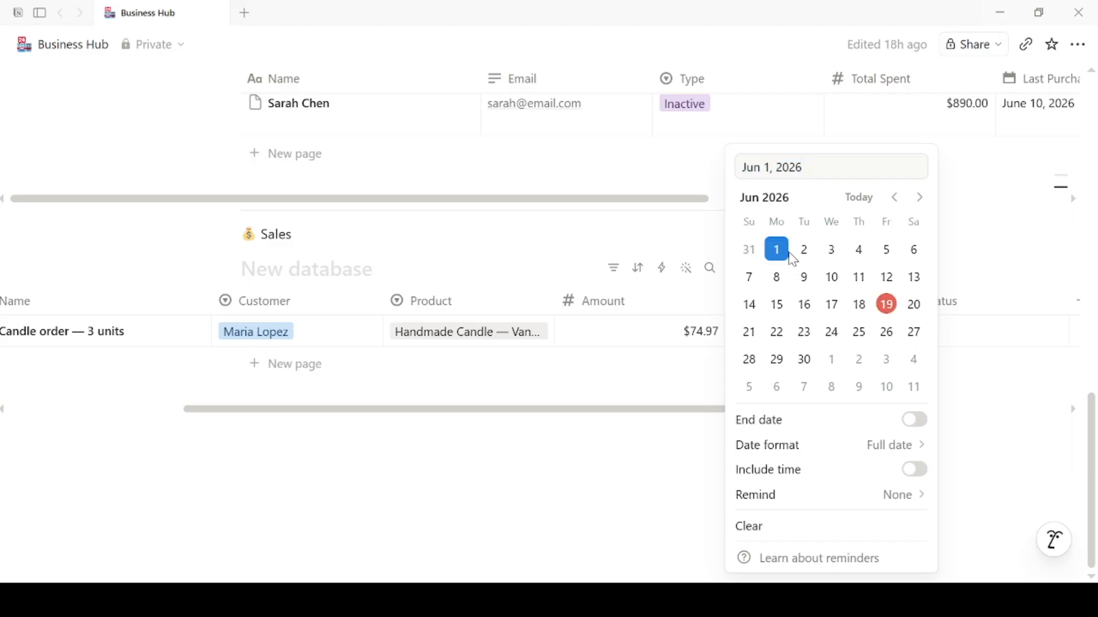
pyautogui.click(982, 334)
pyautogui.click(982, 334)
pyautogui.click(913, 438)
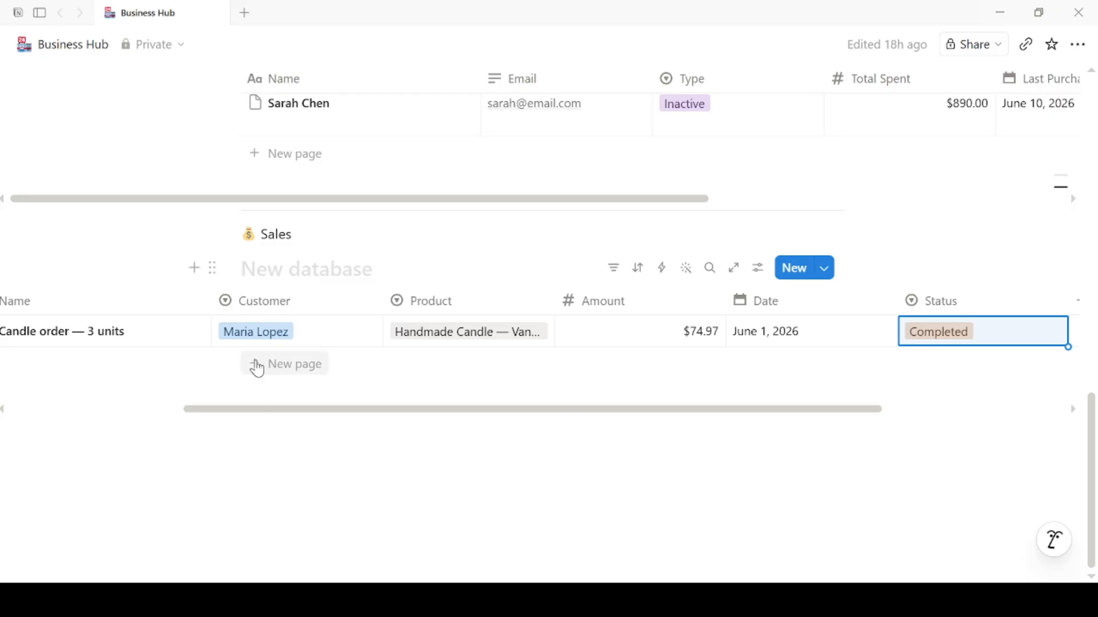
# Step: Add the sale 'Logo design — full package' with its customer and product Logo Design Package
pyautogui.click(255, 364)
pyautogui.write('Logo design — full package')
pyautogui.click(272, 363)
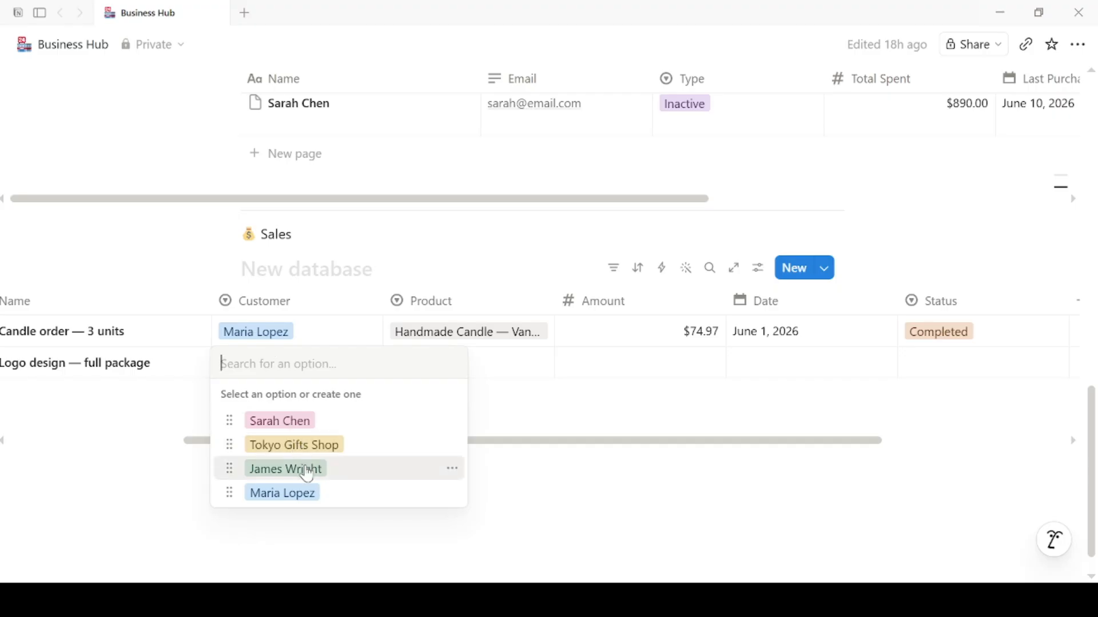
pyautogui.click(261, 469)
pyautogui.click(486, 360)
pyautogui.click(508, 472)
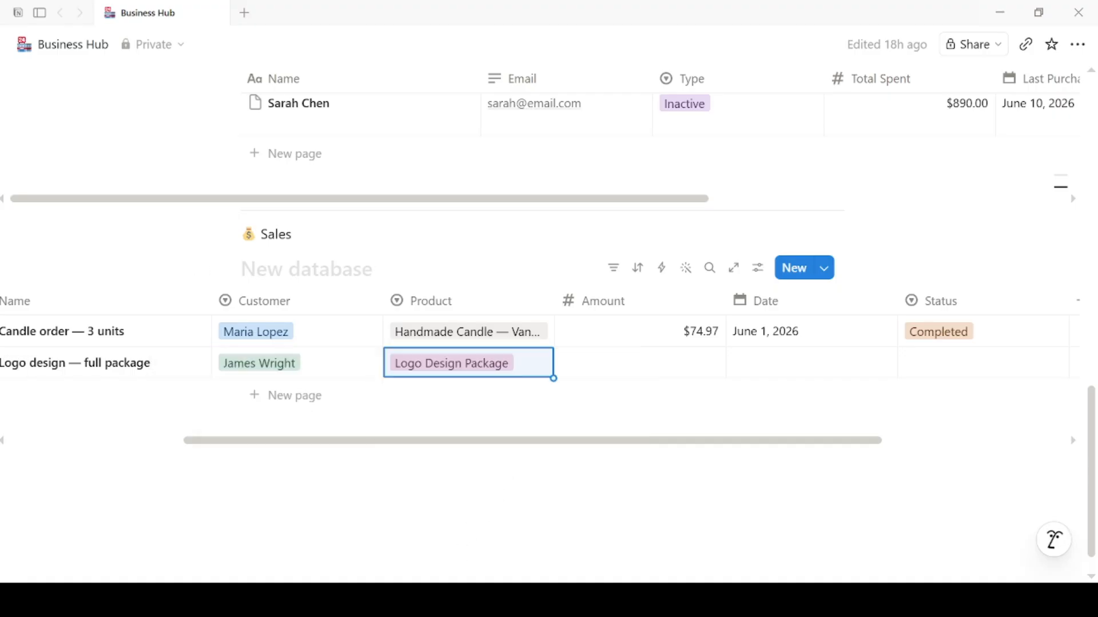
# Step: Give the logo sale amount 500, date May 28, 2026 and status Completed
pyautogui.click(644, 366)
pyautogui.write('500')
pyautogui.press('Return')
pyautogui.click(796, 360)
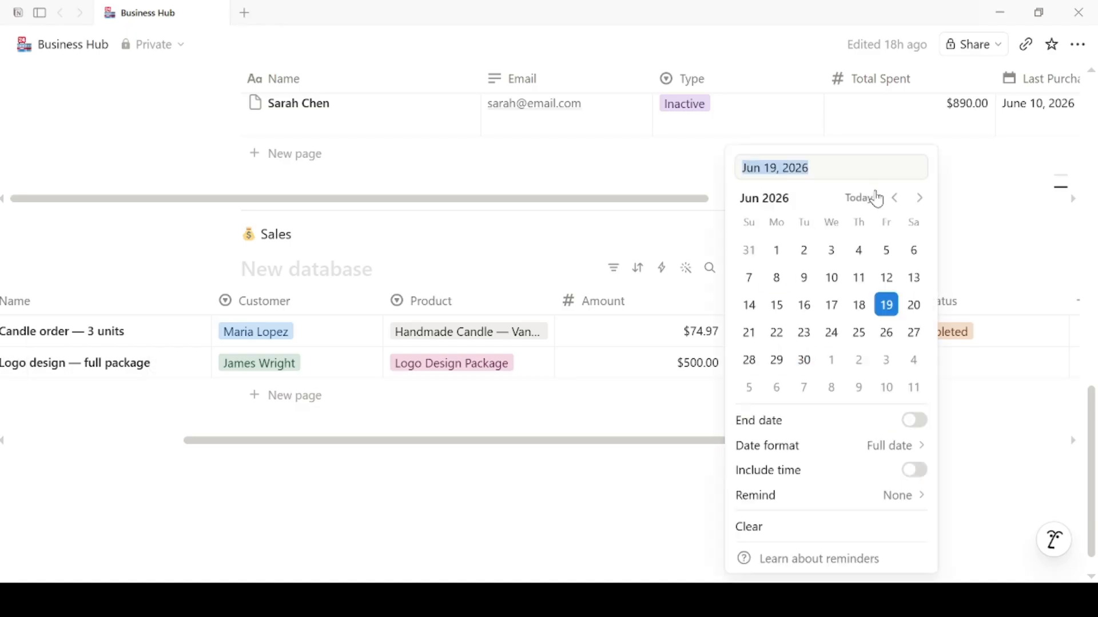
pyautogui.click(896, 198)
pyautogui.click(859, 360)
pyautogui.click(959, 374)
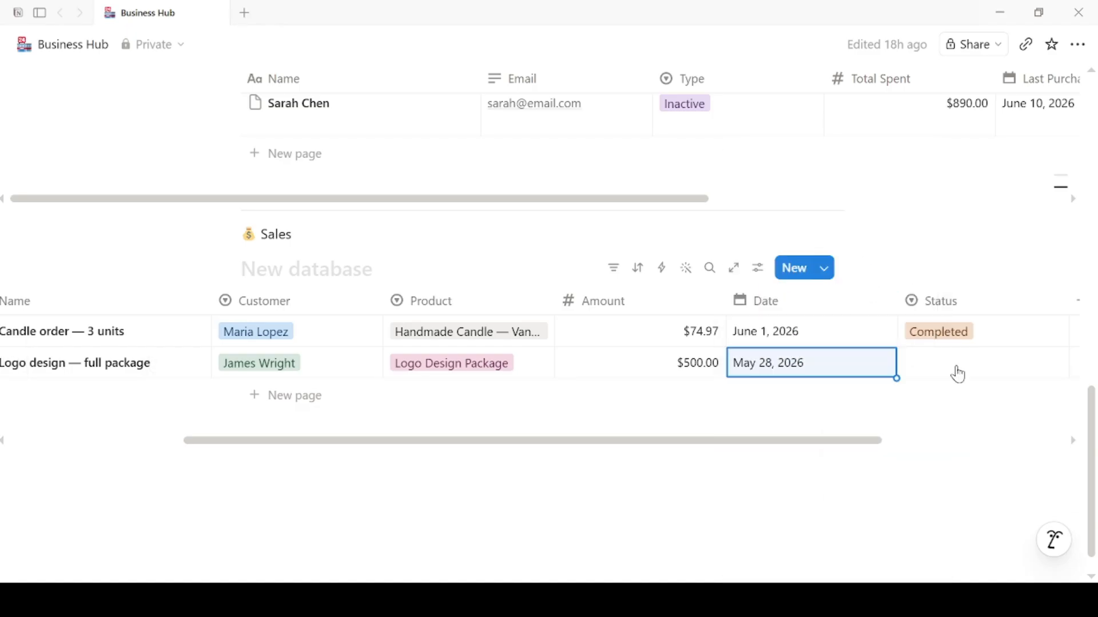
pyautogui.click(958, 374)
pyautogui.click(909, 466)
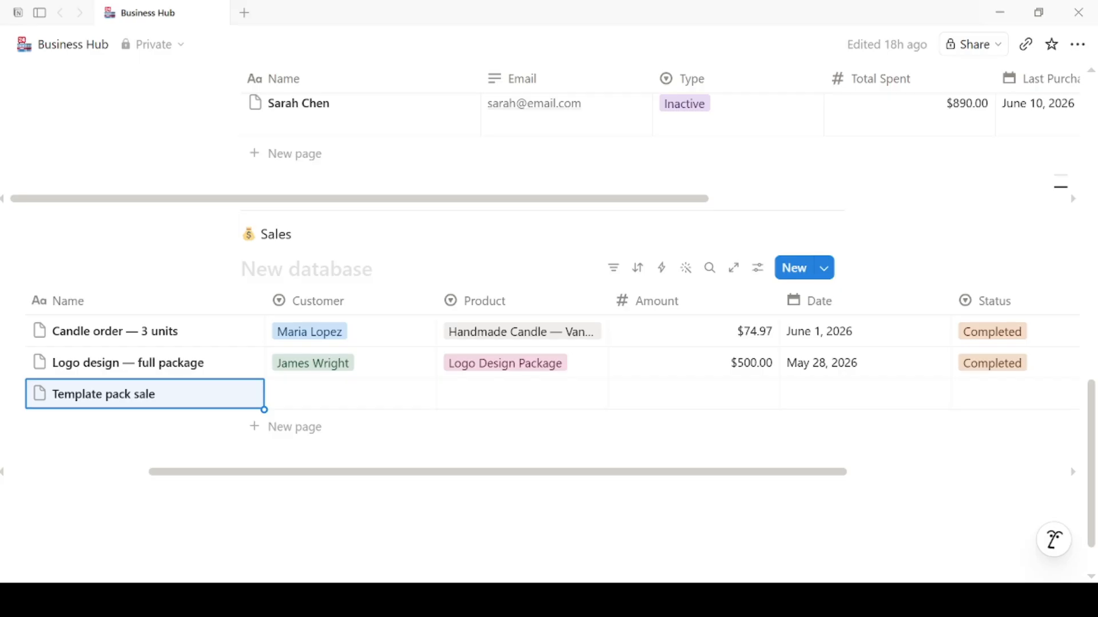
# Step: Fill Template pack sale: Tokyo Gifts Shop, Social Media Template Pack, $19, June 5, Completed
pyautogui.click(351, 401)
pyautogui.click(351, 475)
pyautogui.click(516, 400)
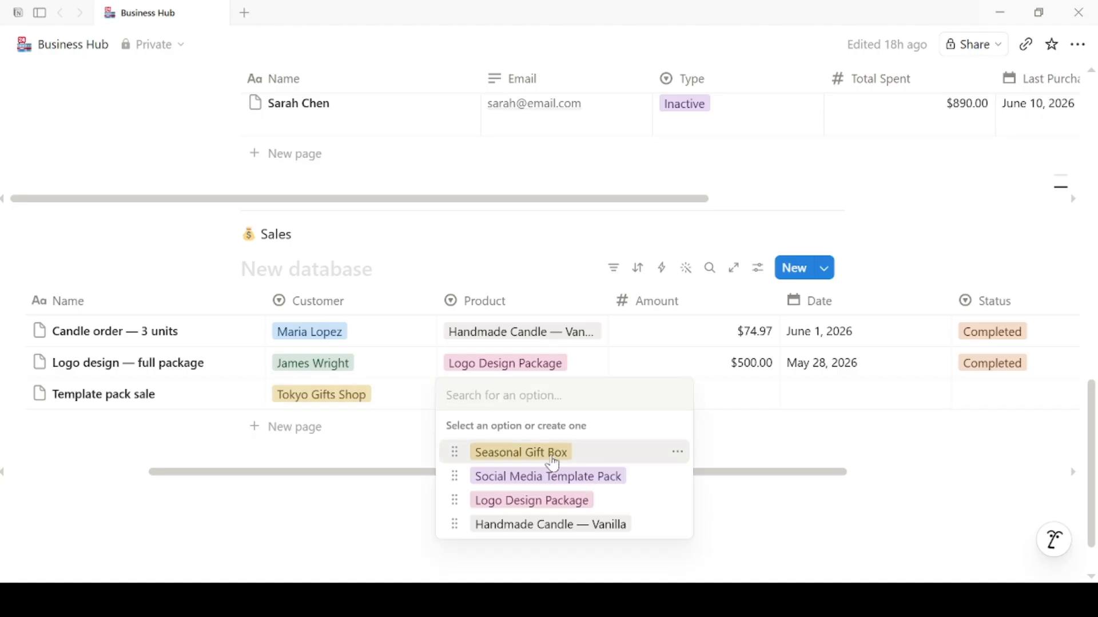
pyautogui.click(549, 475)
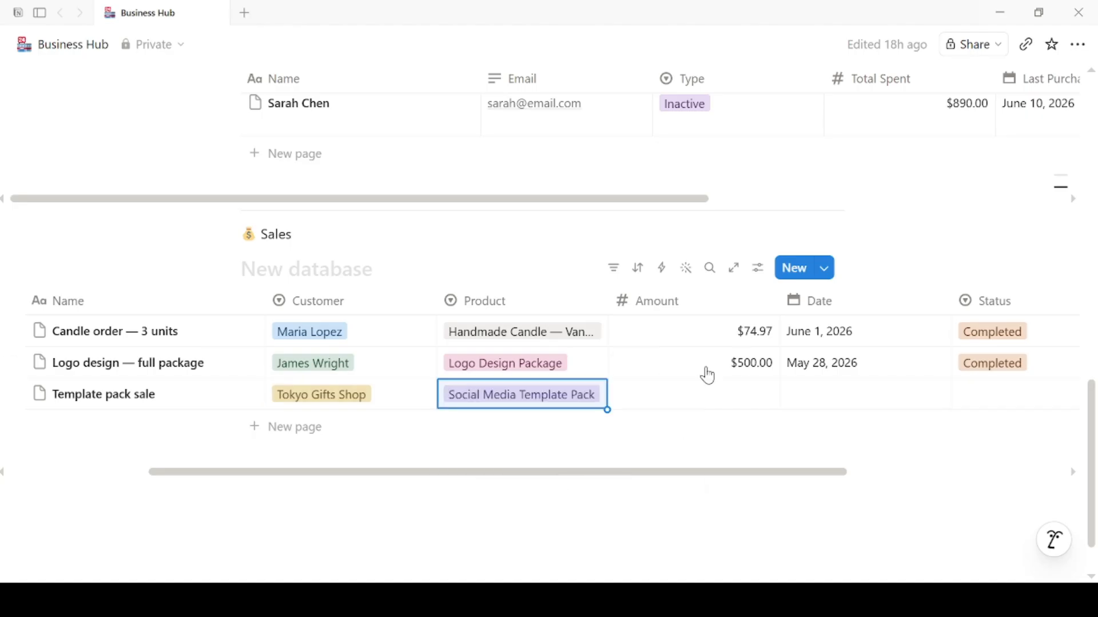
pyautogui.click(724, 395)
pyautogui.write('19')
pyautogui.press('Return')
pyautogui.click(863, 394)
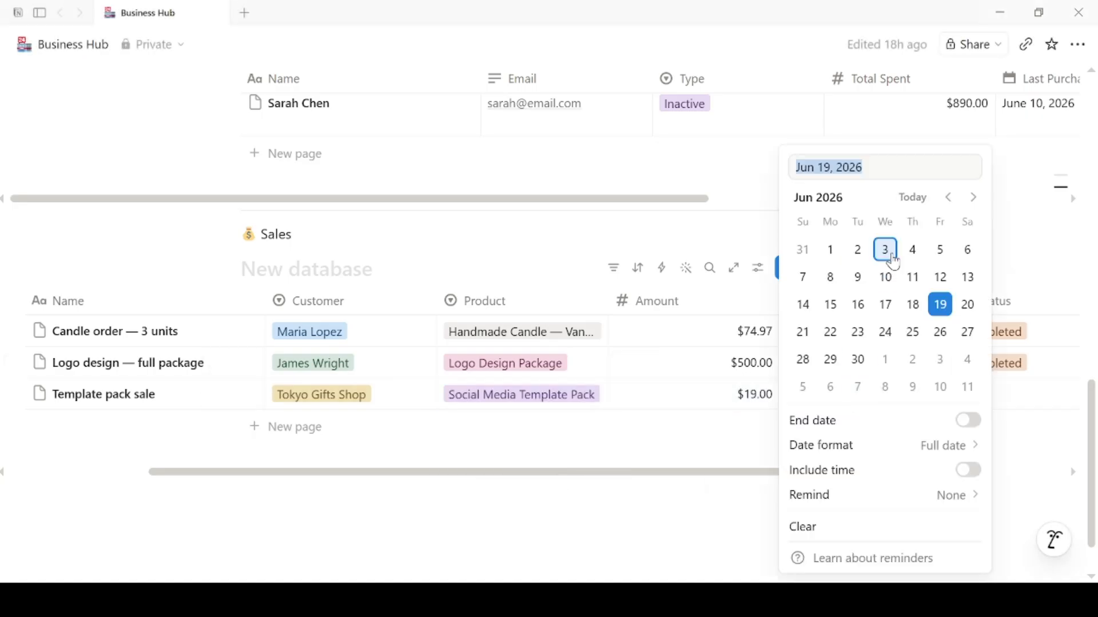
pyautogui.click(941, 250)
pyautogui.click(1022, 394)
pyautogui.click(909, 500)
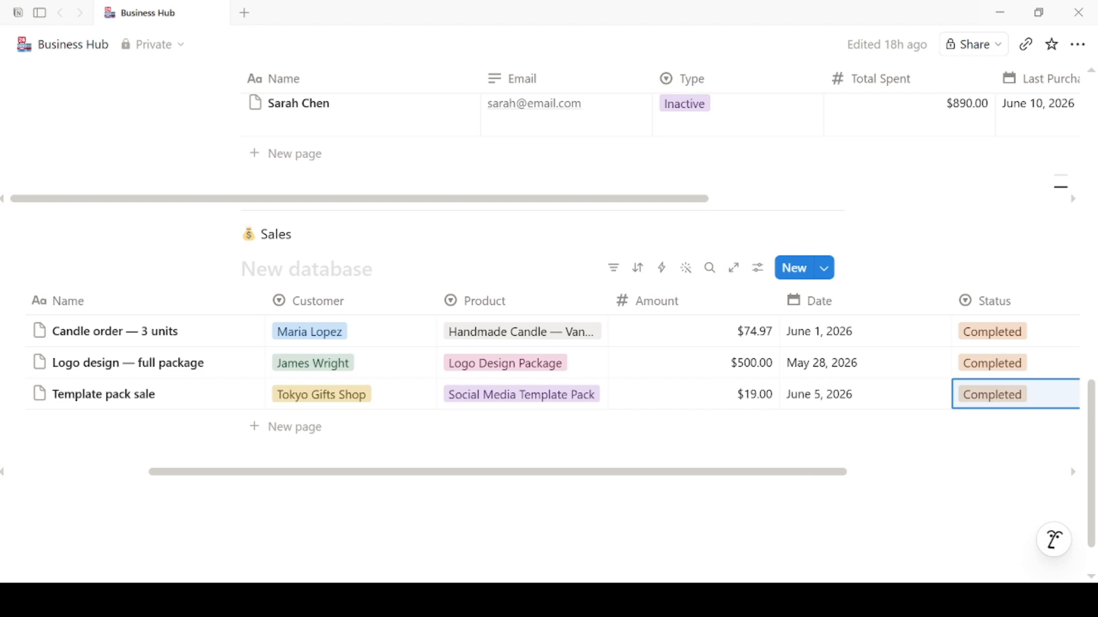
# Step: Add 'Candle order — 5 units' with Handmade Candle — Vanilla, $124.95, June 10, Pending
pyautogui.click(250, 426)
pyautogui.write('Candle order — 5 units')
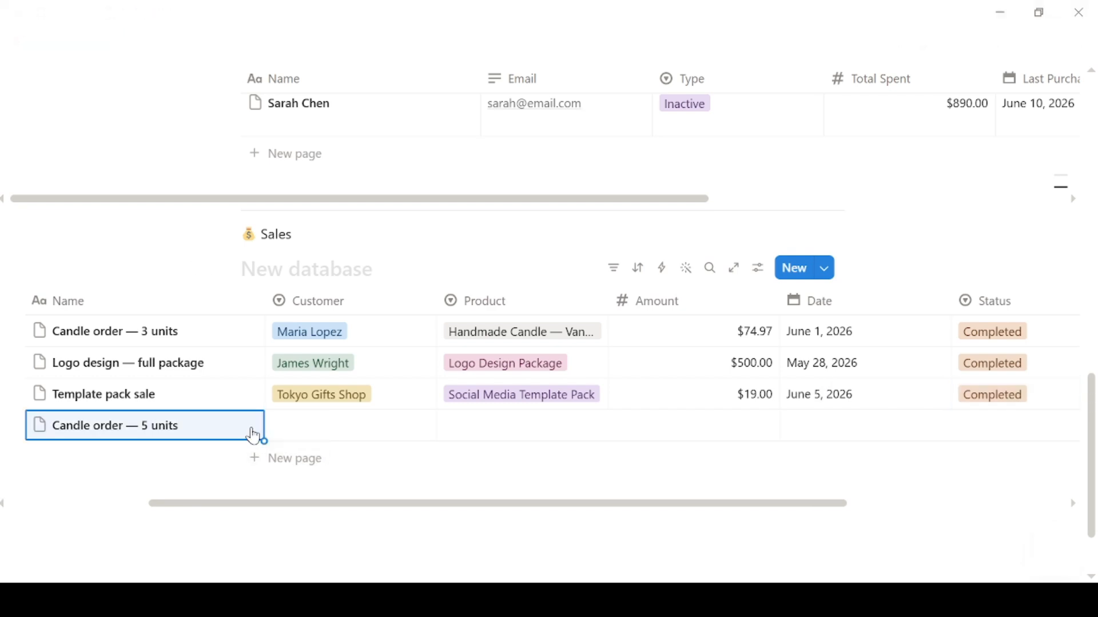
pyautogui.click(286, 425)
pyautogui.click(360, 558)
pyautogui.click(514, 426)
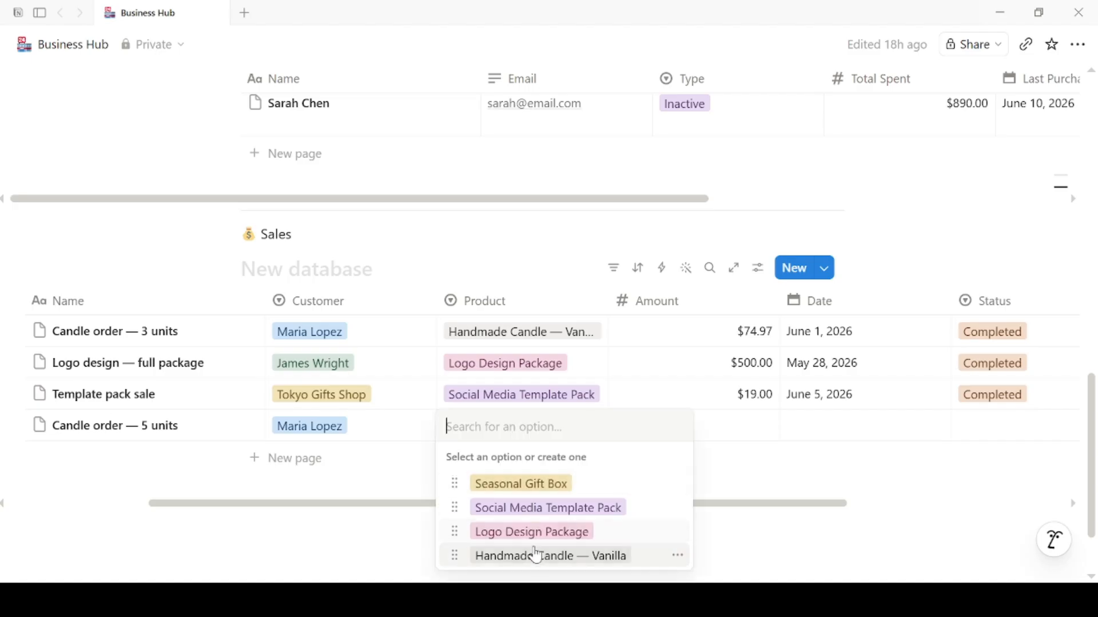
pyautogui.click(532, 556)
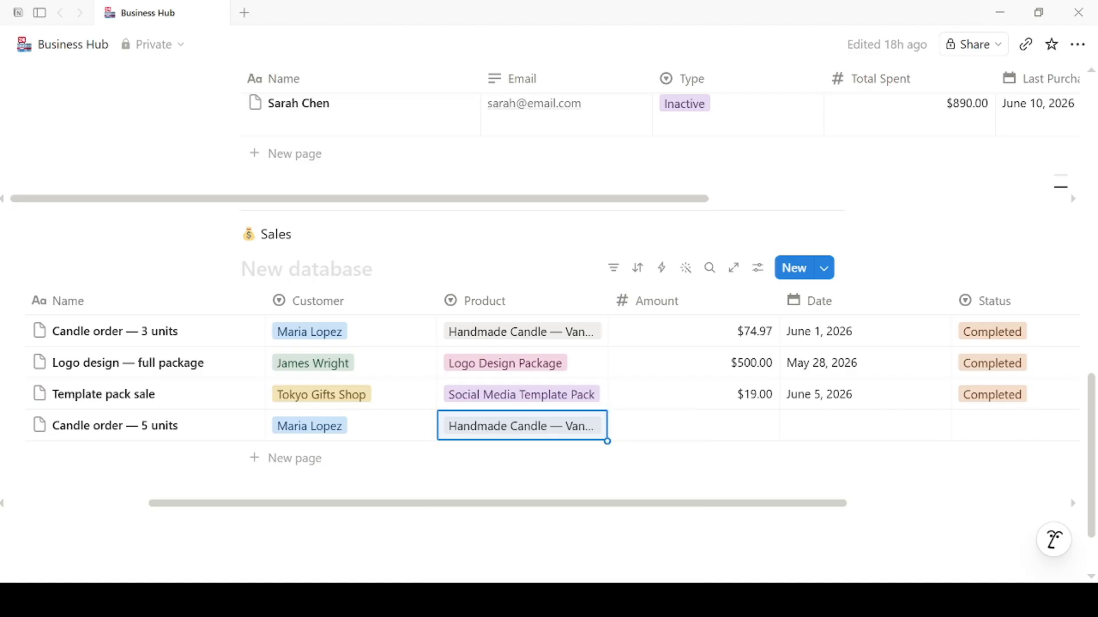
pyautogui.click(688, 429)
pyautogui.write('124.95')
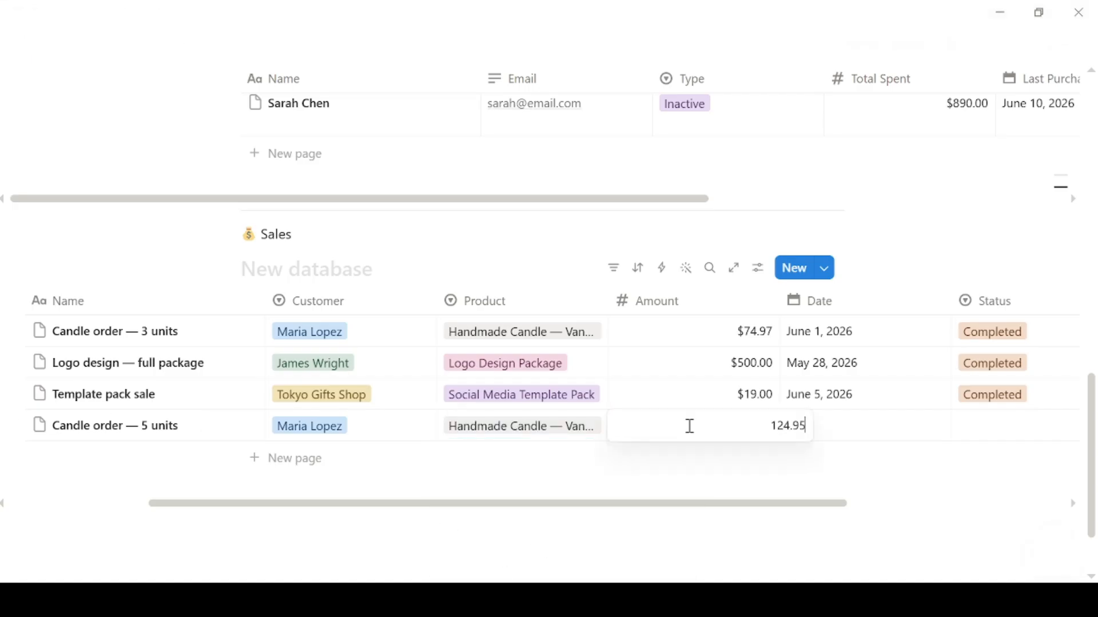
pyautogui.press('Return')
pyautogui.click(852, 428)
pyautogui.click(885, 277)
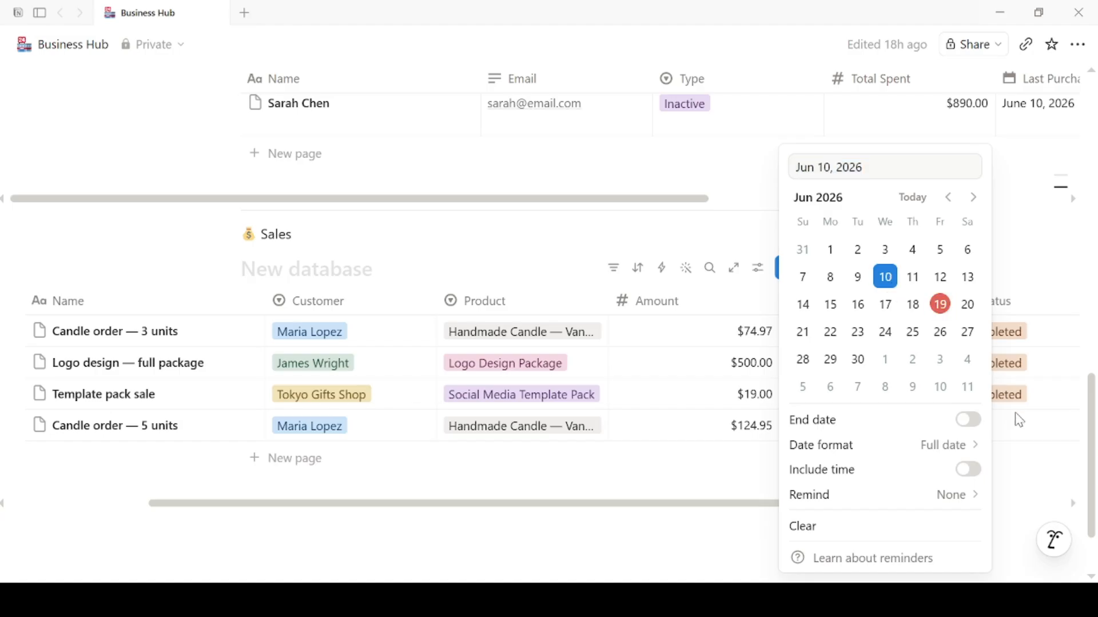
pyautogui.click(1016, 418)
pyautogui.click(893, 508)
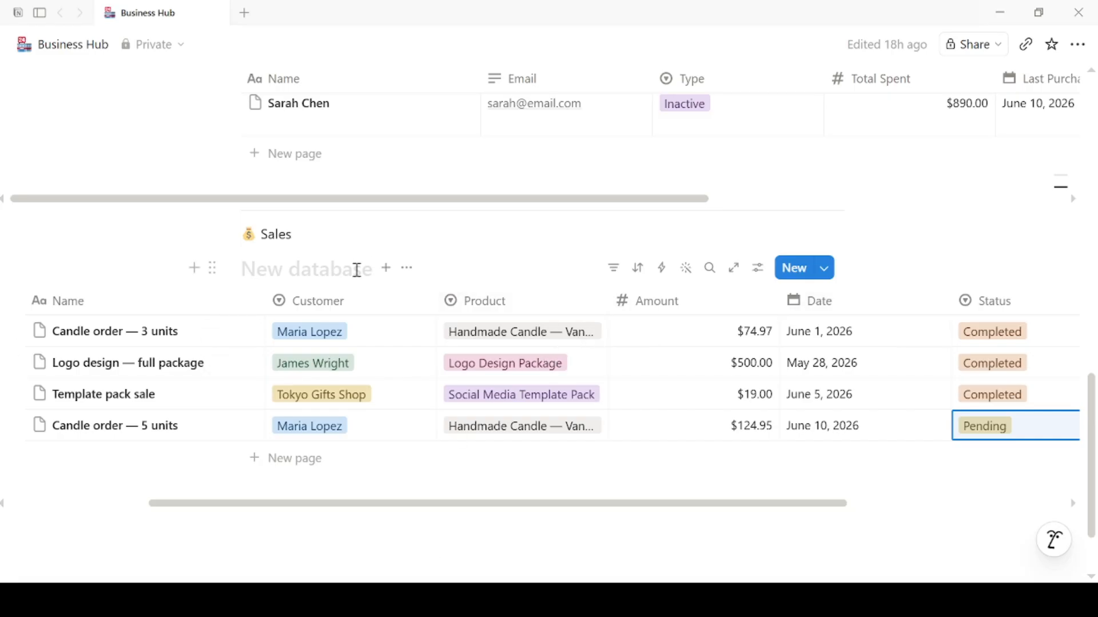
# Step: Add a 'Sales Pipeline' board view to Sales, grouped by Status
pyautogui.click(385, 274)
pyautogui.click(496, 343)
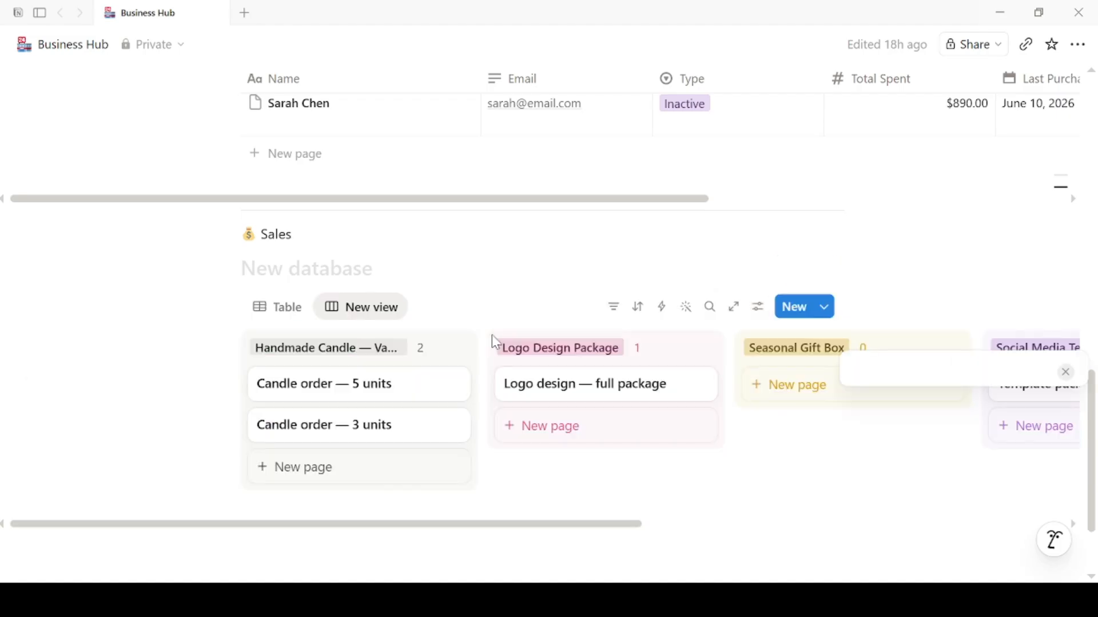
pyautogui.write('Sales Pipeline')
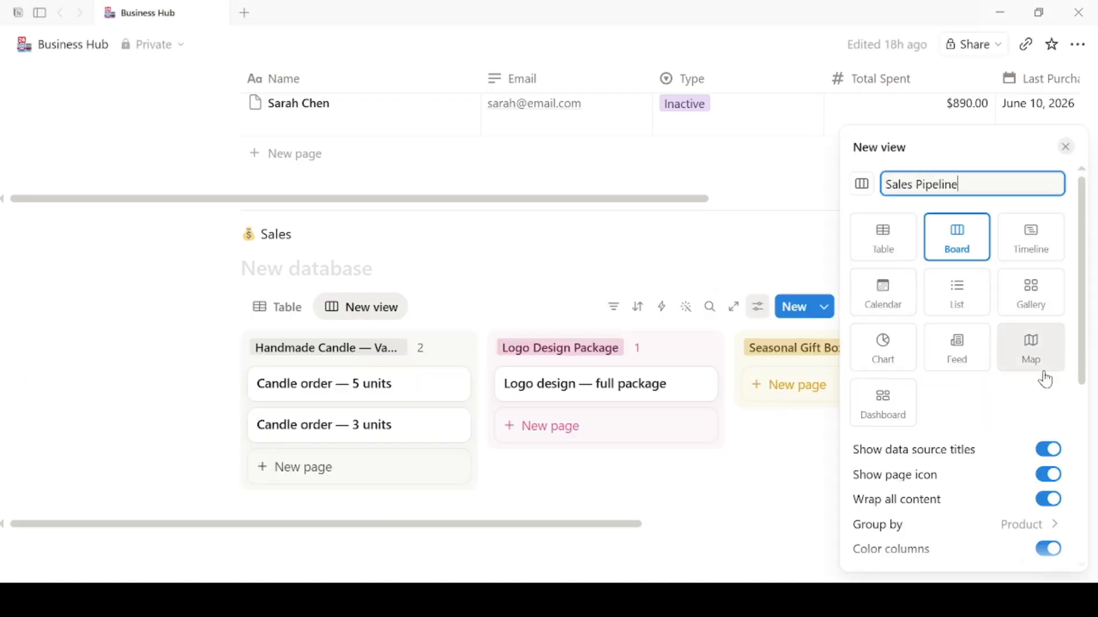
pyautogui.click(1027, 524)
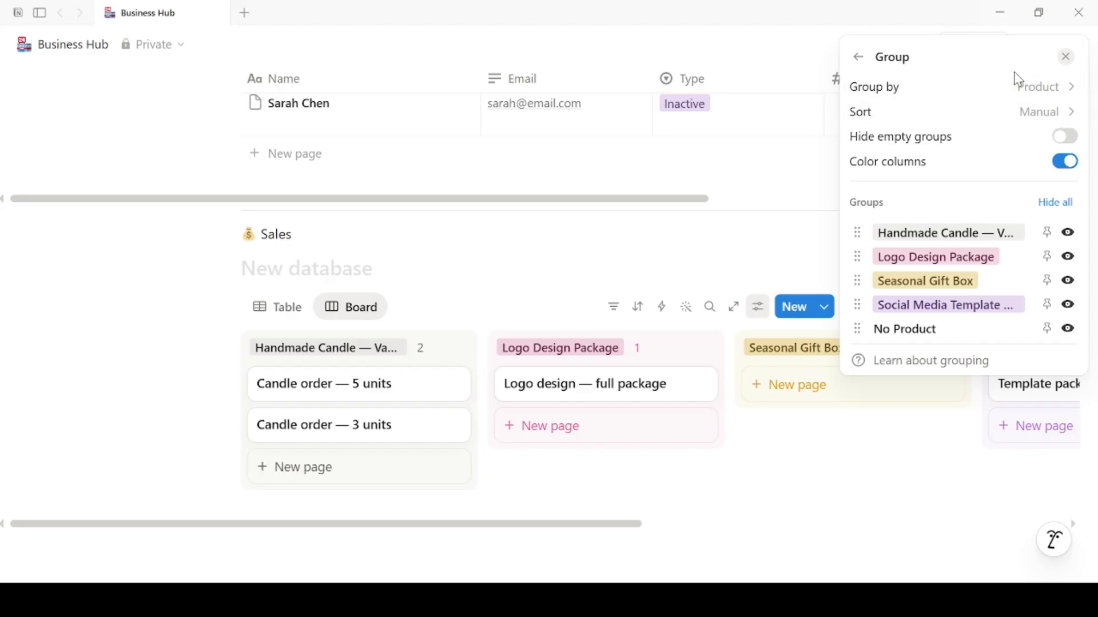
pyautogui.click(1035, 88)
pyautogui.click(921, 304)
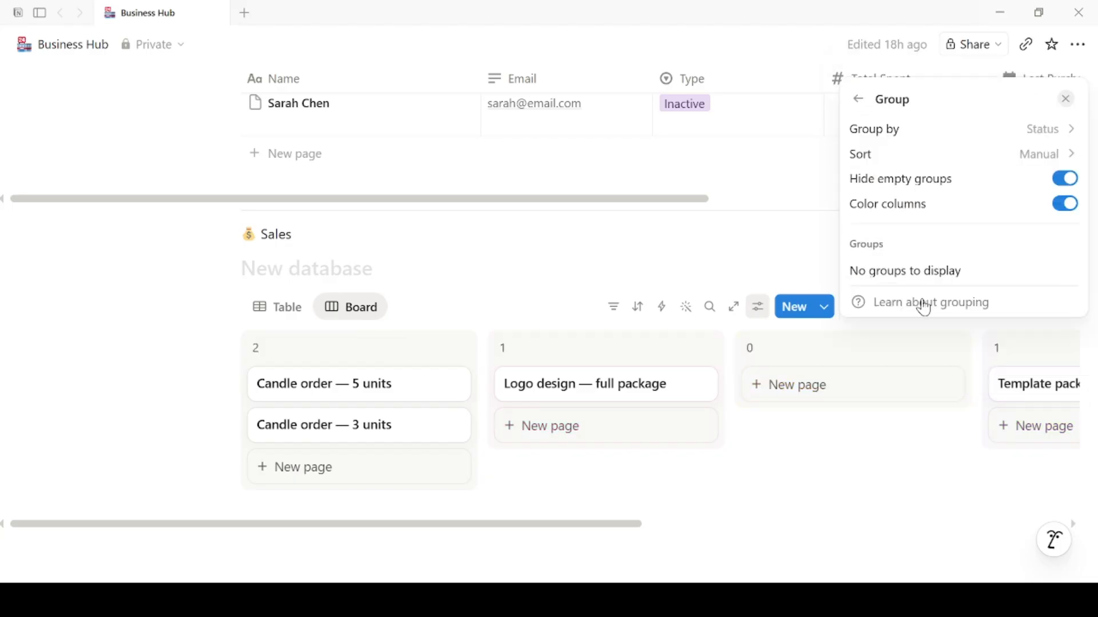
pyautogui.click(859, 480)
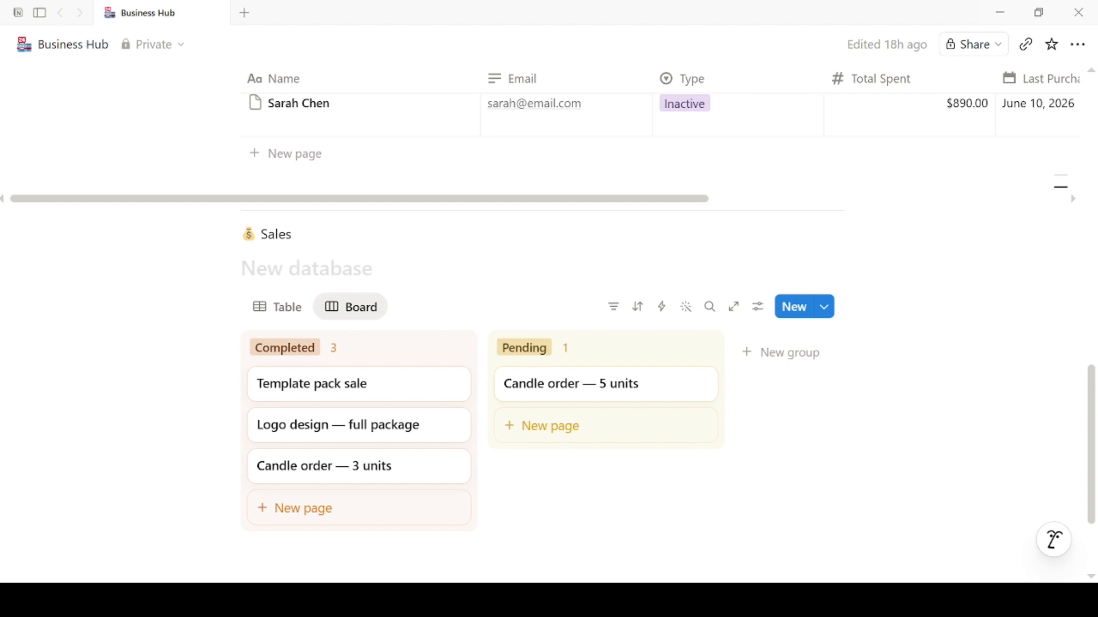
pyautogui.scroll(-3, 589, 530)
# Step: Add a divider and a '📊 Expenses' Heading 2 below the Sales board
pyautogui.click(520, 444)
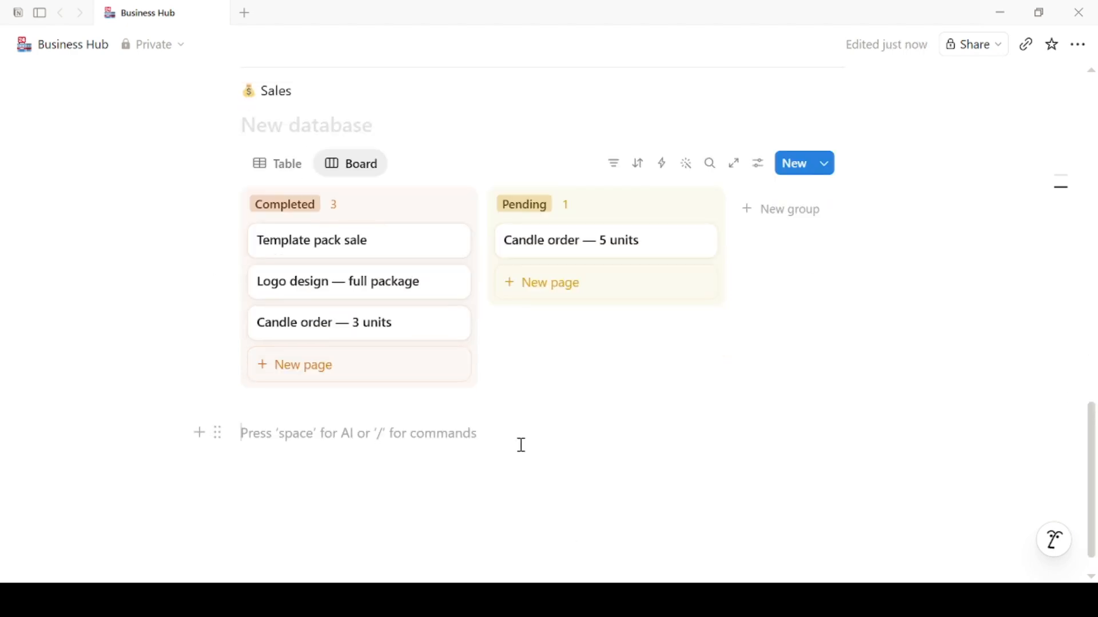
pyautogui.write('/di')
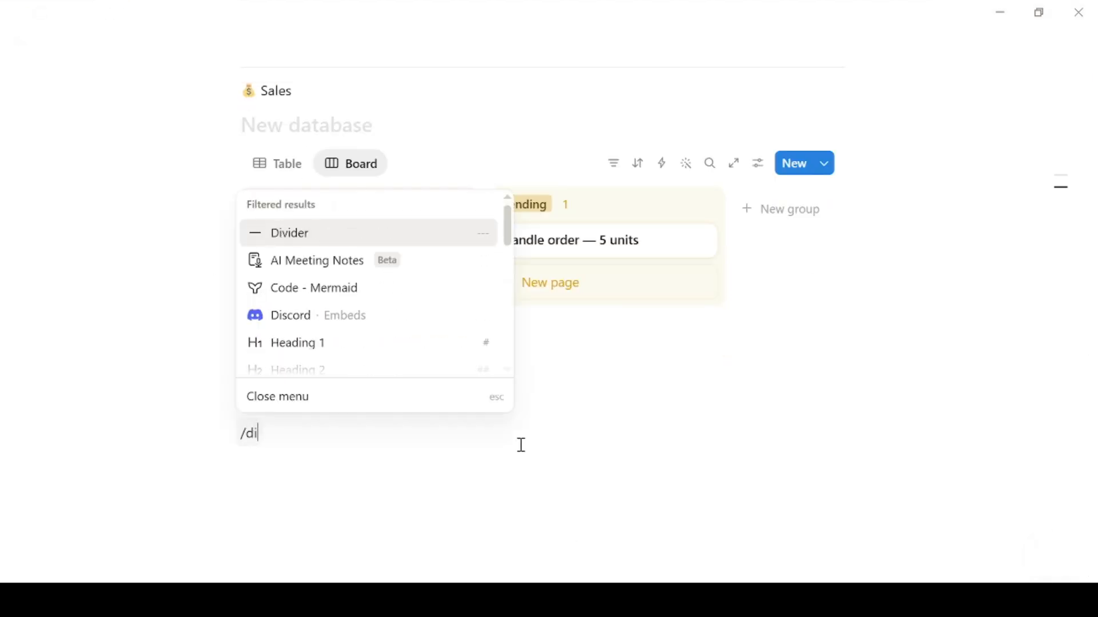
pyautogui.click(294, 239)
pyautogui.write('/he')
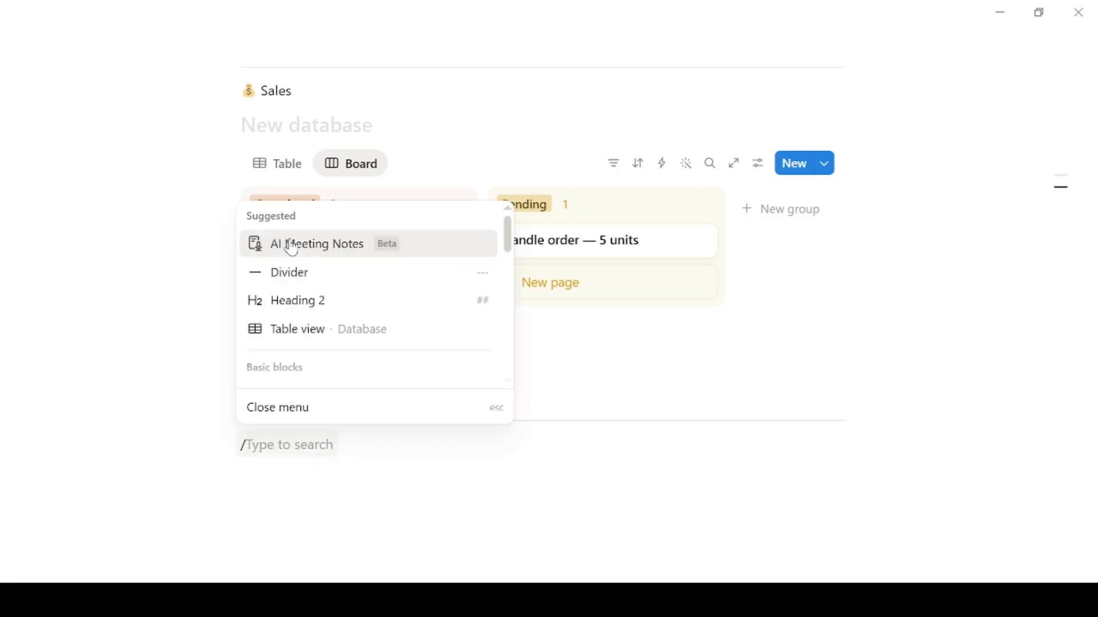
pyautogui.click(302, 299)
pyautogui.write('📊 Expenses')
pyautogui.press('Return')
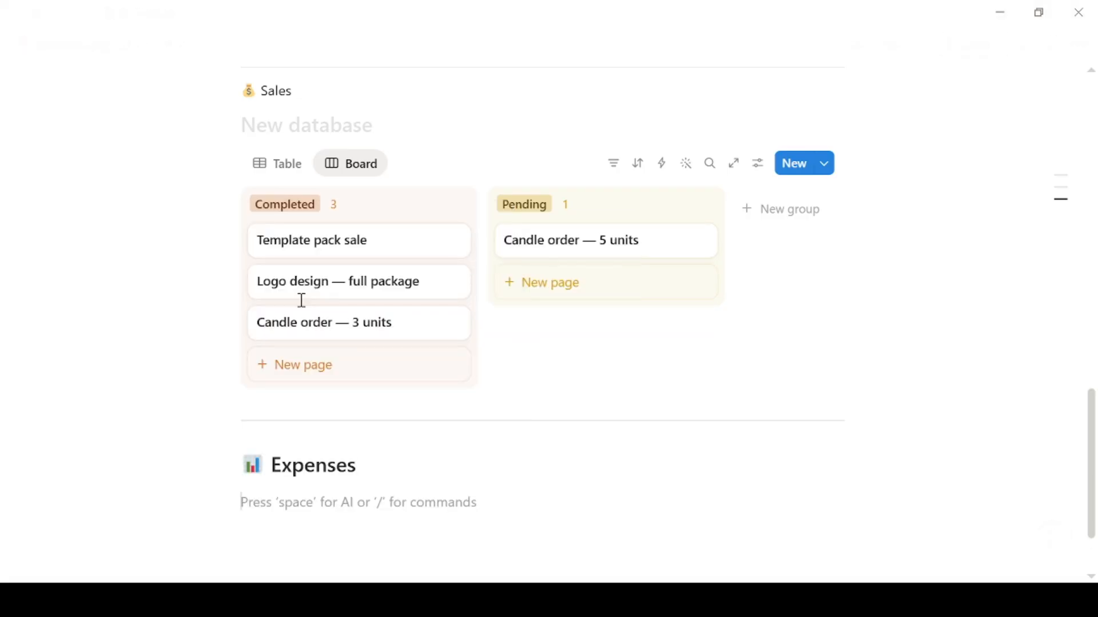
# Step: Insert an Expenses table database with a number property named Amount
pyautogui.write('/tab')
pyautogui.click(307, 331)
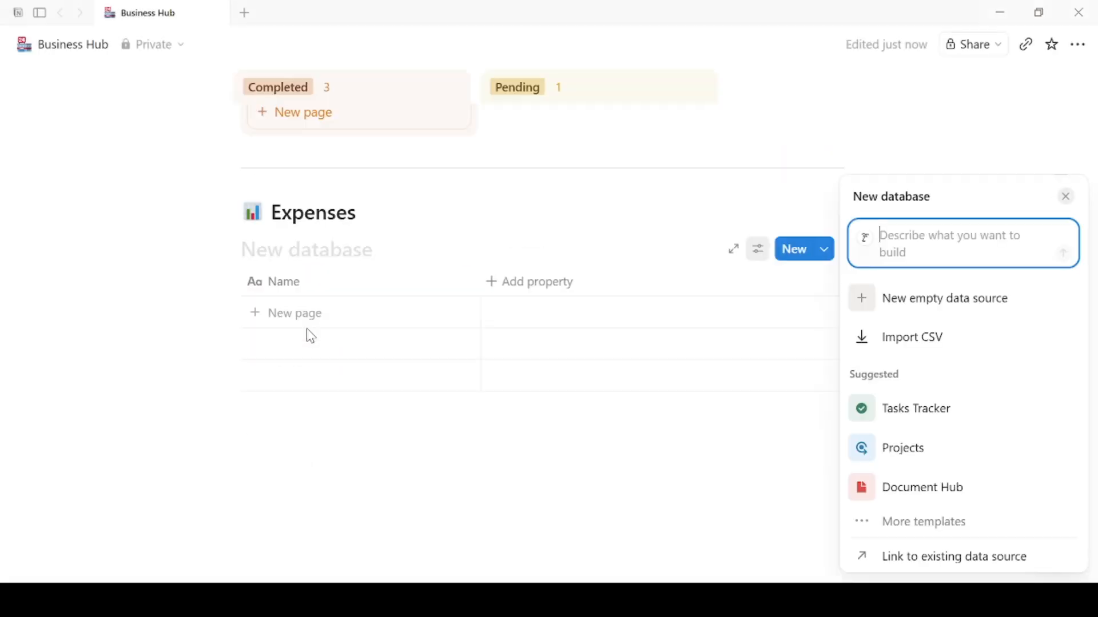
pyautogui.click(417, 441)
pyautogui.moveTo(1093, 465); pyautogui.dragTo(1092, 462)
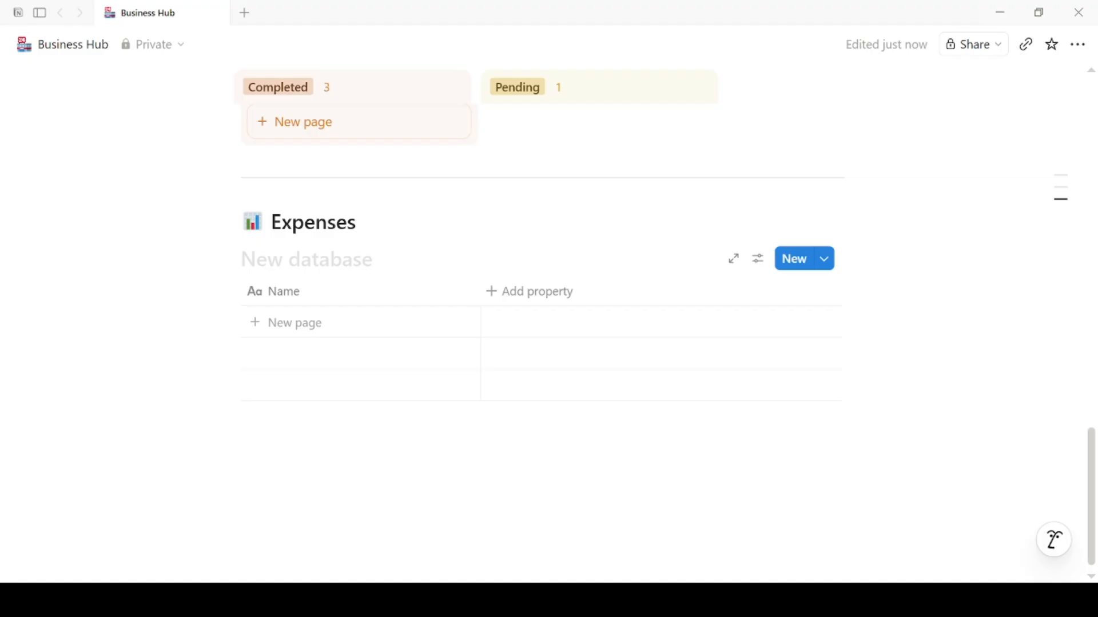
pyautogui.click(498, 297)
pyautogui.write('Amount')
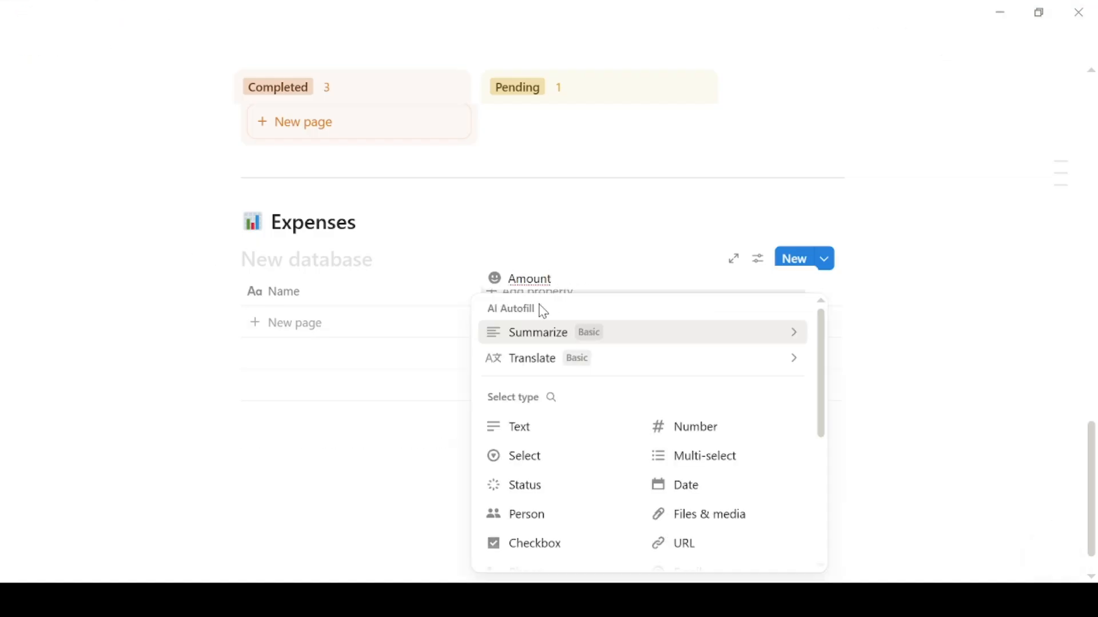
pyautogui.click(686, 427)
pyautogui.click(635, 292)
pyautogui.moveTo(639, 233)
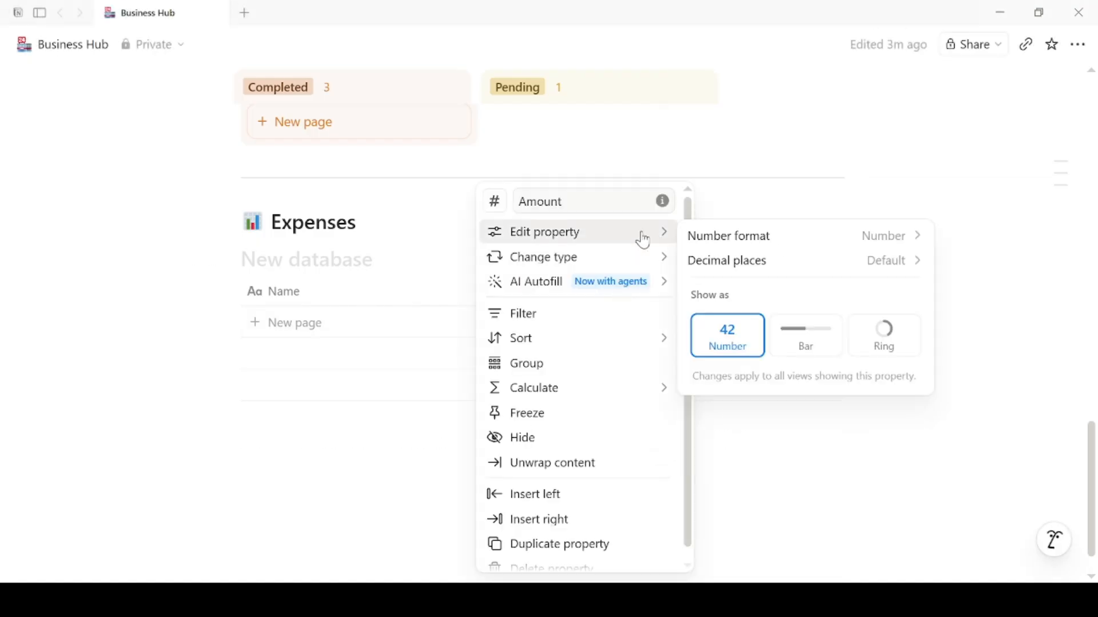
pyautogui.click(723, 248)
pyautogui.click(801, 314)
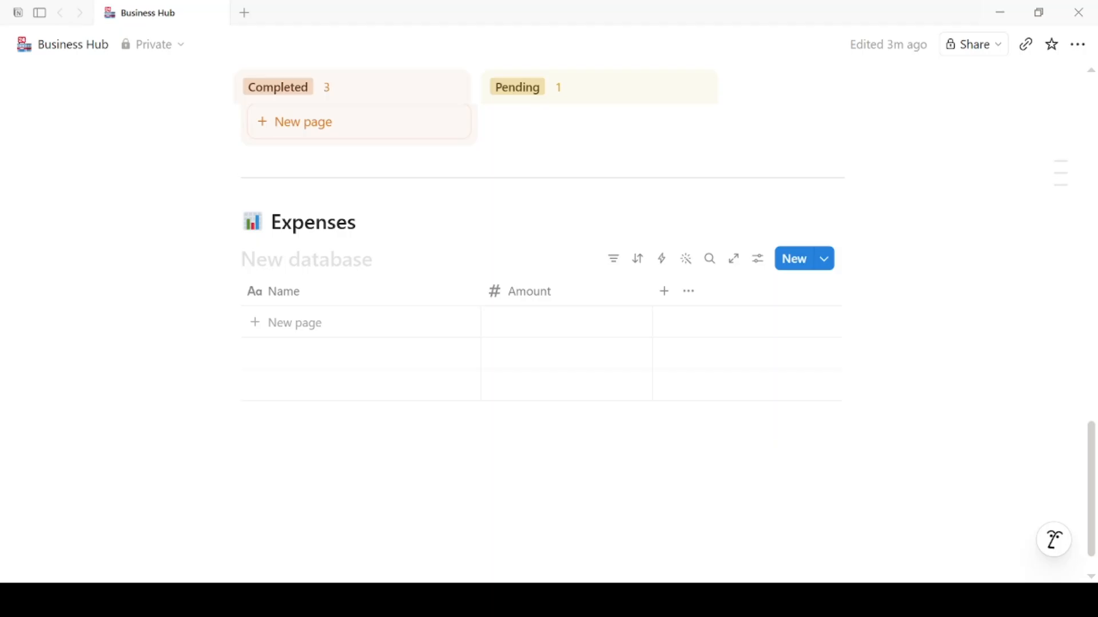
# Step: Add a Category select property with a 'Supplies' option, then add a blank expense row
pyautogui.click(664, 292)
pyautogui.write('Category')
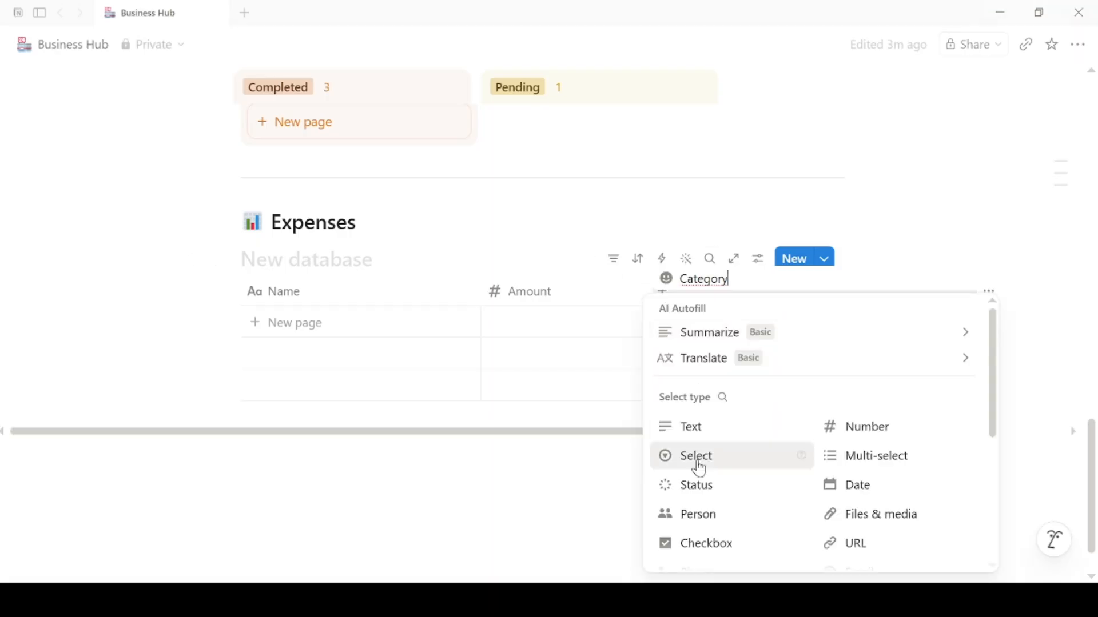
pyautogui.click(698, 459)
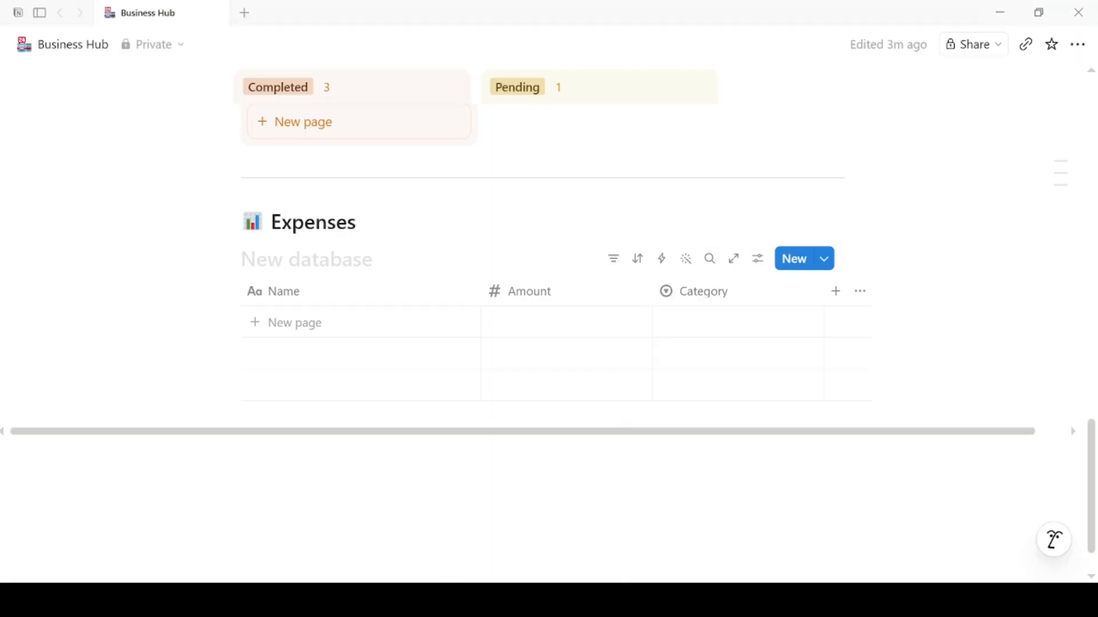
pyautogui.click(758, 301)
pyautogui.moveTo(822, 239)
pyautogui.click(466, 299)
pyautogui.write('Supplies')
pyautogui.click(525, 428)
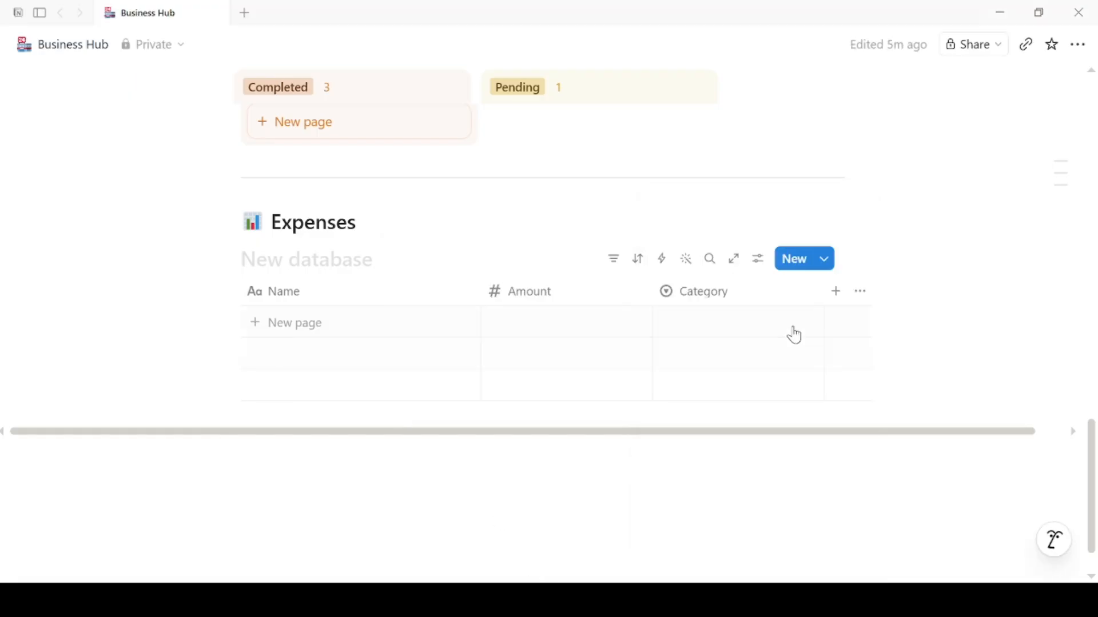
pyautogui.click(778, 295)
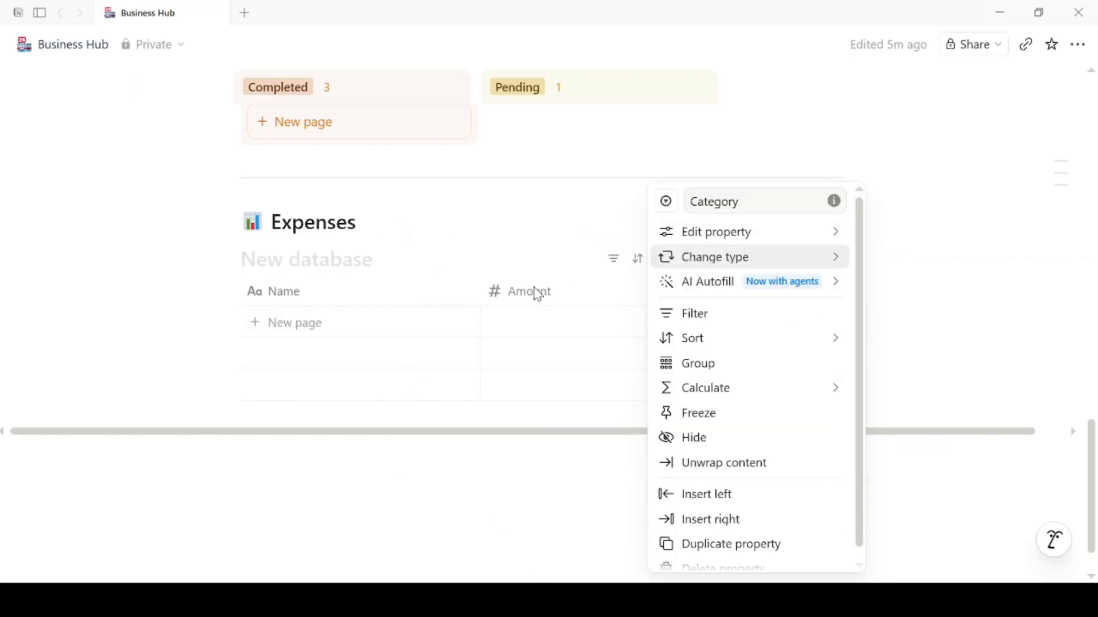
pyautogui.press('Escape')
pyautogui.click(718, 350)
pyautogui.click(752, 326)
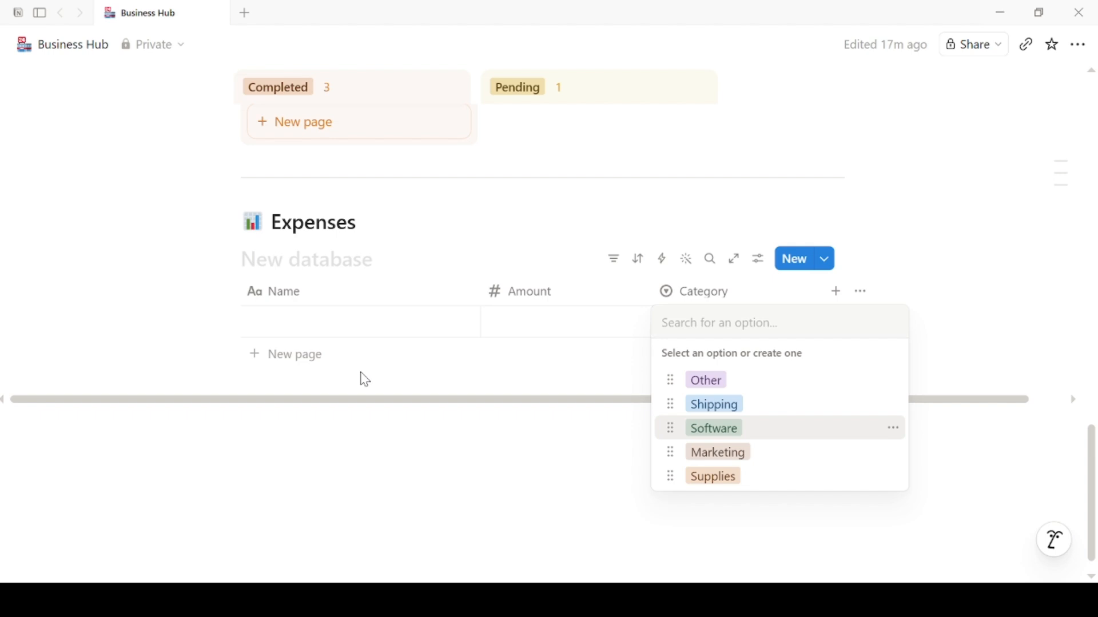
# Step: Fill 'Candle wax bulk order': amount 180, Supplies, May 20, 2026, notes '100 units worth'
pyautogui.click(297, 328)
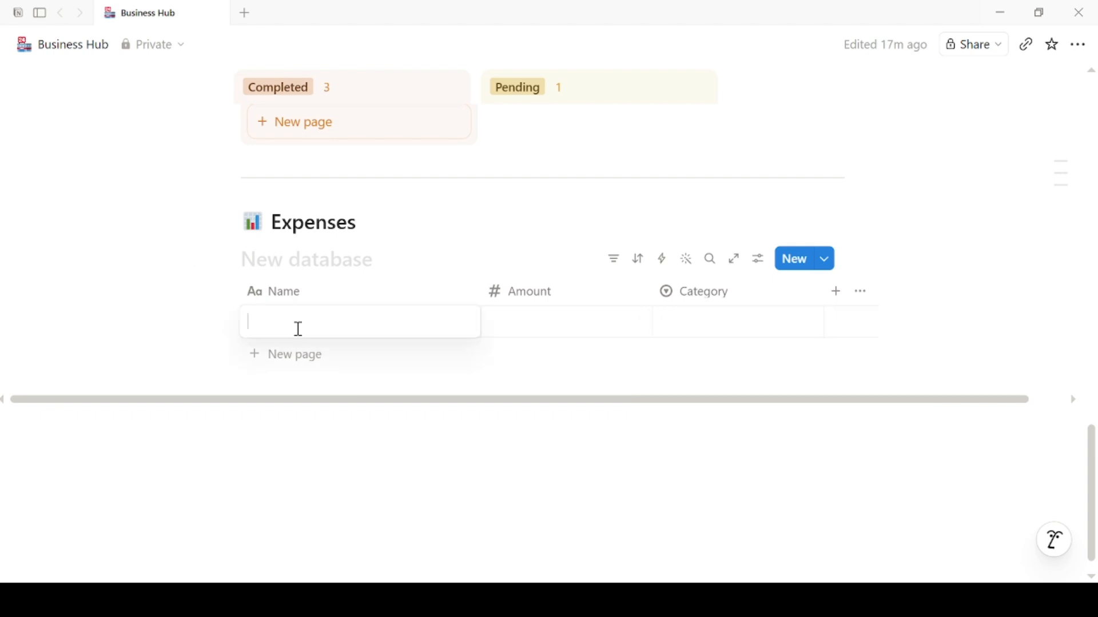
pyautogui.write('Candle wax bulk order')
pyautogui.press('Return')
pyautogui.click(555, 325)
pyautogui.write('180')
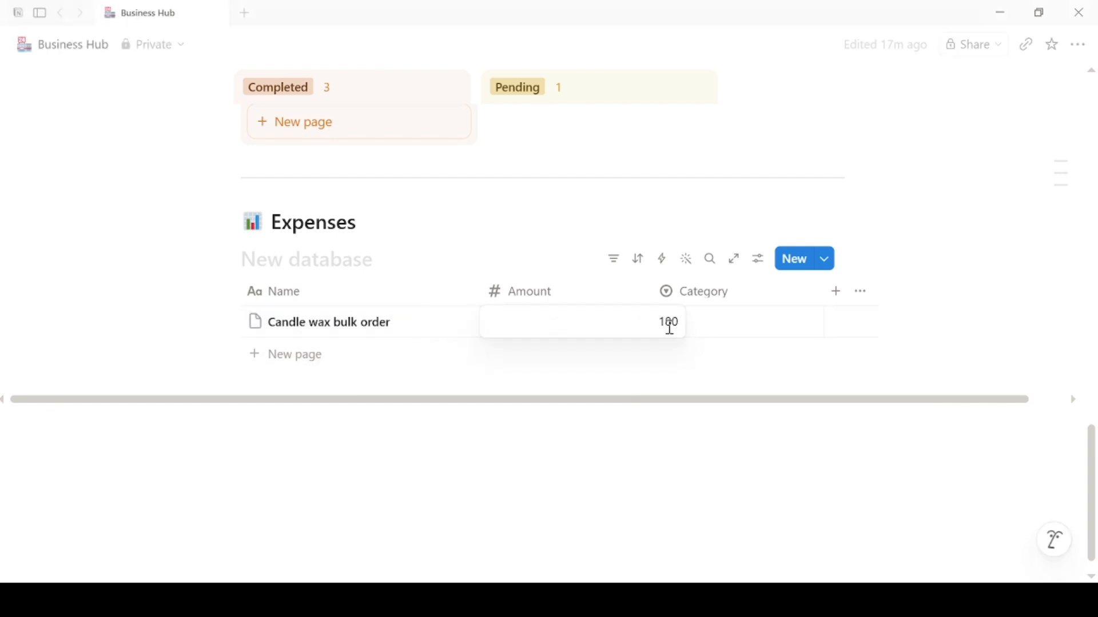
pyautogui.click(708, 321)
pyautogui.click(739, 475)
pyautogui.moveTo(830, 401); pyautogui.dragTo(913, 405)
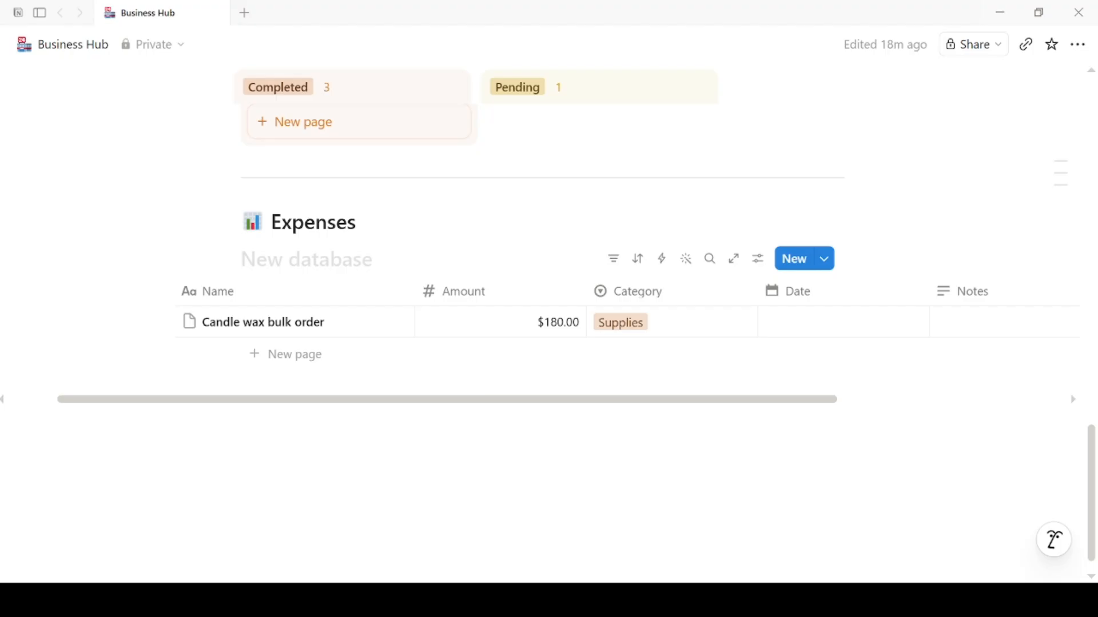
pyautogui.click(777, 331)
pyautogui.click(949, 304)
pyautogui.click(926, 200)
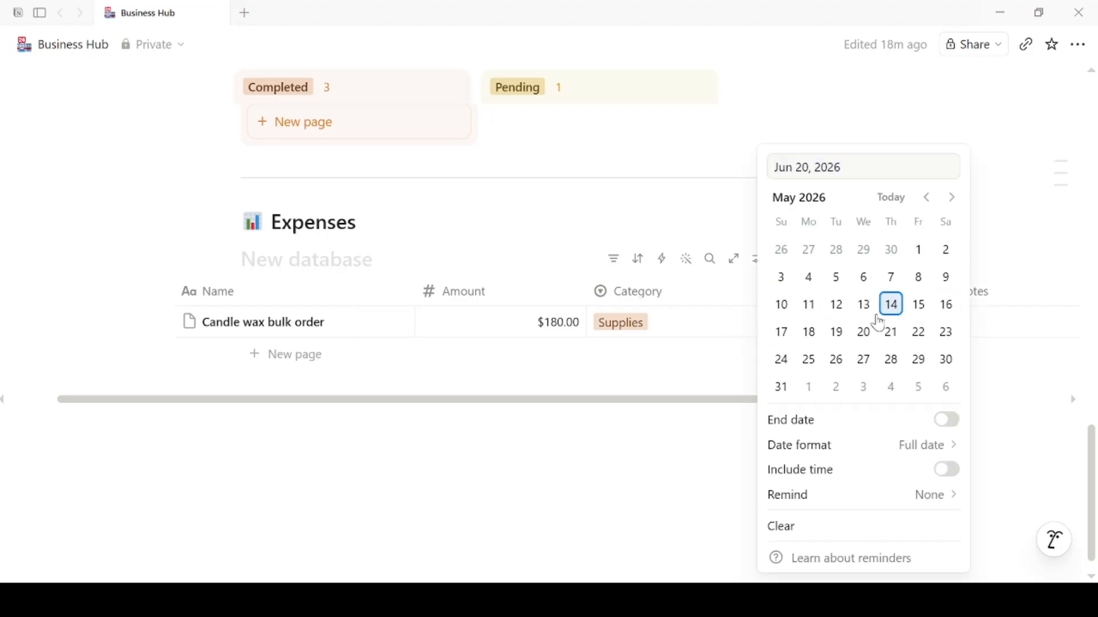
pyautogui.click(863, 332)
pyautogui.click(995, 330)
pyautogui.write('100 units worth')
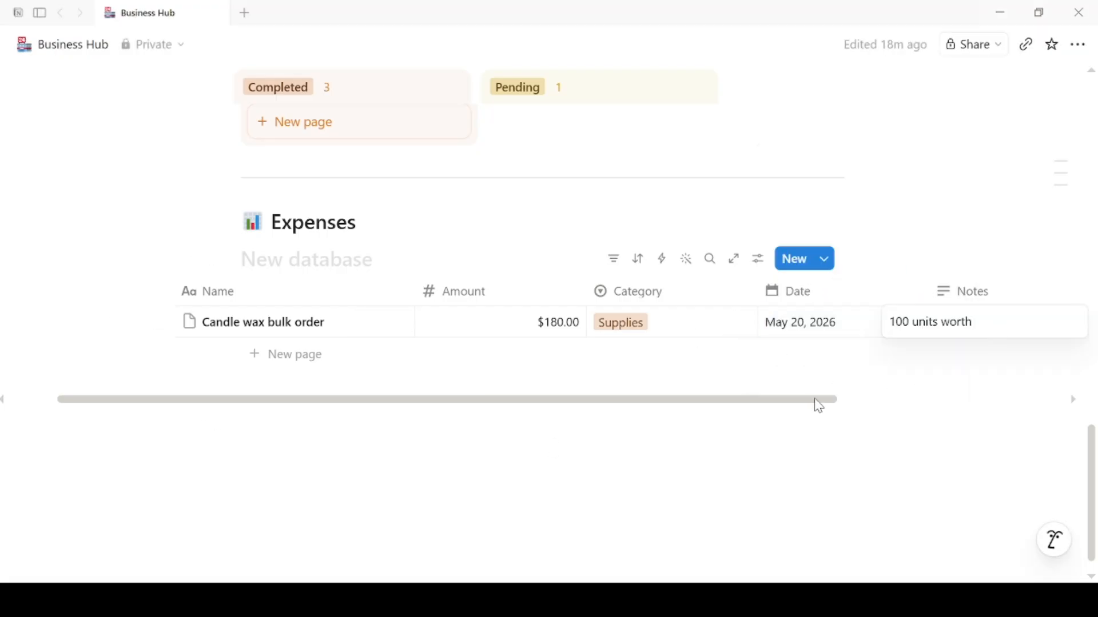
pyautogui.moveTo(831, 402); pyautogui.dragTo(863, 401)
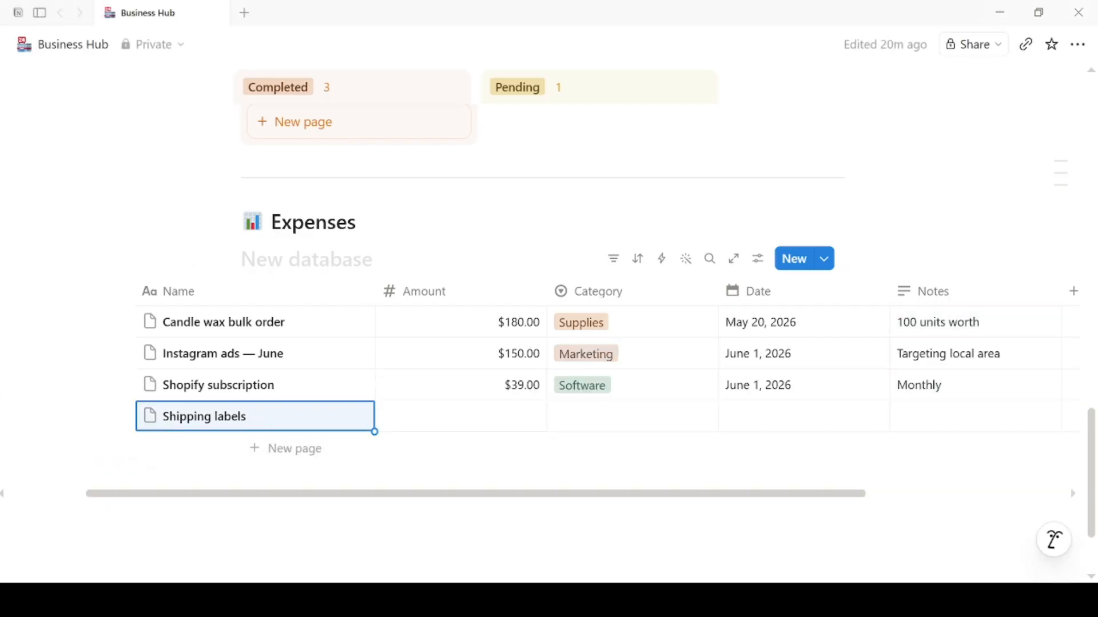
# Step: Fill Shipping labels: amount 45, category Shipping, June 3, 2026, notes '50 labels'
pyautogui.click(511, 415)
pyautogui.write('45')
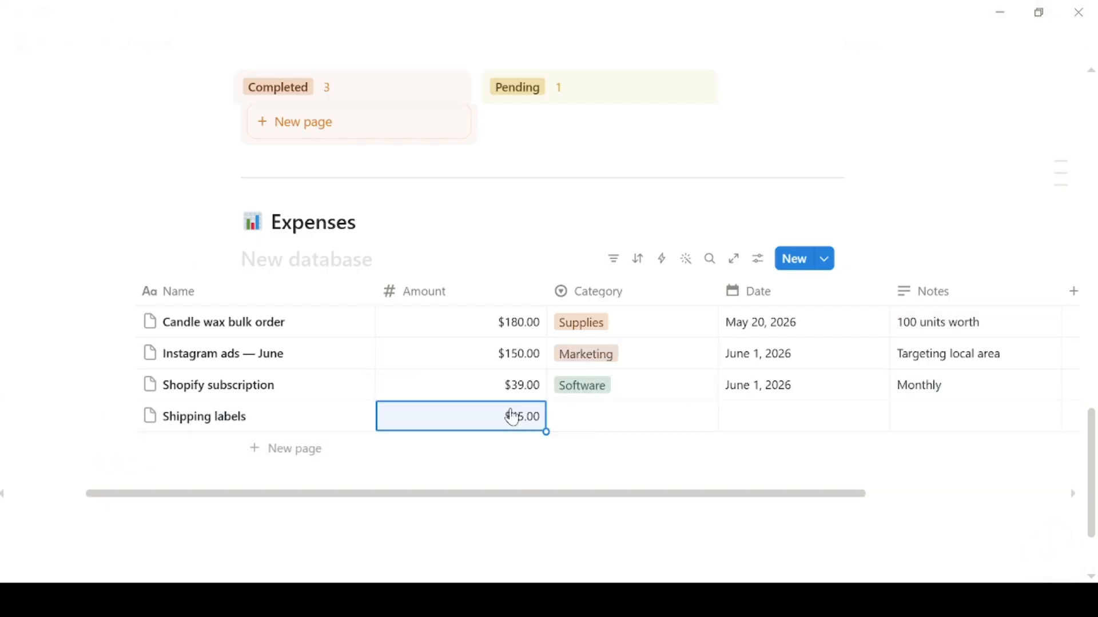
pyautogui.click(583, 426)
pyautogui.click(598, 314)
pyautogui.click(760, 416)
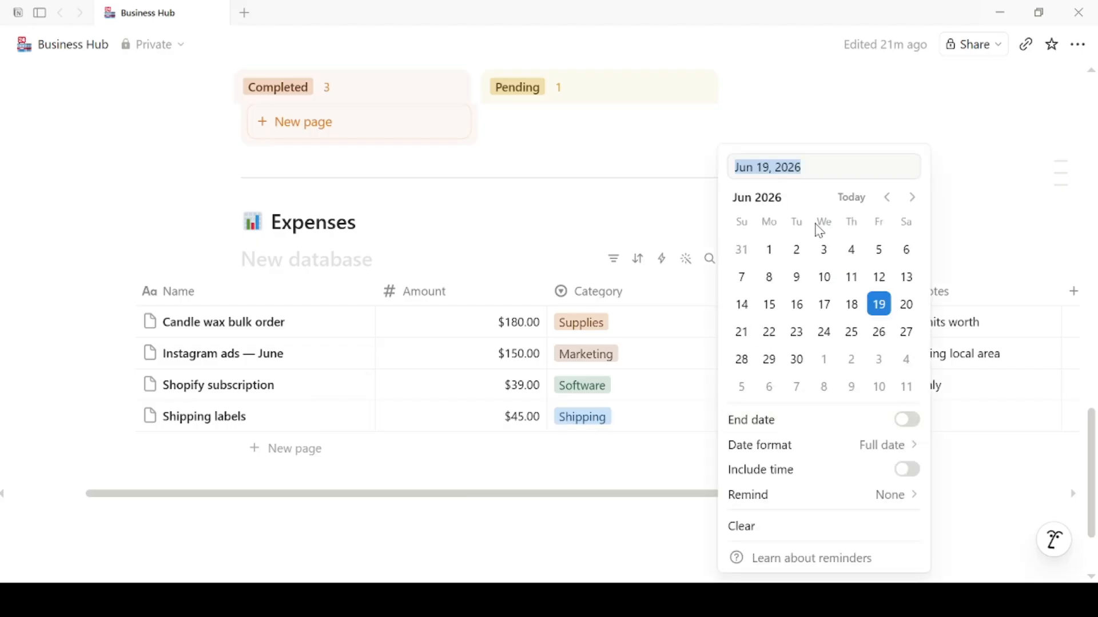
pyautogui.click(823, 247)
pyautogui.click(963, 417)
pyautogui.write('50 labels')
pyautogui.press('Escape')
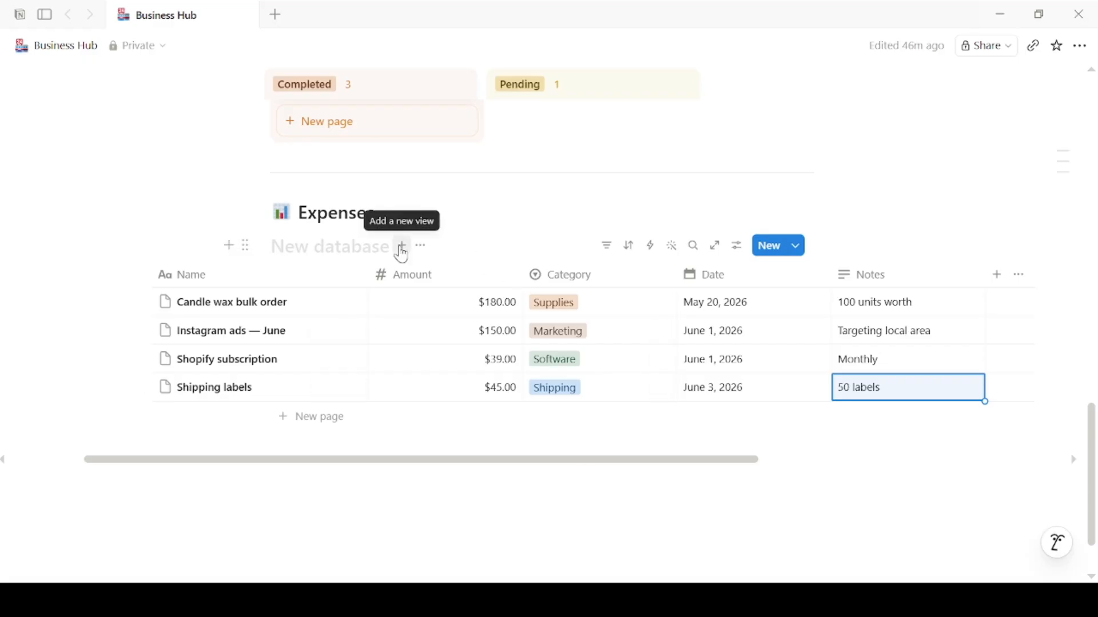
# Step: Add a board view to the Expenses database, grouped by Category
pyautogui.click(403, 246)
pyautogui.click(494, 313)
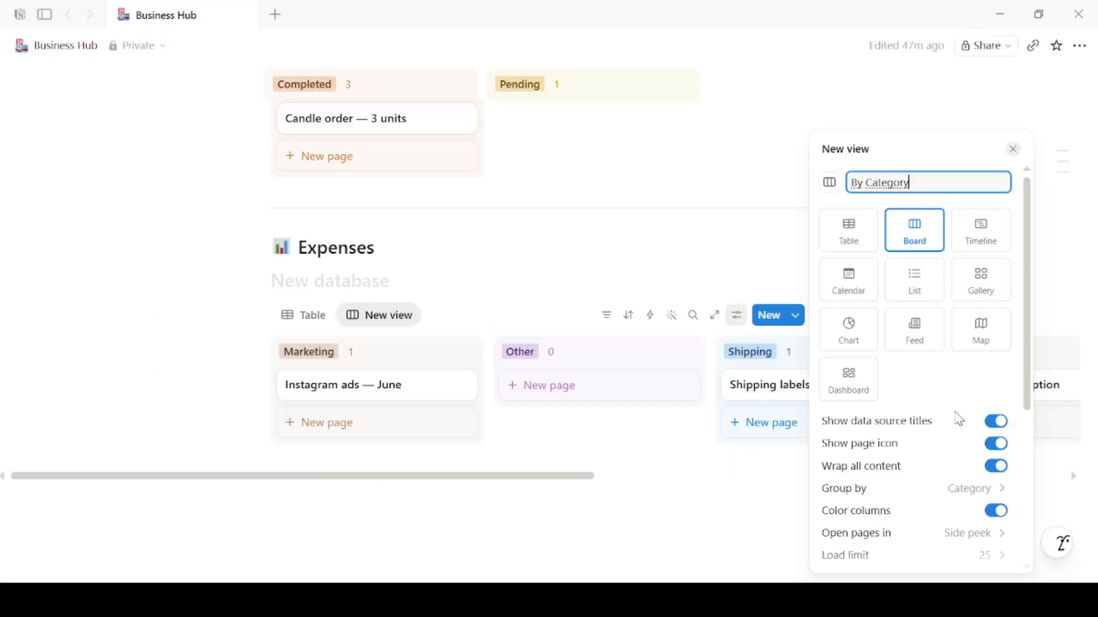
pyautogui.click(953, 490)
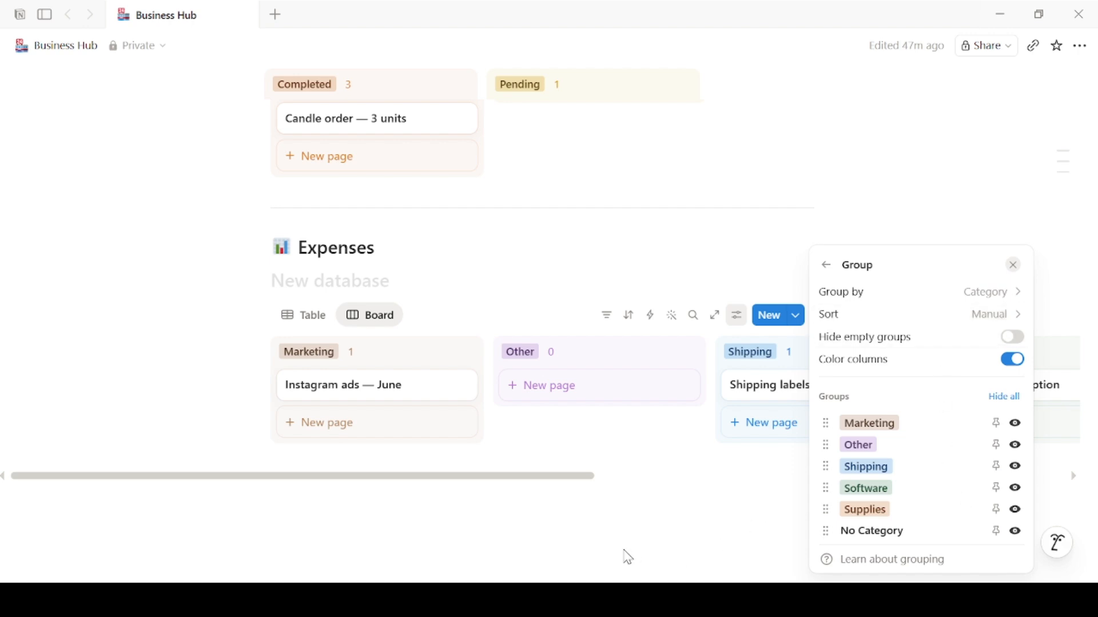
pyautogui.click(601, 514)
pyautogui.moveTo(576, 480); pyautogui.dragTo(615, 532)
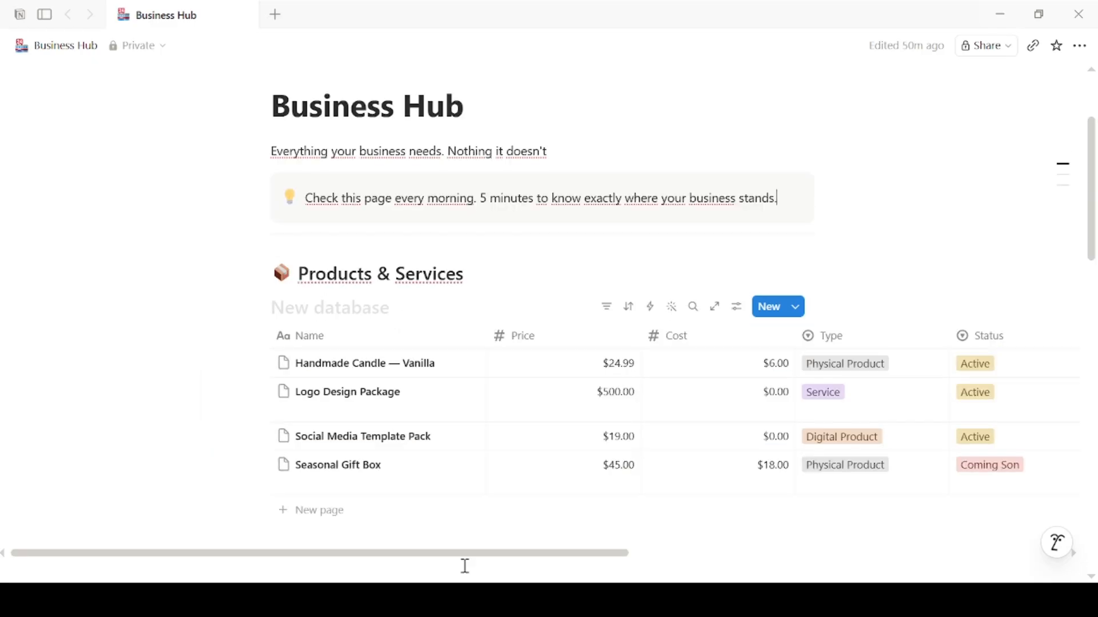
# Step: Paste the six KPI lines ($718.92 revenue, $414.00 expenses, $304.92 profit) below the callout
pyautogui.click(834, 207)
pyautogui.press('Return')
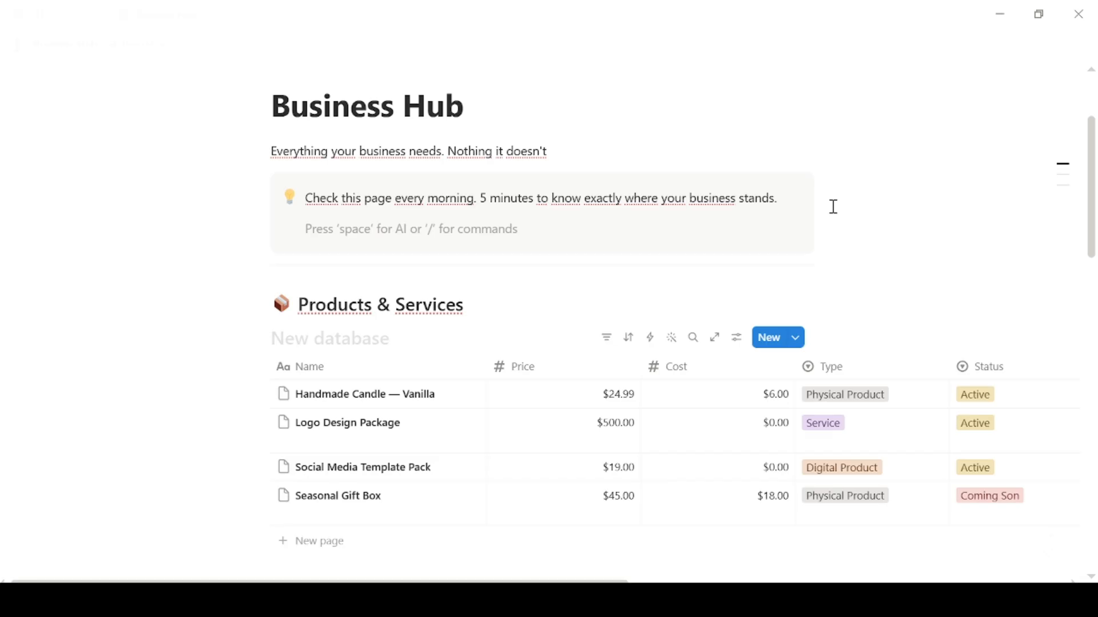
pyautogui.press('BackSpace')
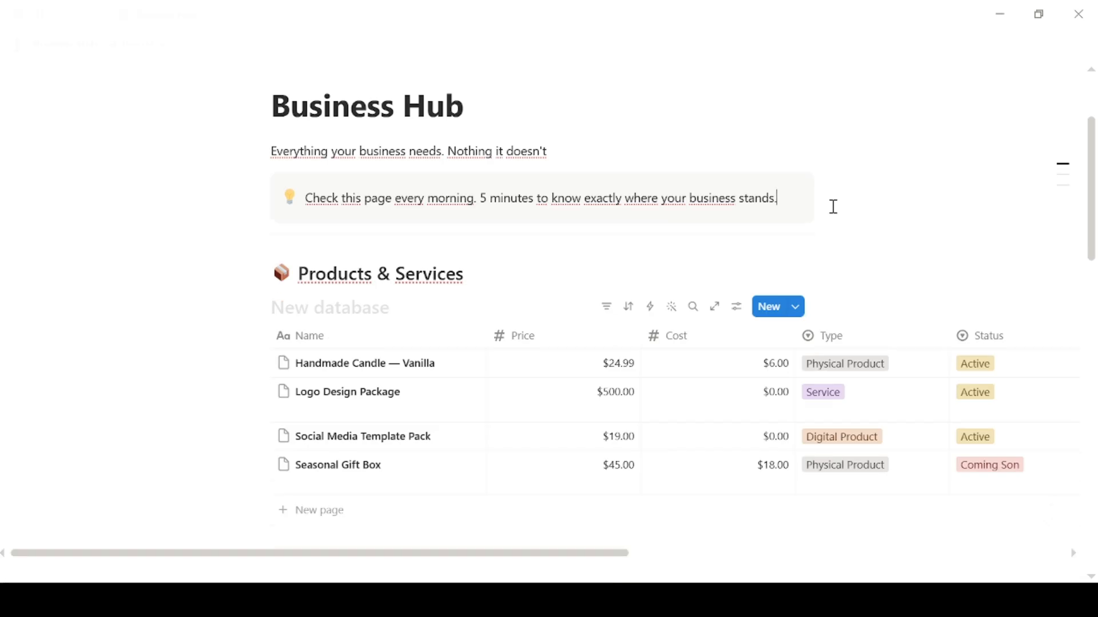
pyautogui.press('Return')
pyautogui.hotkey('shift', 'Tab')
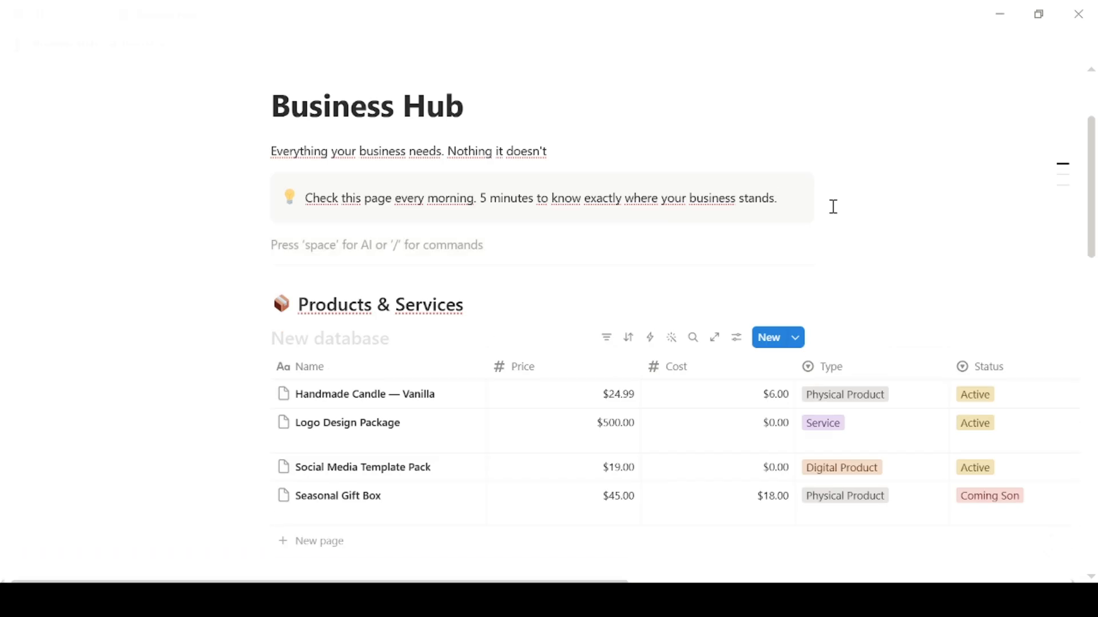
pyautogui.write('💰 Revenue This Month: $718.92 📦 Products Sold: 9 👥 Active Customers: 3 💸 Expenses This Month: $414.00 📈 Profit This Month: $304.92 ⭐ Top Product: Handmade Candle — Vanilla')
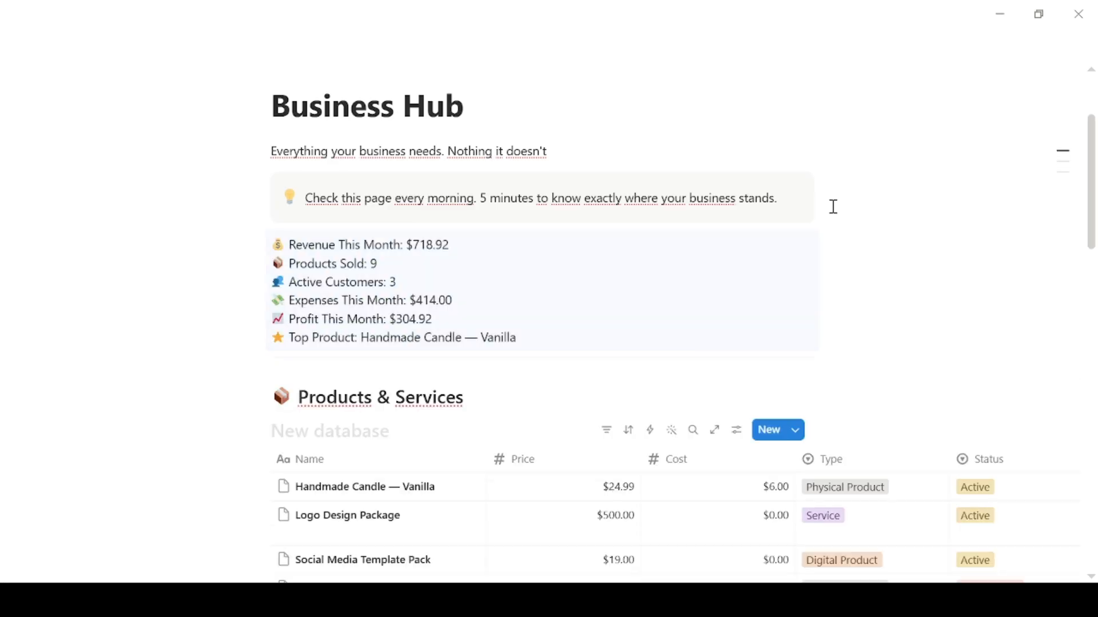
pyautogui.press('Escape')
pyautogui.press('Return')
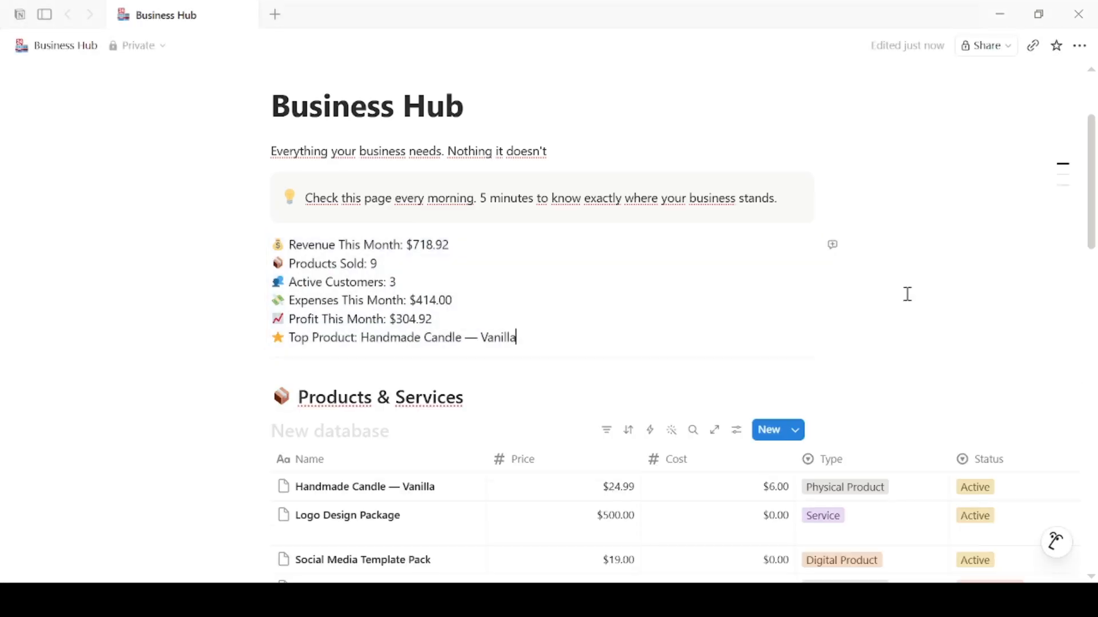
pyautogui.press('Return')
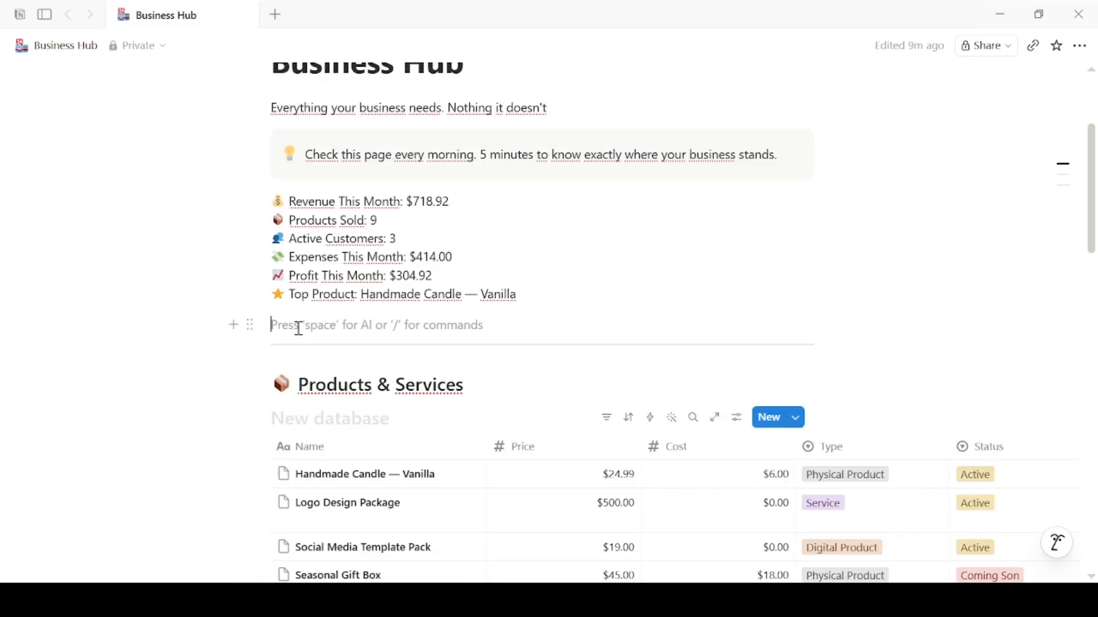
# Step: Add a 🎯 callout: 'June Goal: Hit $1,000 revenue. Need $281.08 more in 20 days'
pyautogui.write('/c')
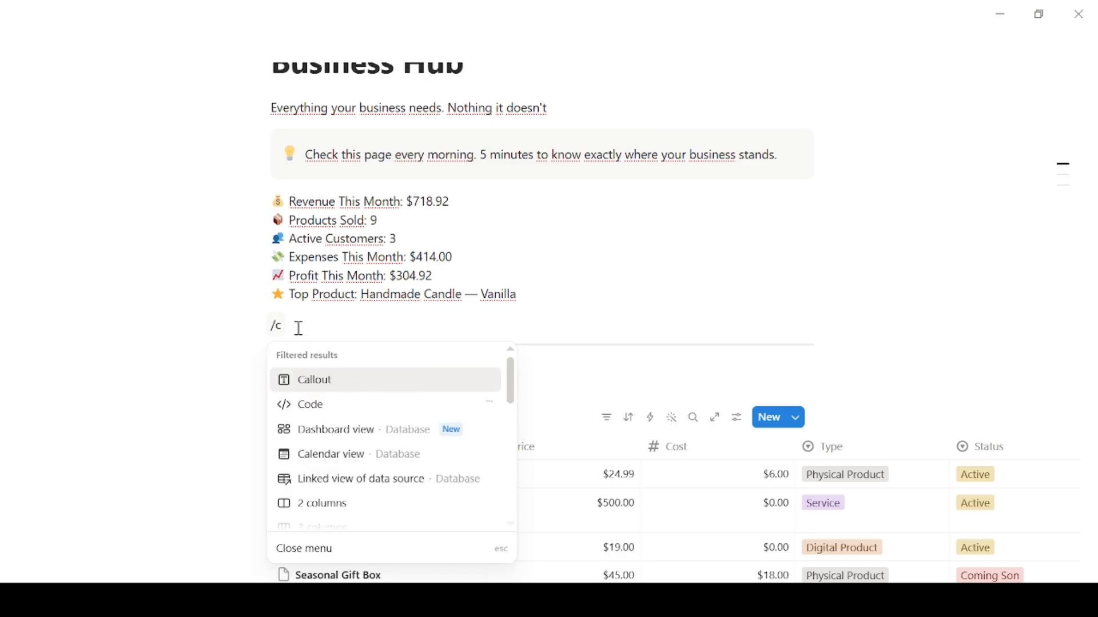
pyautogui.click(312, 382)
pyautogui.write('June Goal: Hit $1,000 revenue. Need $281.08 more in 20 days')
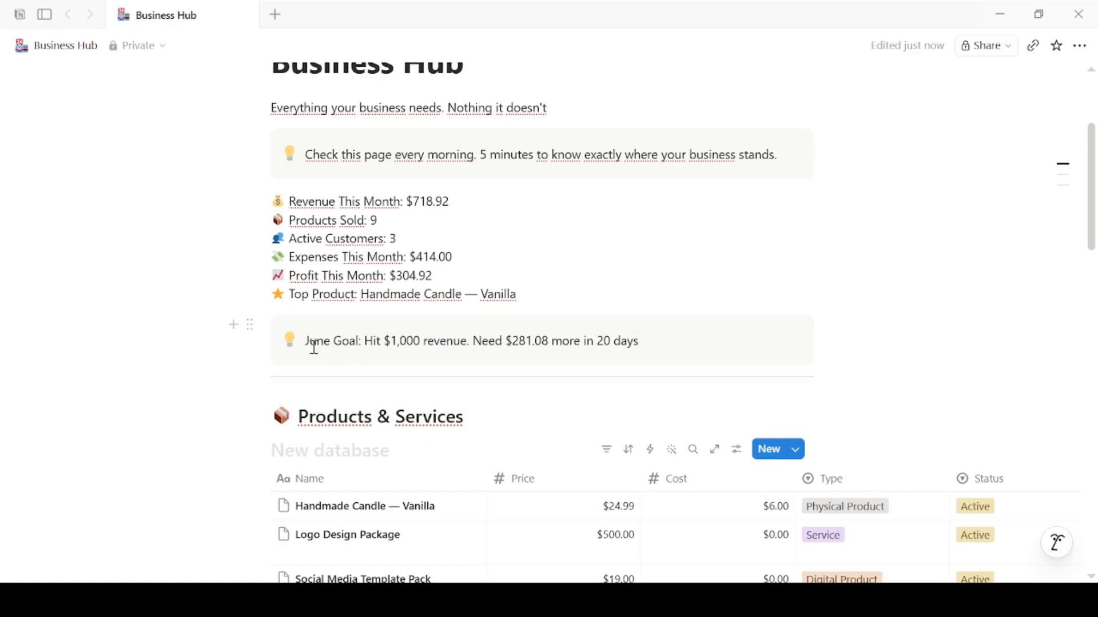
pyautogui.click(288, 342)
pyautogui.click(203, 409)
# Step: Switch the Expenses database to its Board view
pyautogui.scroll(3, 1093, 200)
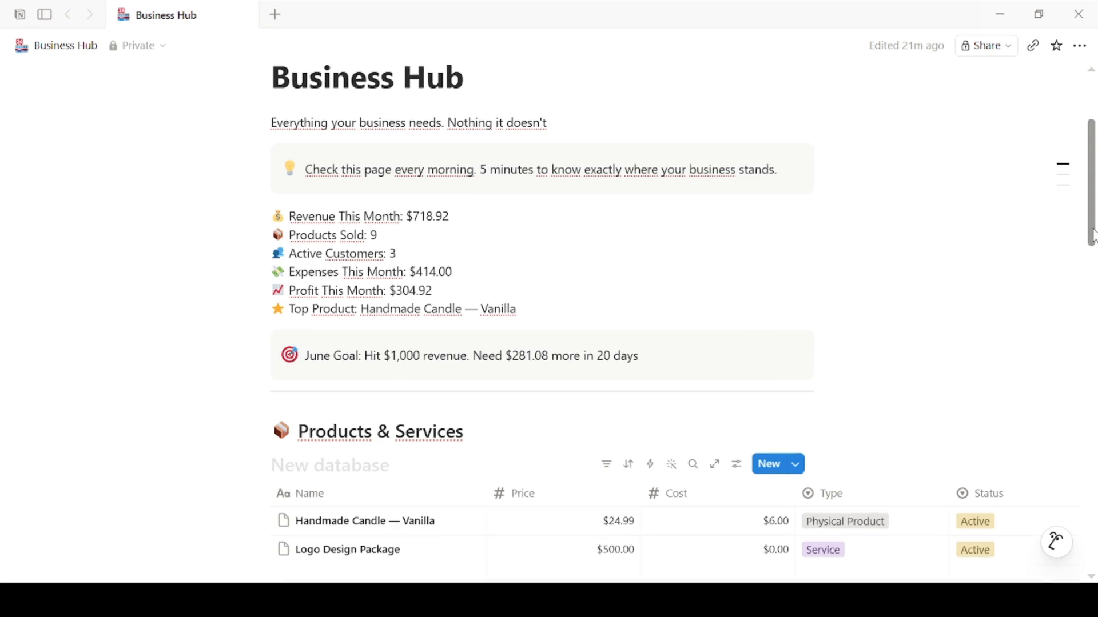
pyautogui.moveTo(1093, 201); pyautogui.dragTo(1093, 523)
pyautogui.moveTo(670, 540)
pyautogui.mouseDown()
pyautogui.moveTo(774, 546)
pyautogui.moveTo(686, 549)
pyautogui.mouseUp()
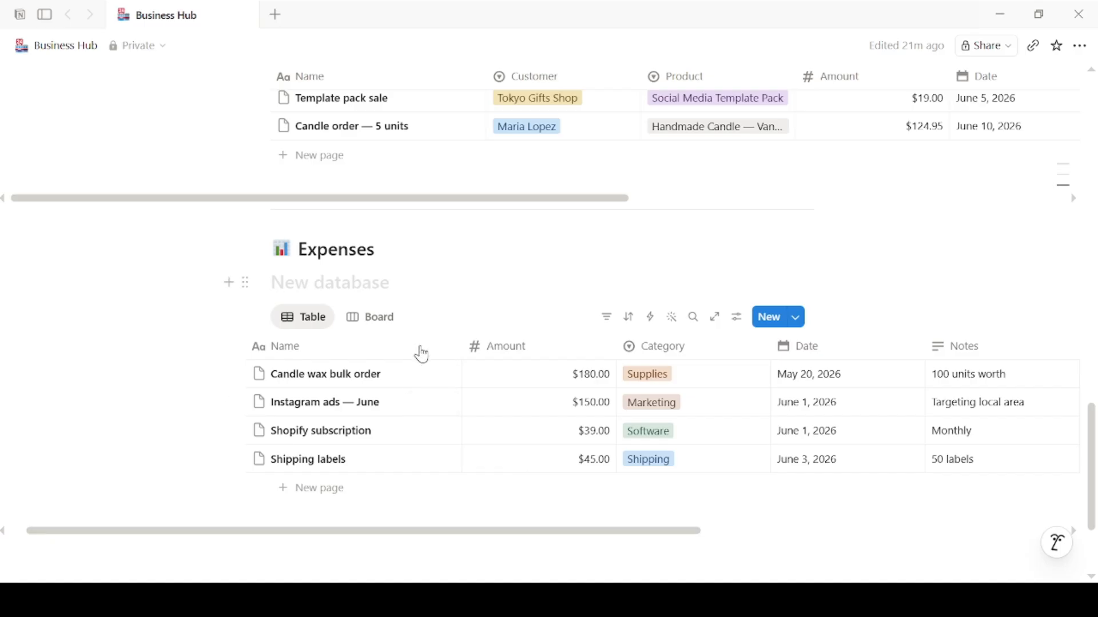
pyautogui.click(381, 321)
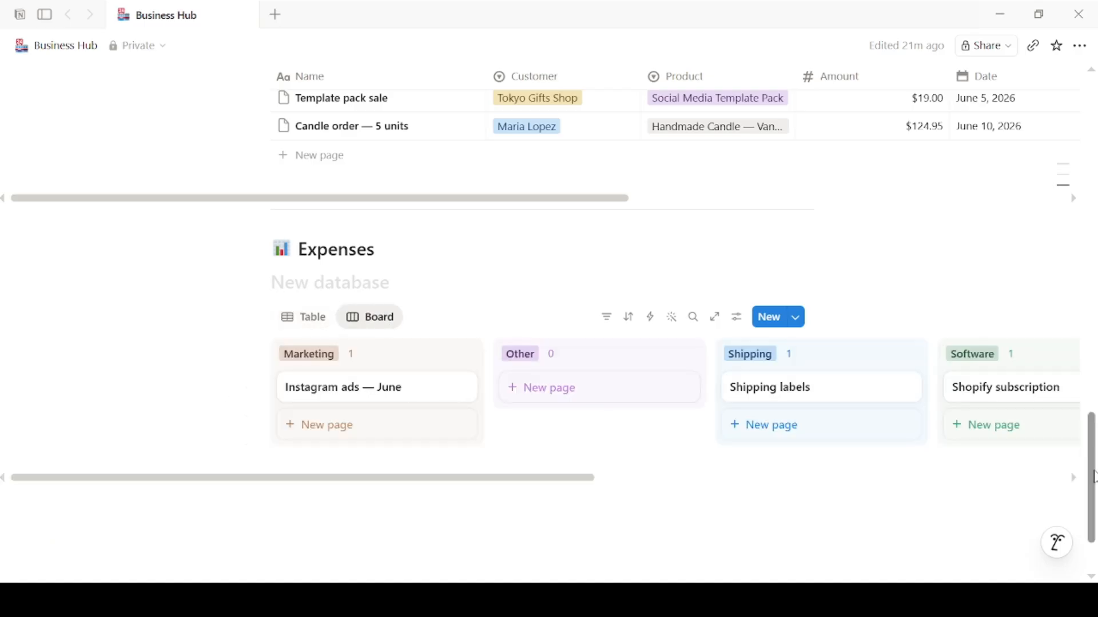
# Step: Switch the Sales database to its Board view
pyautogui.scroll(7, 1094, 478)
pyautogui.click(358, 415)
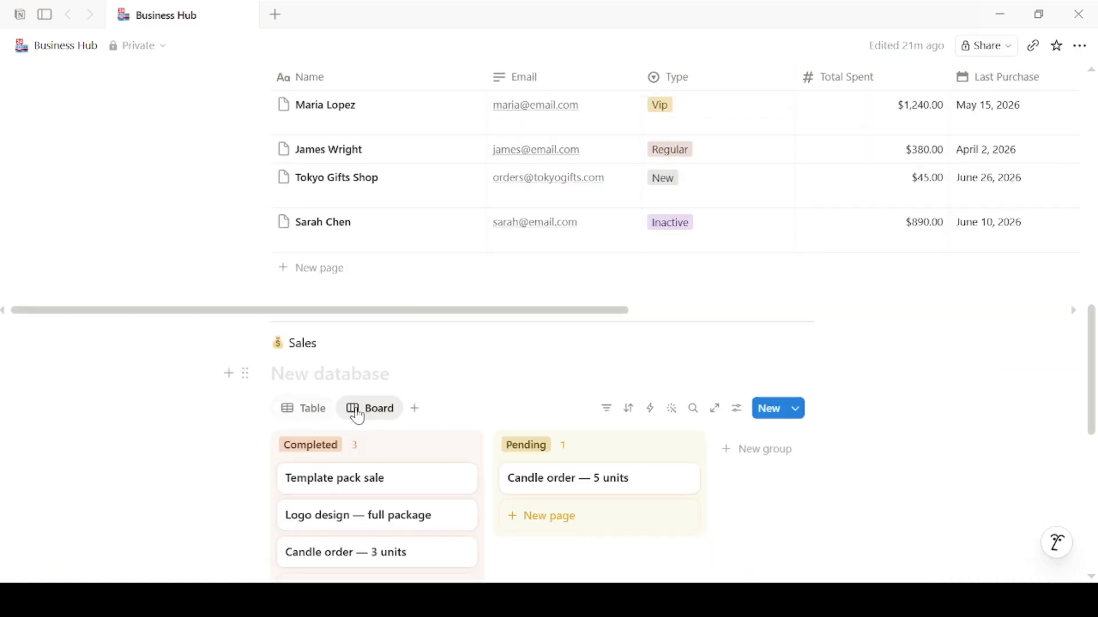
pyautogui.moveTo(1094, 357); pyautogui.dragTo(1094, 124)
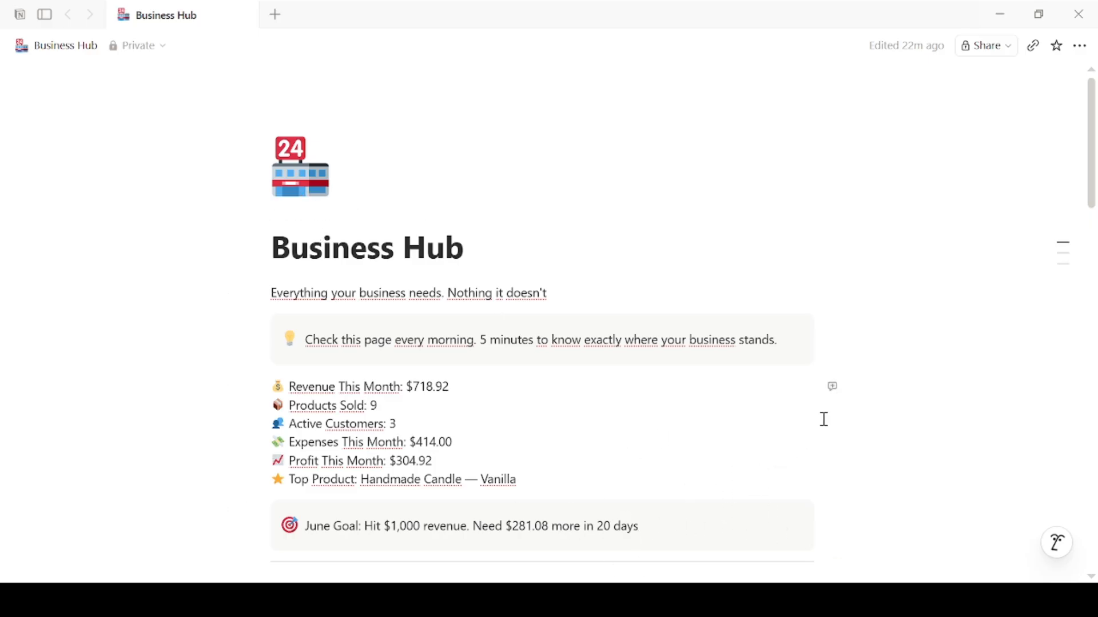
# Step: Publish the Business Hub page to the web from Share's Publish options
pyautogui.click(1015, 55)
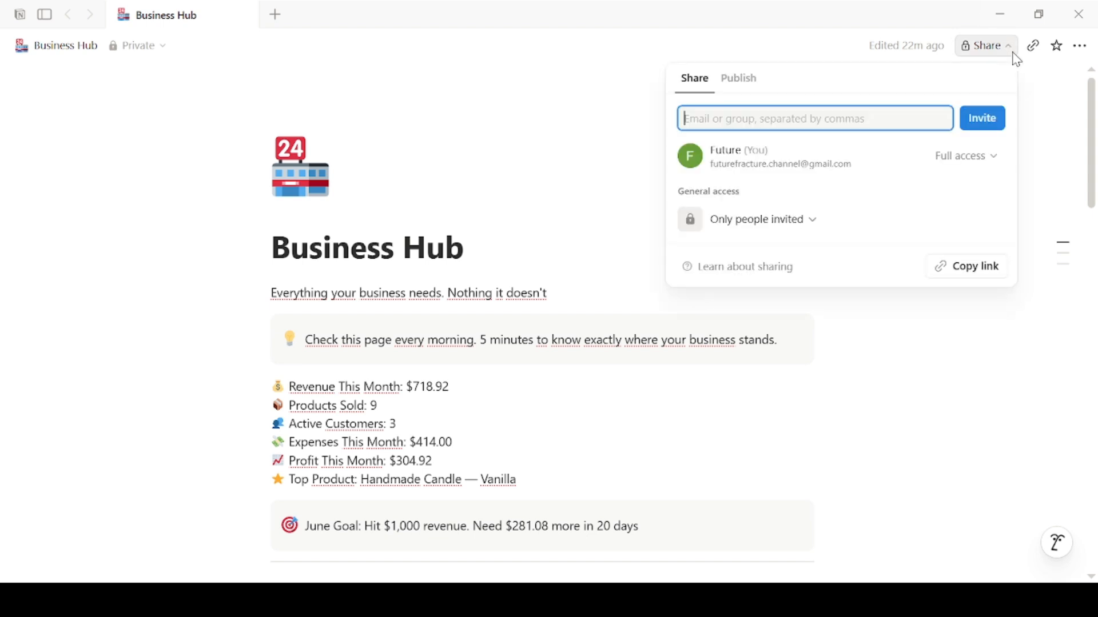
pyautogui.click(752, 83)
pyautogui.click(856, 378)
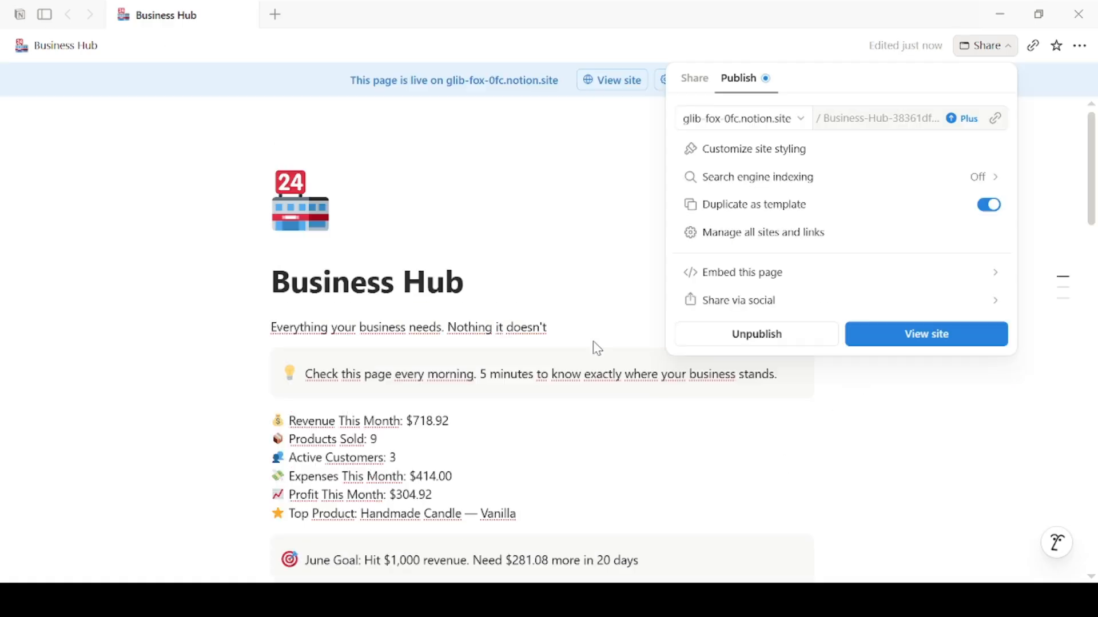
pyautogui.click(922, 430)
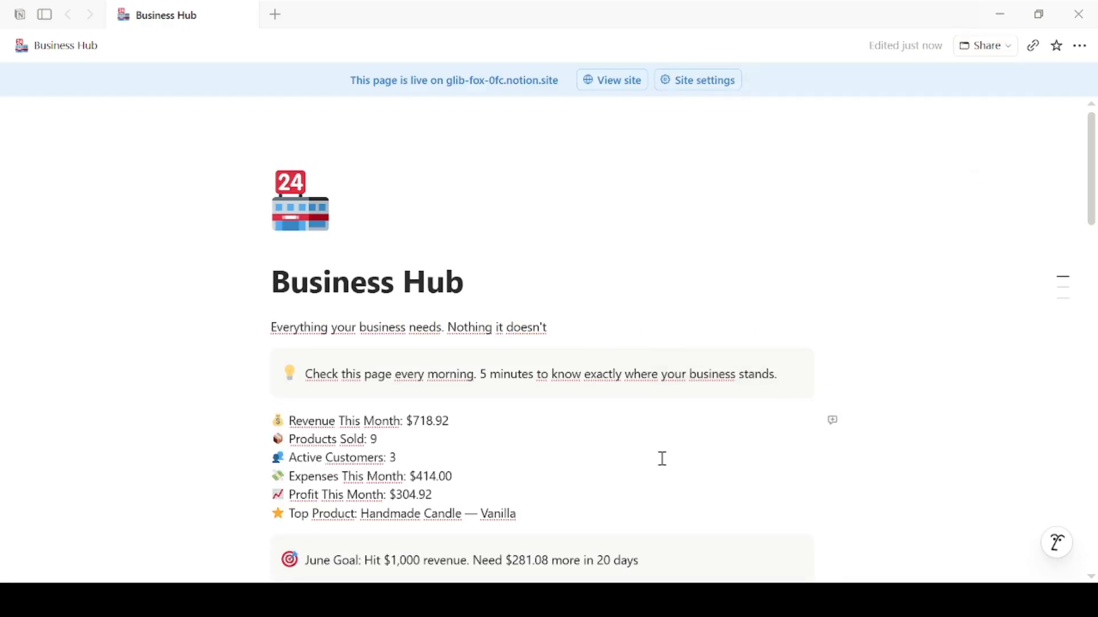